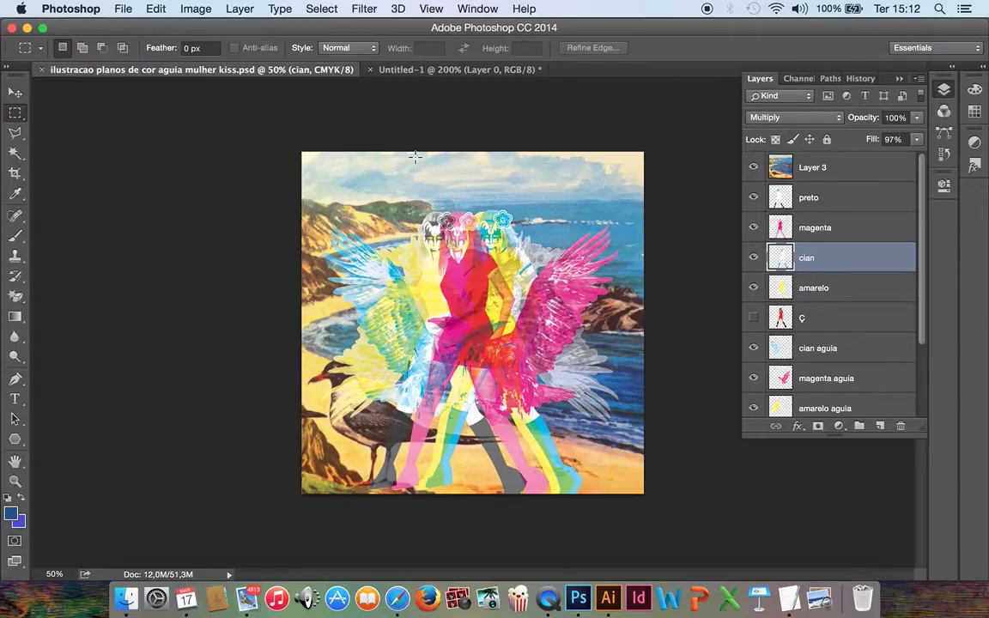
- Fit the illustration to the window and hide Layer 3, preto, magenta, cian and amarelo one by one to inspect the composition
key(super+0)
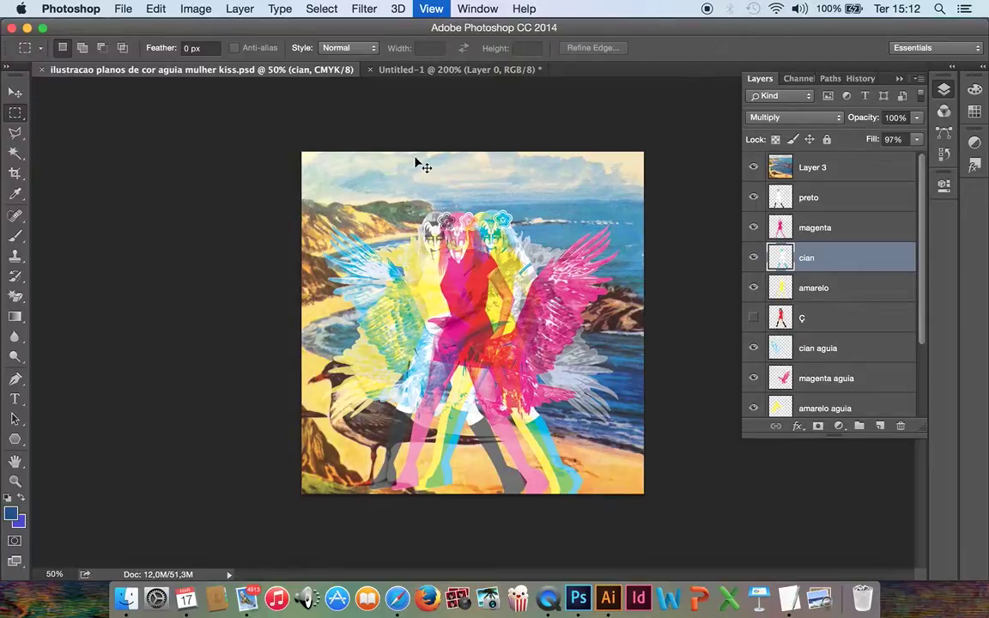
click(754, 167)
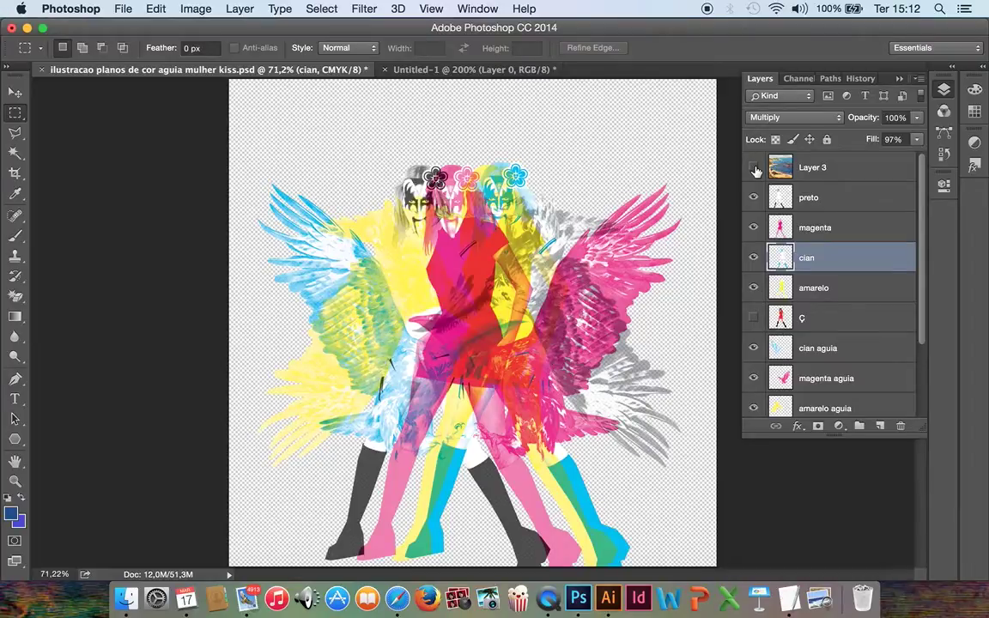
click(754, 198)
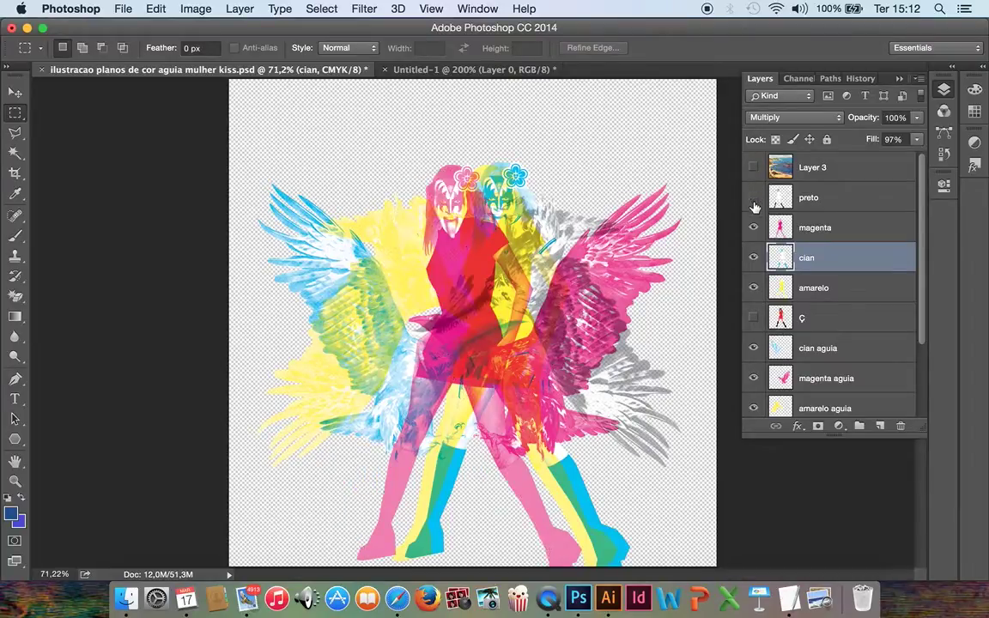
click(754, 228)
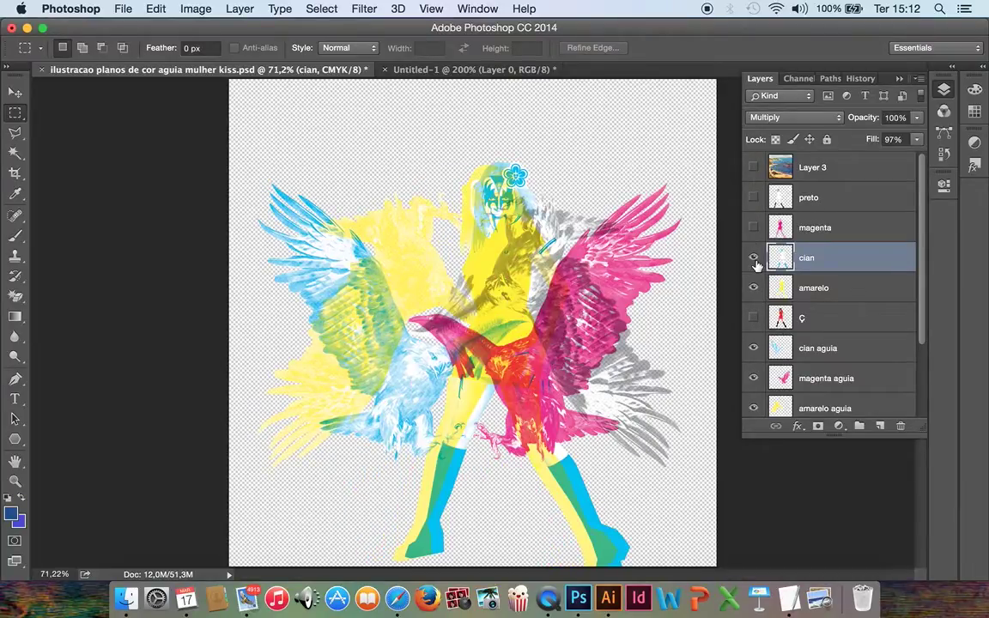
click(753, 257)
click(755, 287)
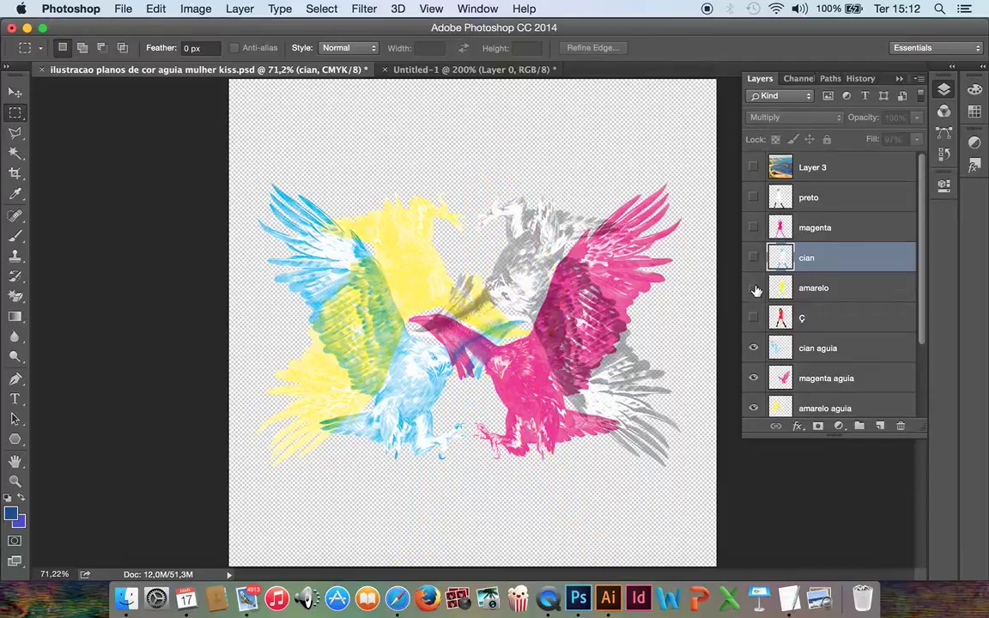
- Hide the cian aguia and magenta aguia layers, and briefly switch the visibility of amarelo aguia and Layer 2 copy to inspect them
click(754, 347)
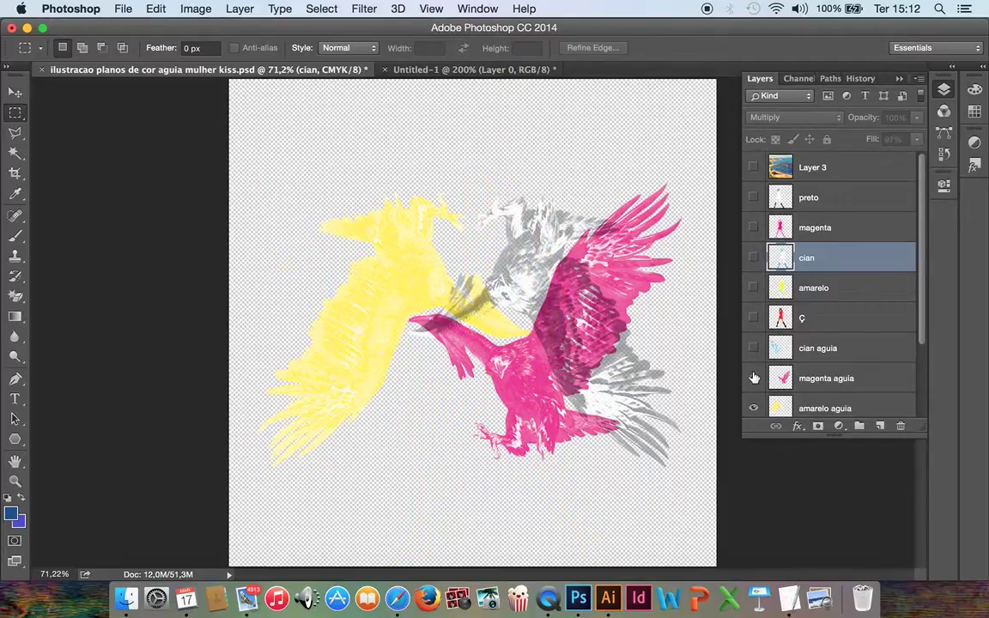
click(753, 378)
click(755, 409)
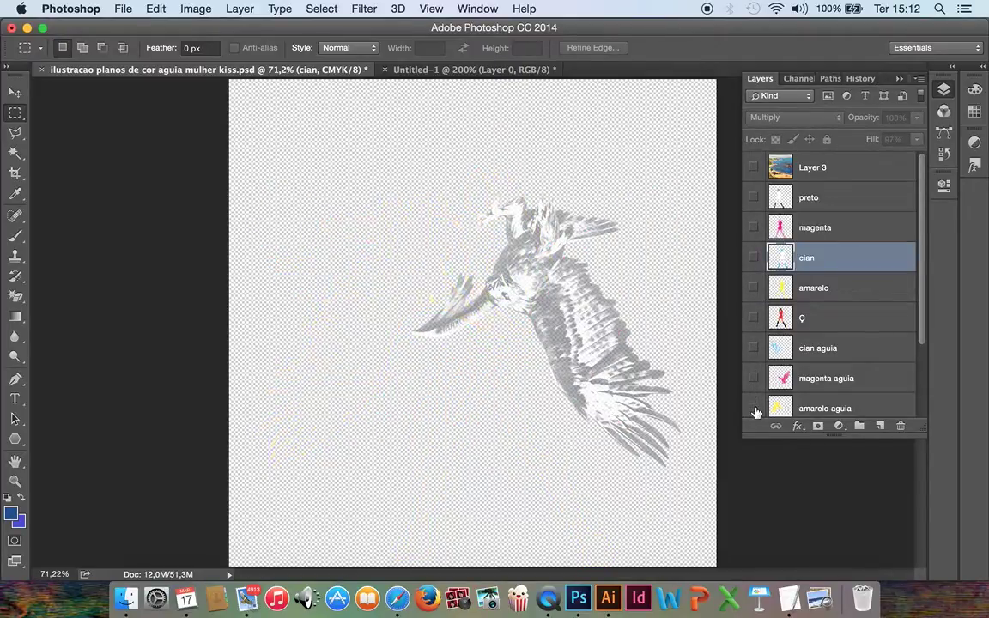
click(755, 409)
scroll(755, 410, down, 3)
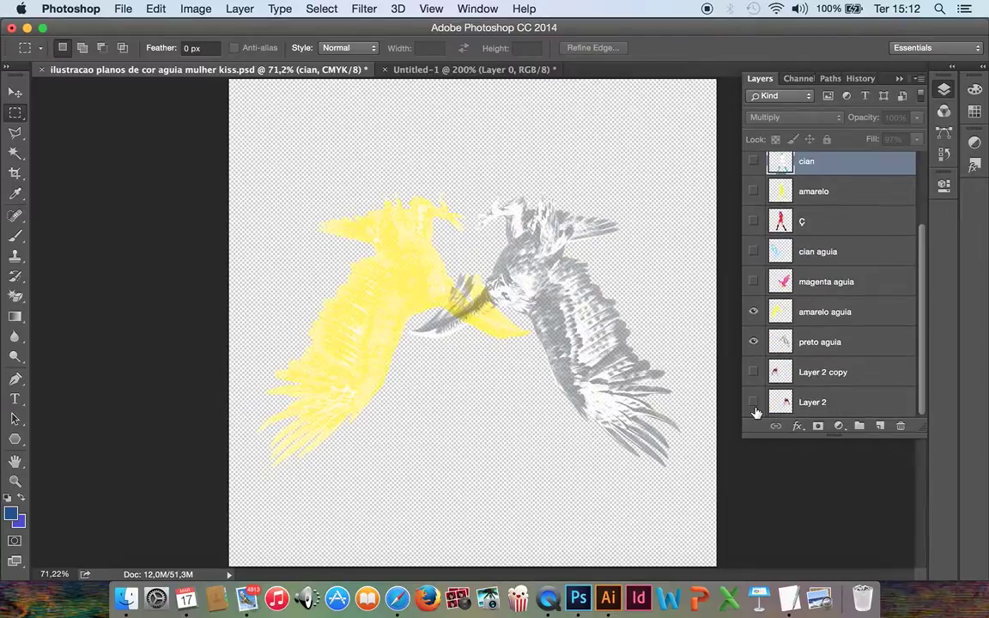
click(753, 373)
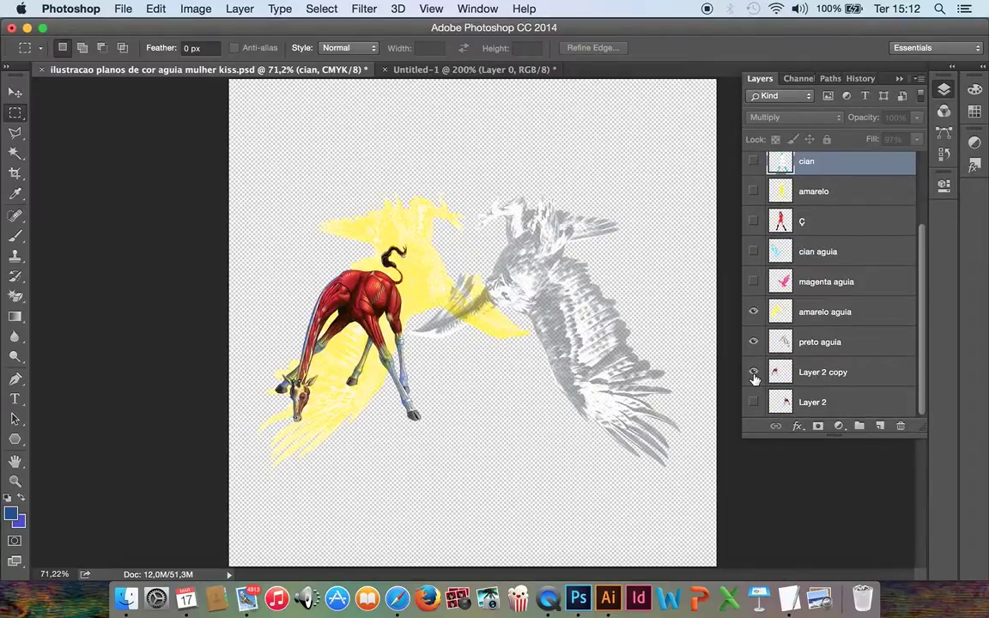
click(754, 375)
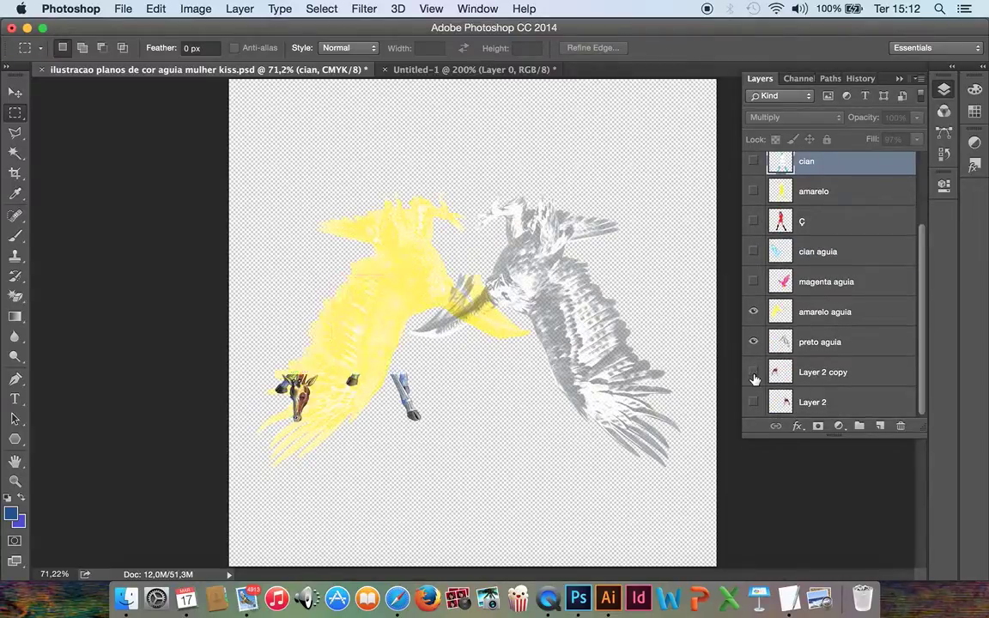
- Show the magenta aguia, cian aguia, Ç and amarelo layers to compare the original figure with its color planes
click(754, 281)
click(753, 251)
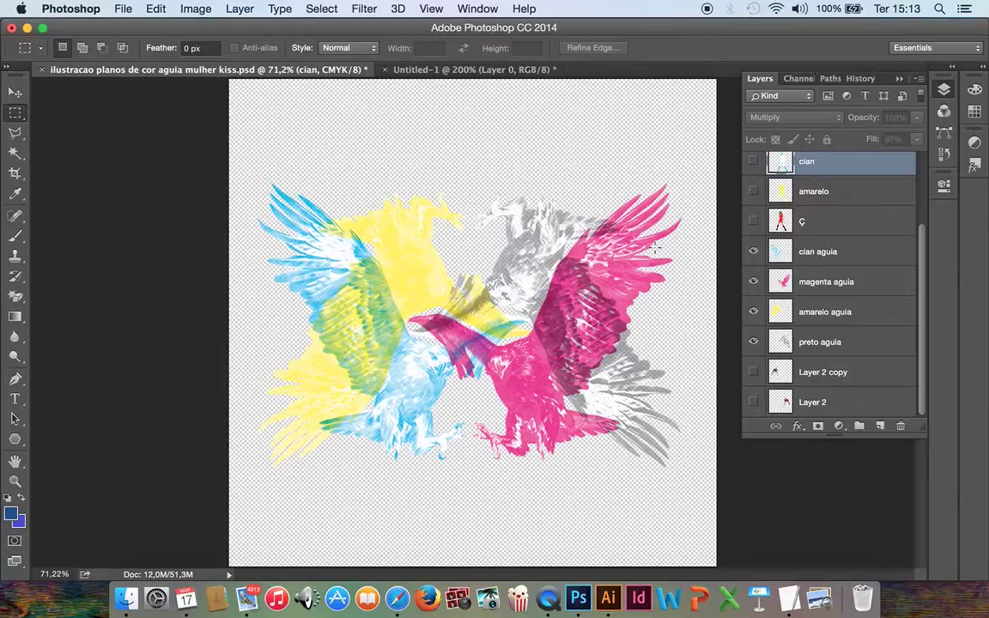
click(754, 222)
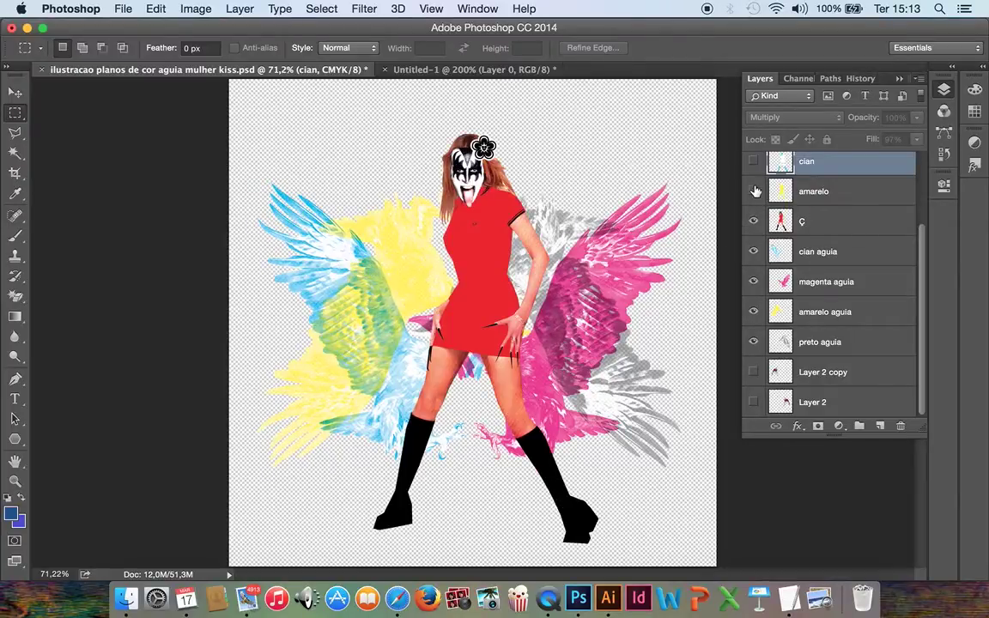
click(754, 191)
scroll(753, 192, up, 3)
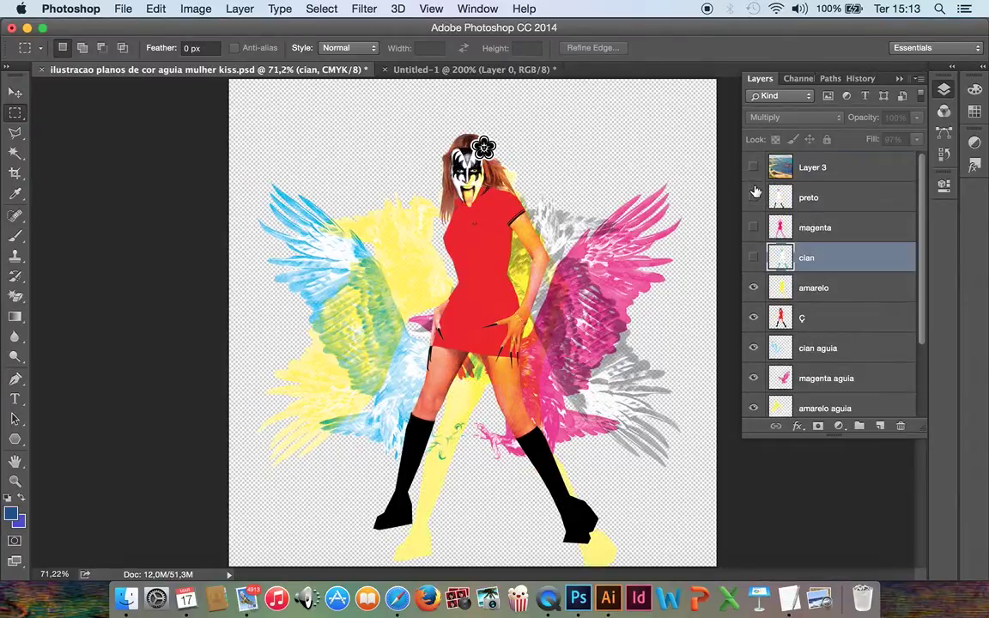
- Hide the Ç layer and show the cian, magenta, preto and Layer 3 layers to view the full composition
click(754, 317)
click(753, 258)
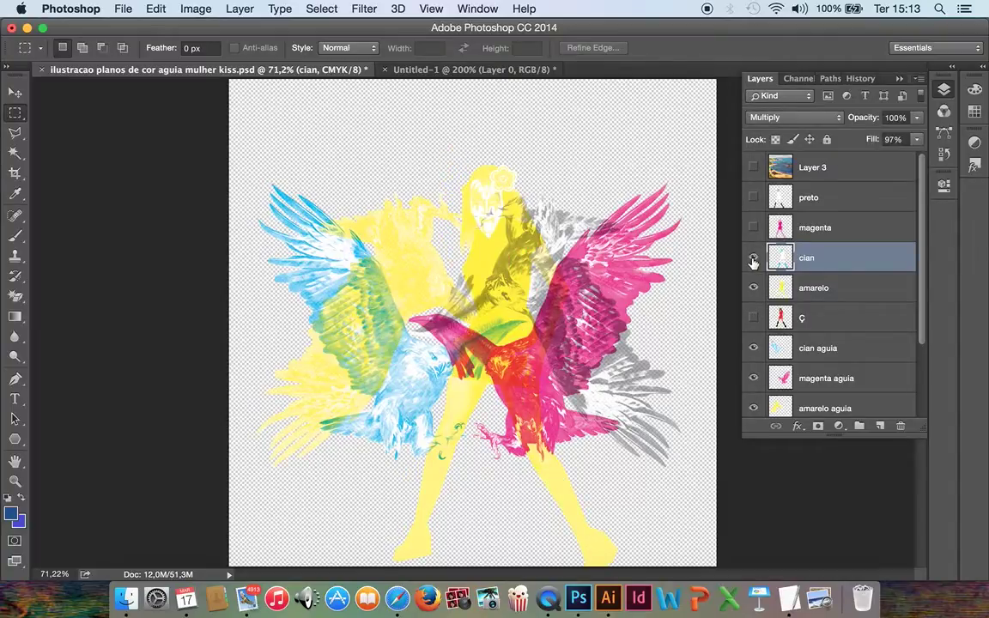
click(754, 228)
click(754, 198)
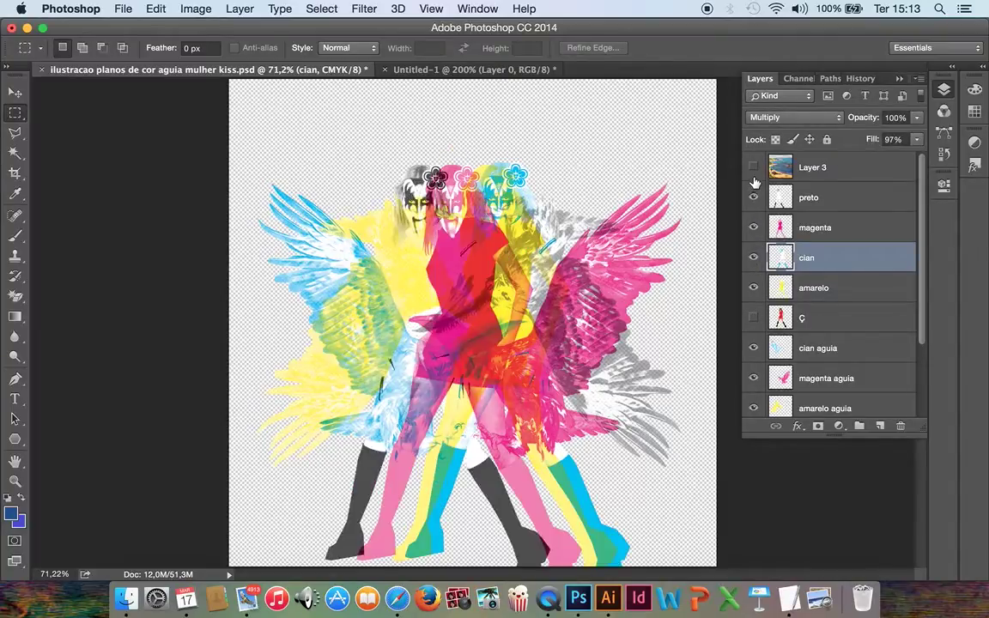
click(753, 168)
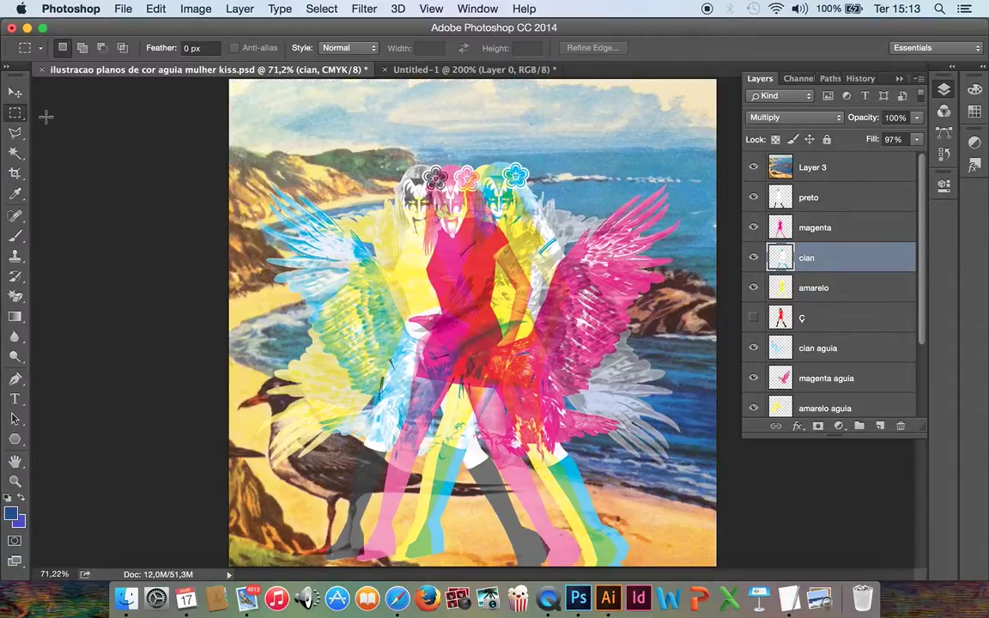
- Open the recent image rosto 4.jpg and convert its locked Background into a regular layer named Layer 0
click(121, 10)
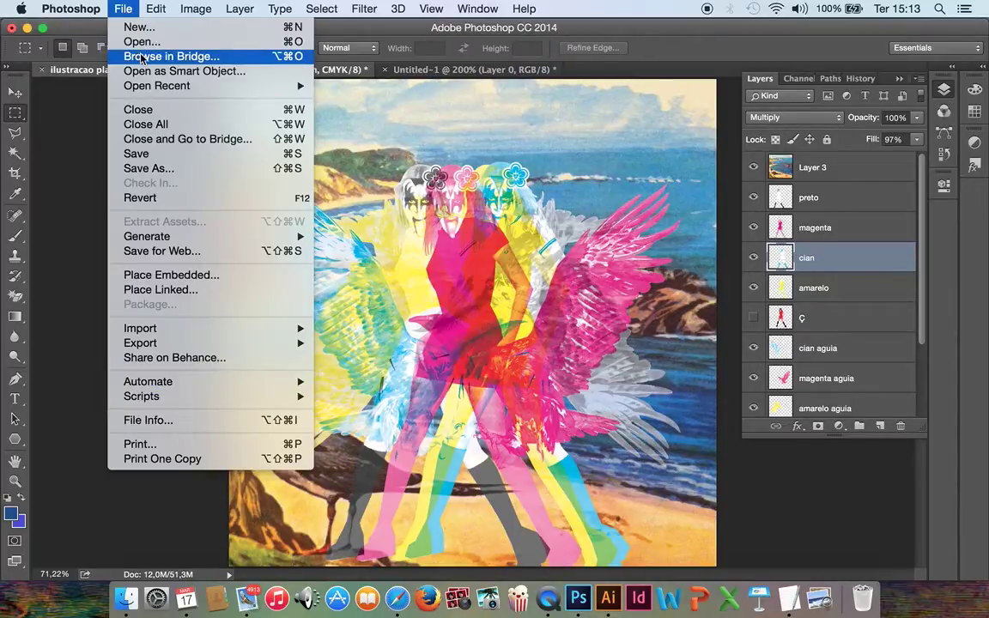
mouse_move(165, 86)
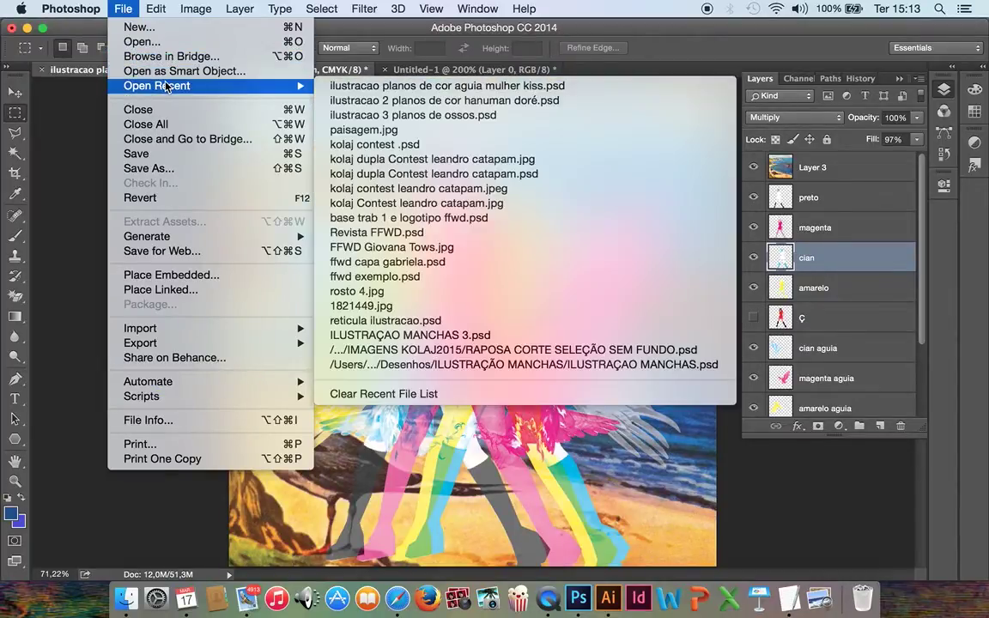
click(457, 292)
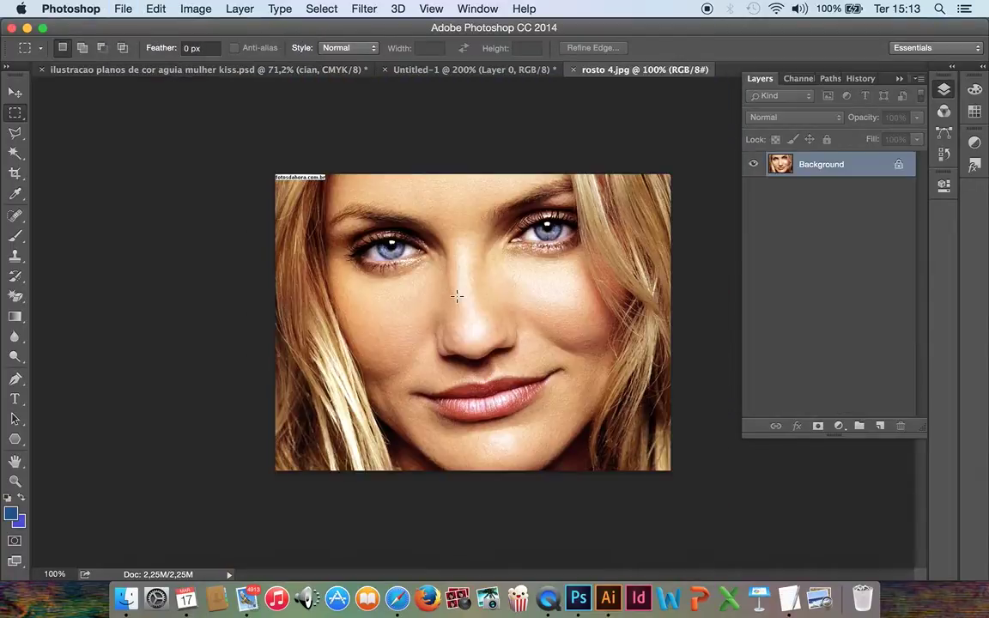
key(super+equal)
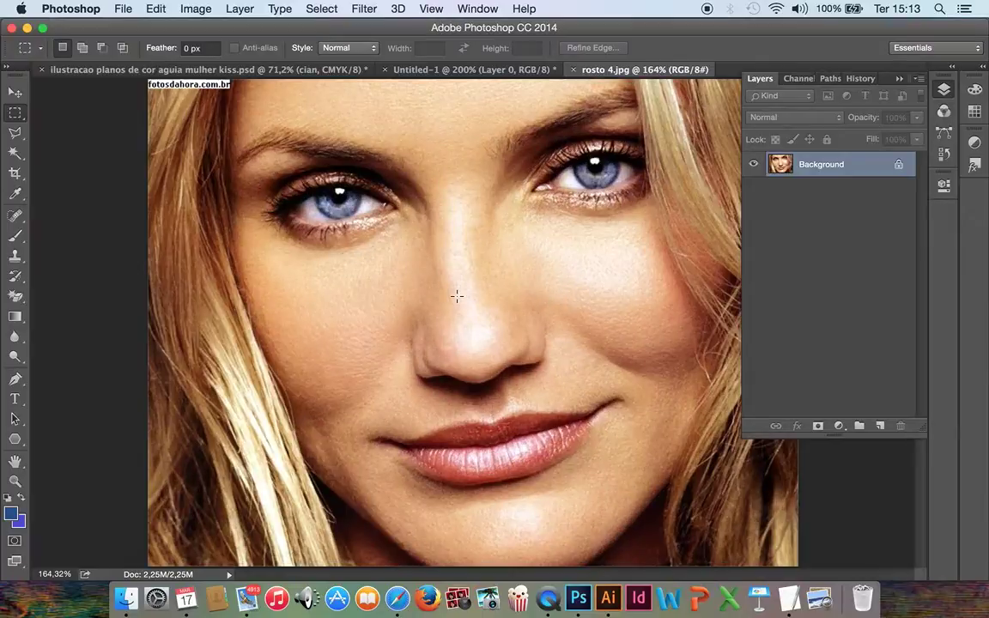
double_click(873, 174)
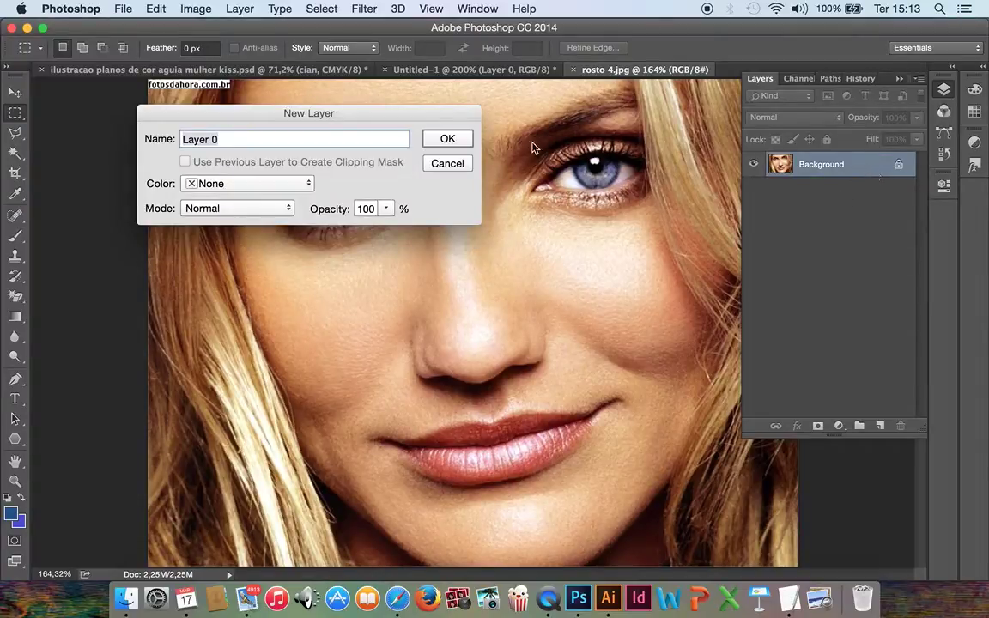
click(458, 140)
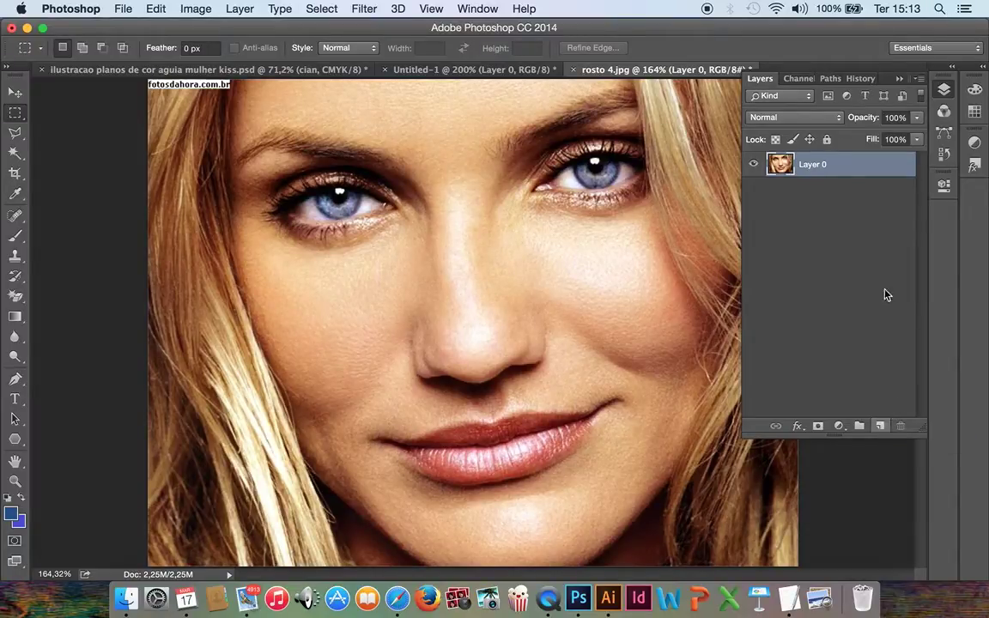
- Duplicate the portrait layer three times, with one copy above the original and two below it
right_click(877, 177)
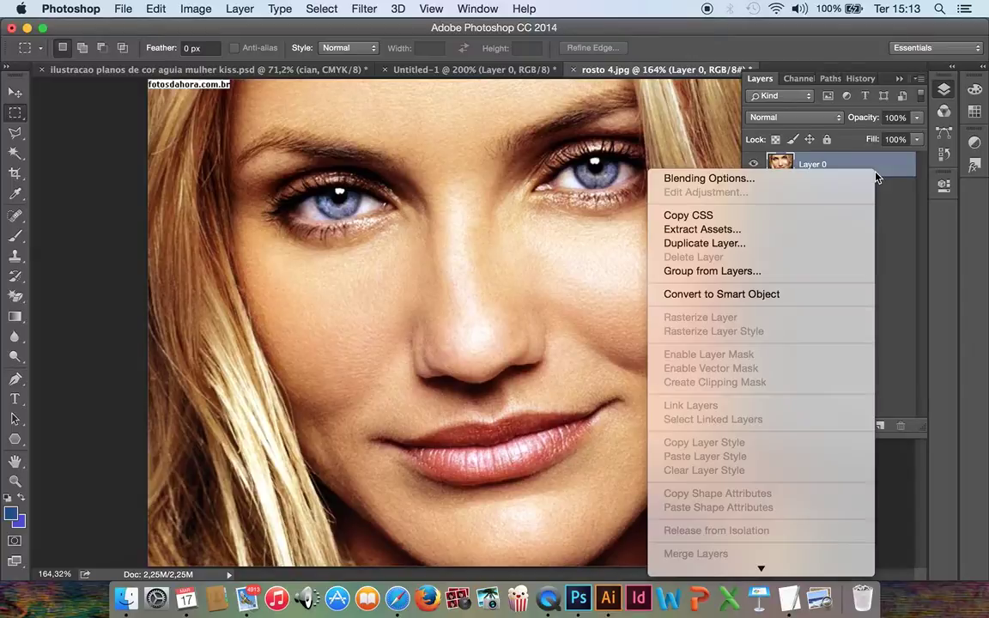
click(845, 245)
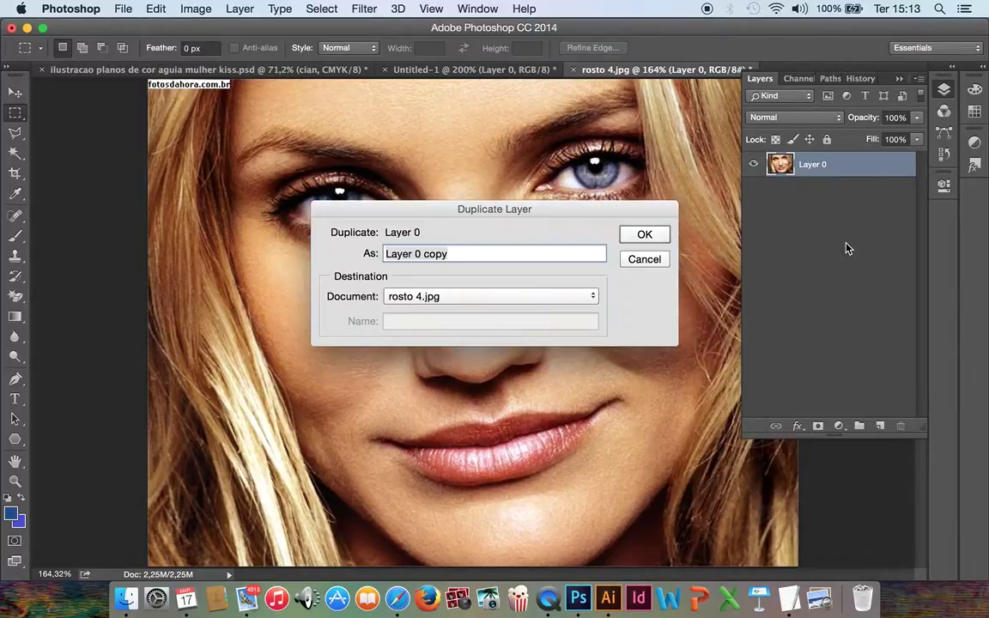
click(637, 233)
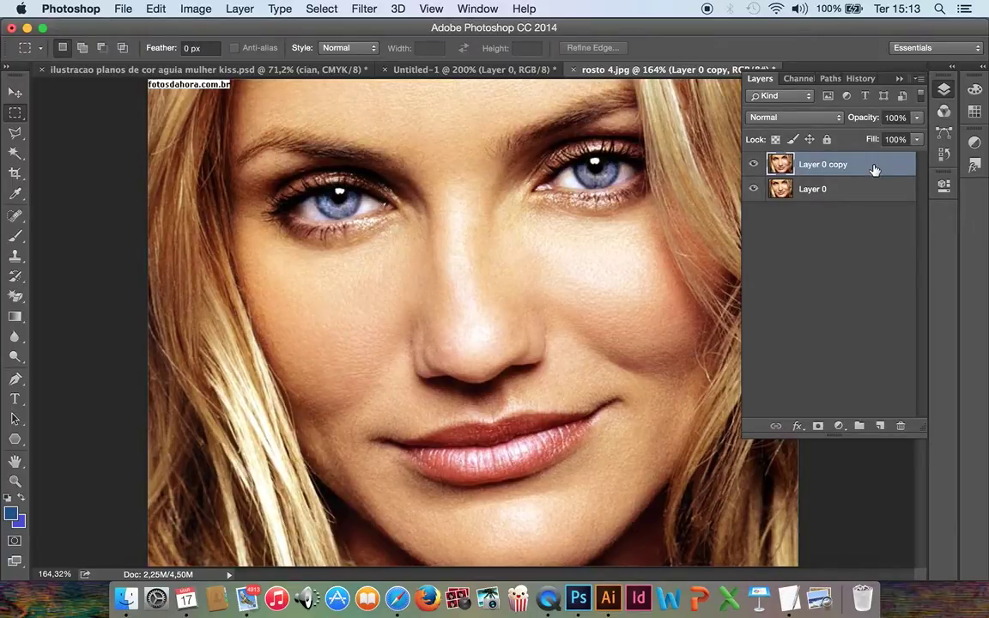
drag(873, 168, 878, 244)
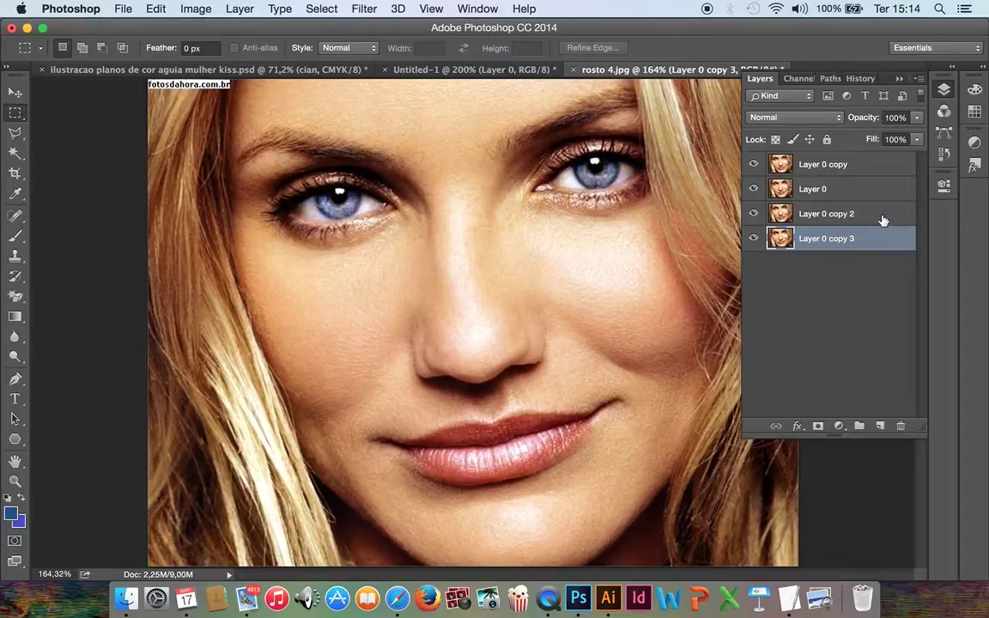
- Rename the topmost portrait layer CIAN and the one directly below it MAGENTA
double_click(831, 163)
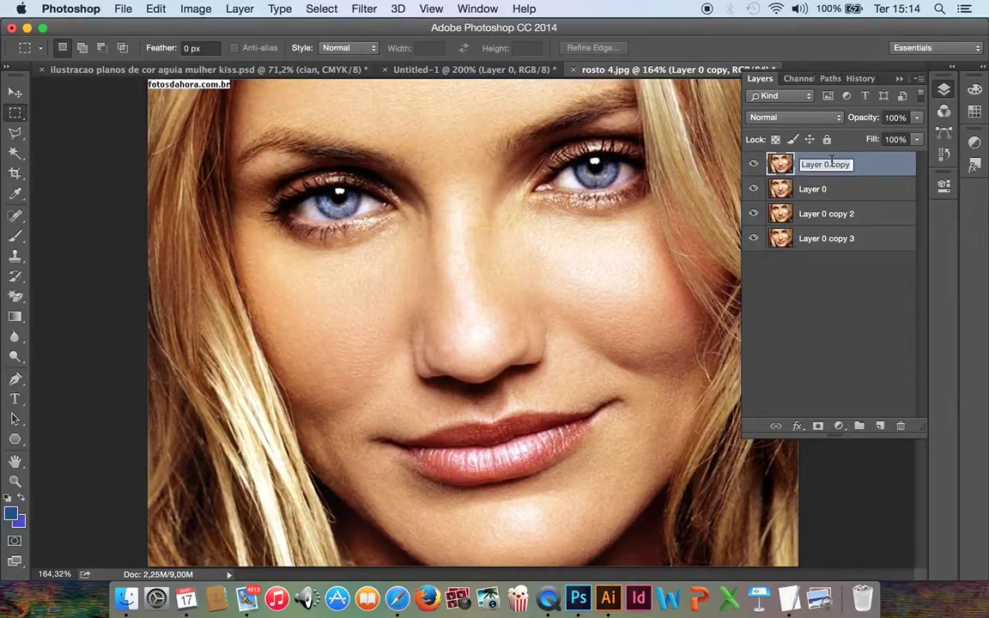
text(CIAN)
key(Return)
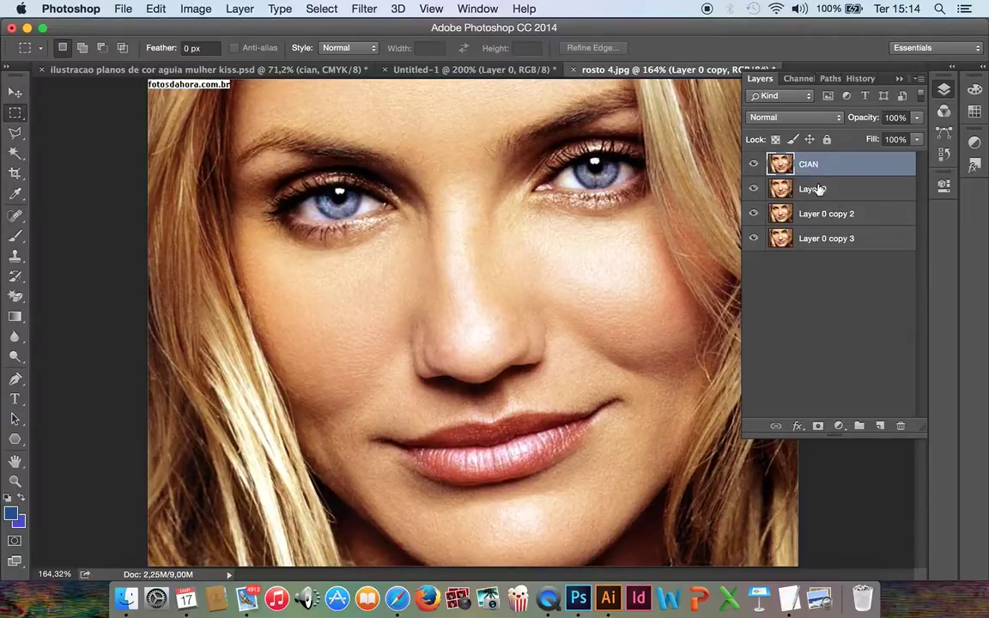
double_click(816, 189)
text(MAGENTA)
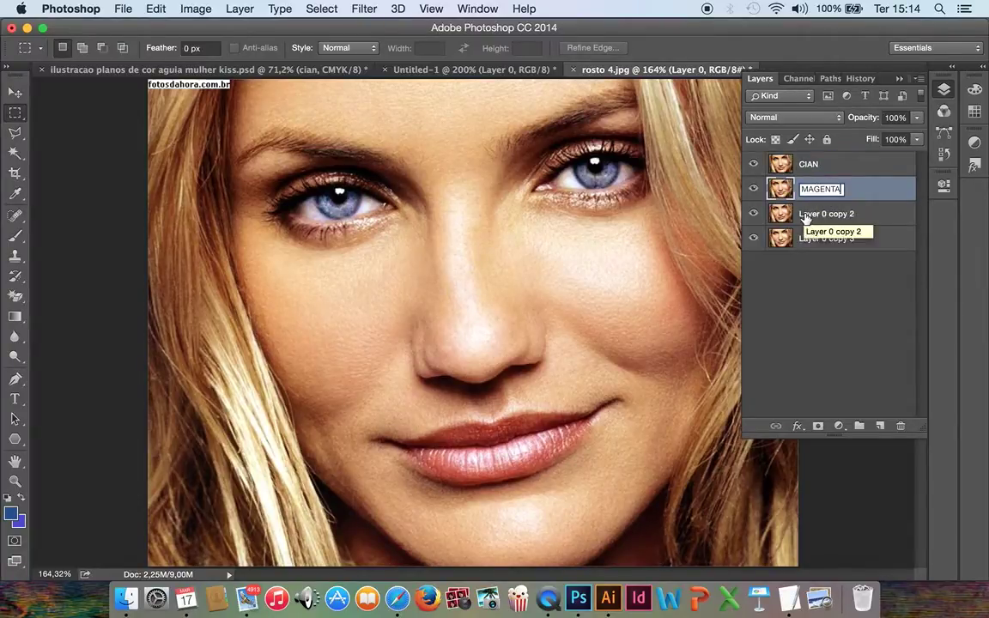
key(Return)
- Rename Layer 0 copy 2 as AMARELO and Layer 0 copy 3 as PRETO, then deselect all layers
double_click(807, 214)
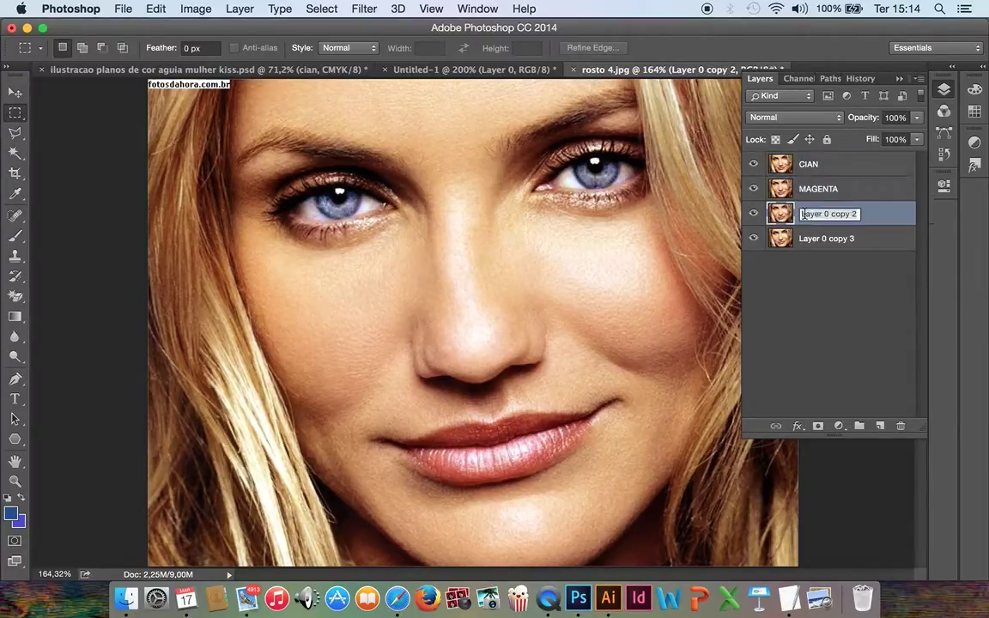
text(AMARELO)
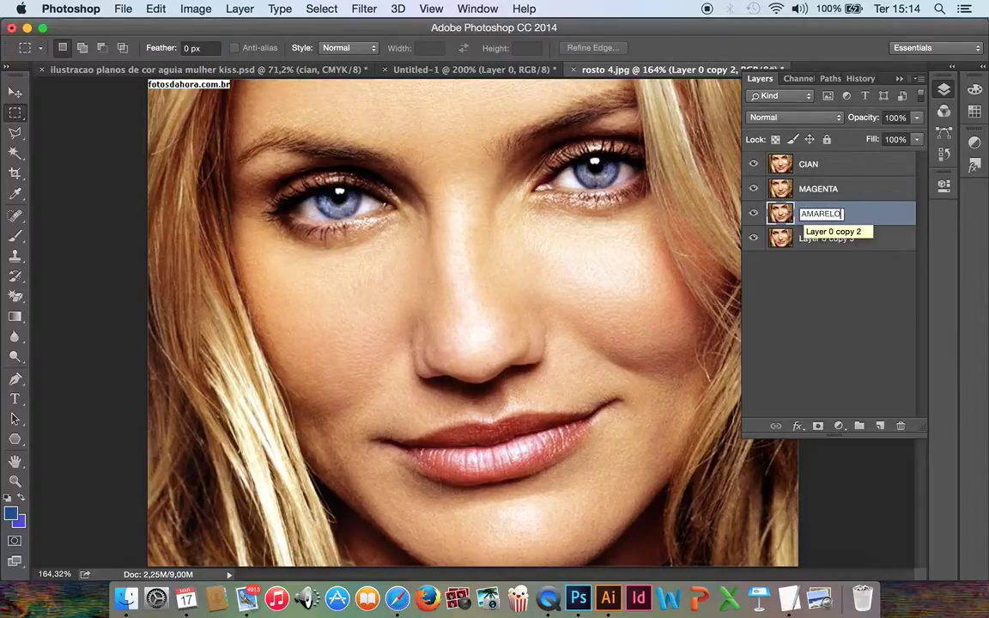
double_click(816, 239)
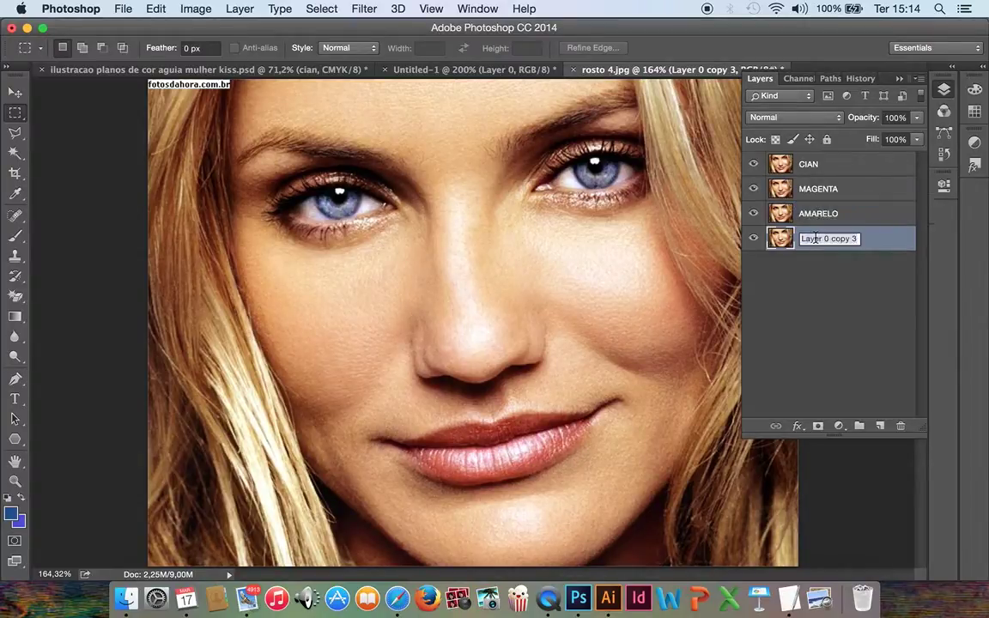
text(PRETO)
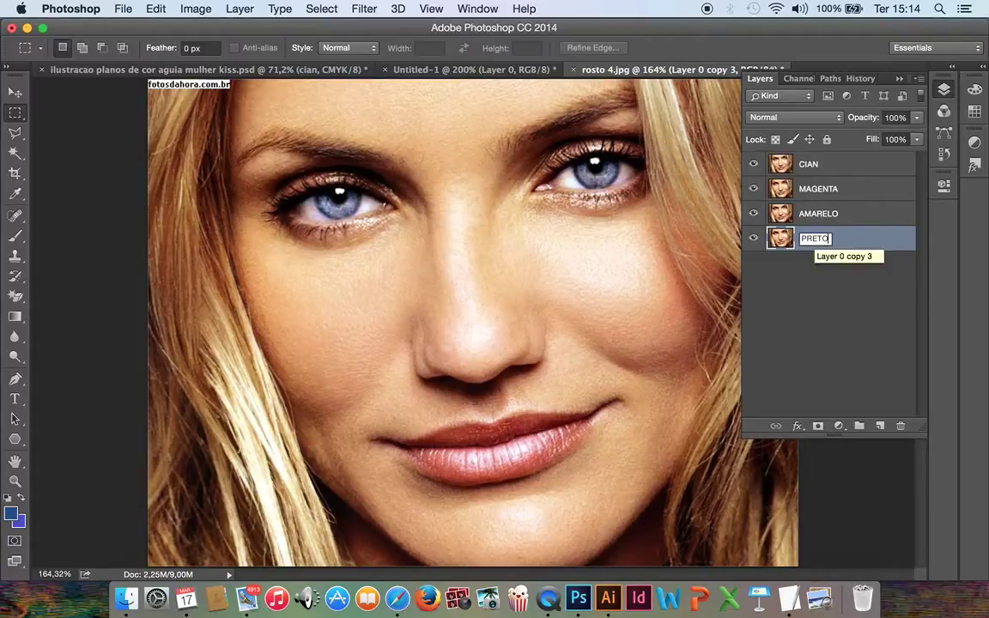
click(823, 342)
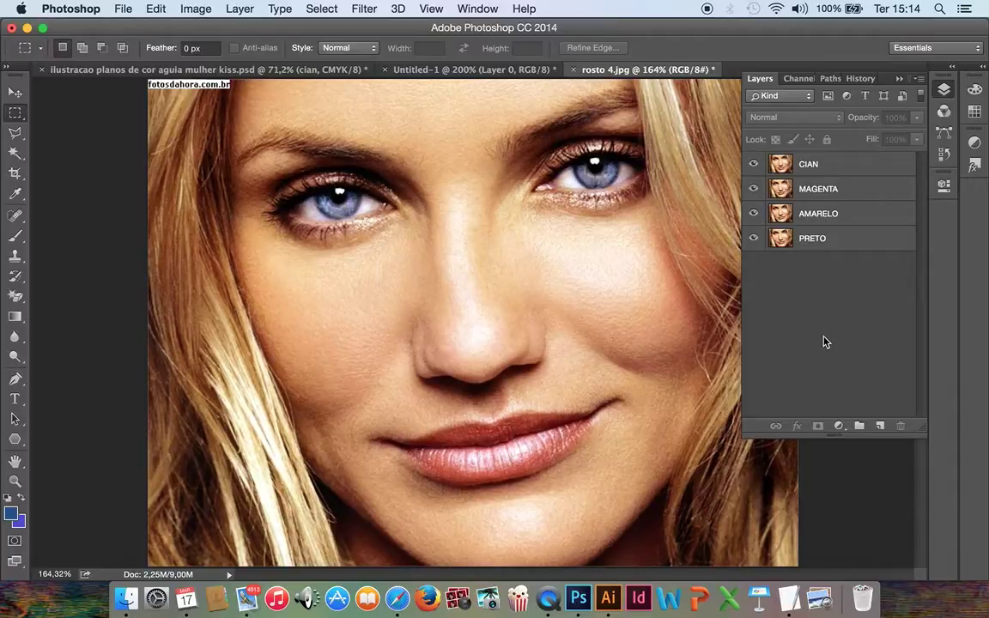
- Open the recent file ilustracao 3 planos de ossos.psd and examine its separate color layers, toggling the visibility of amarelo 2
click(123, 8)
mouse_move(171, 89)
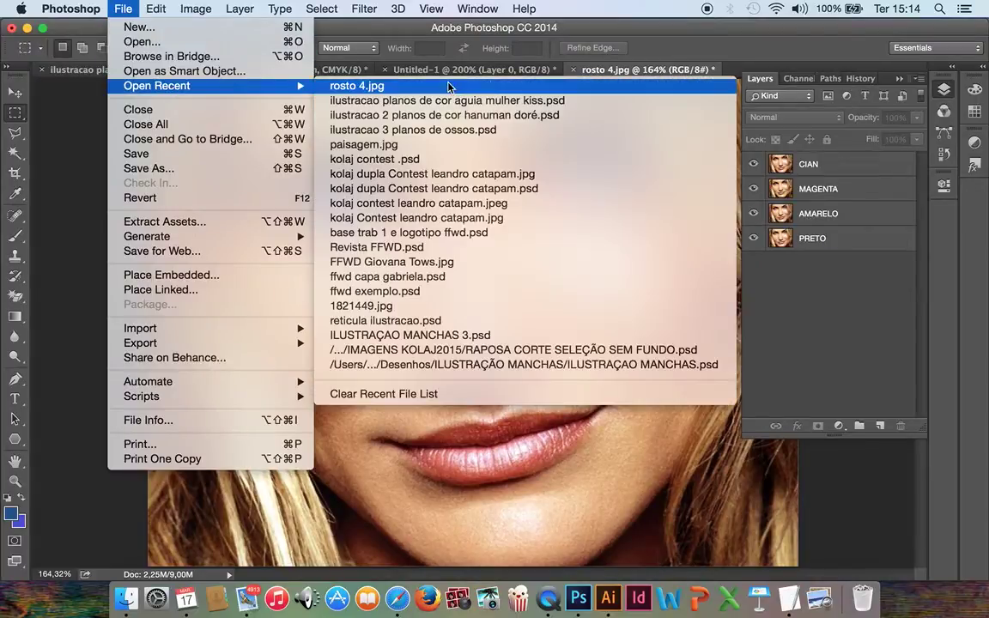
click(443, 129)
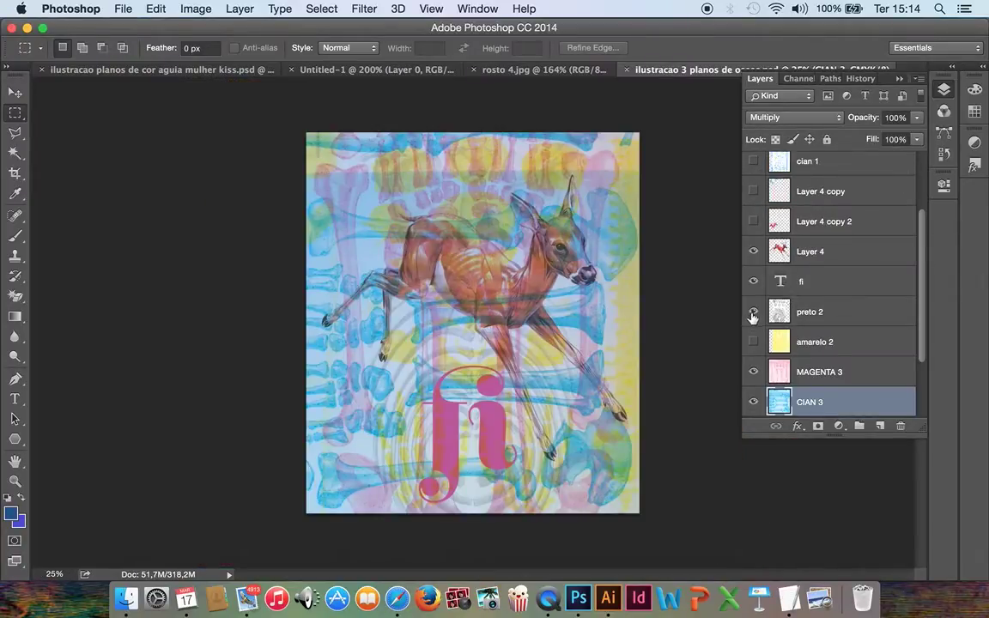
click(754, 341)
click(754, 342)
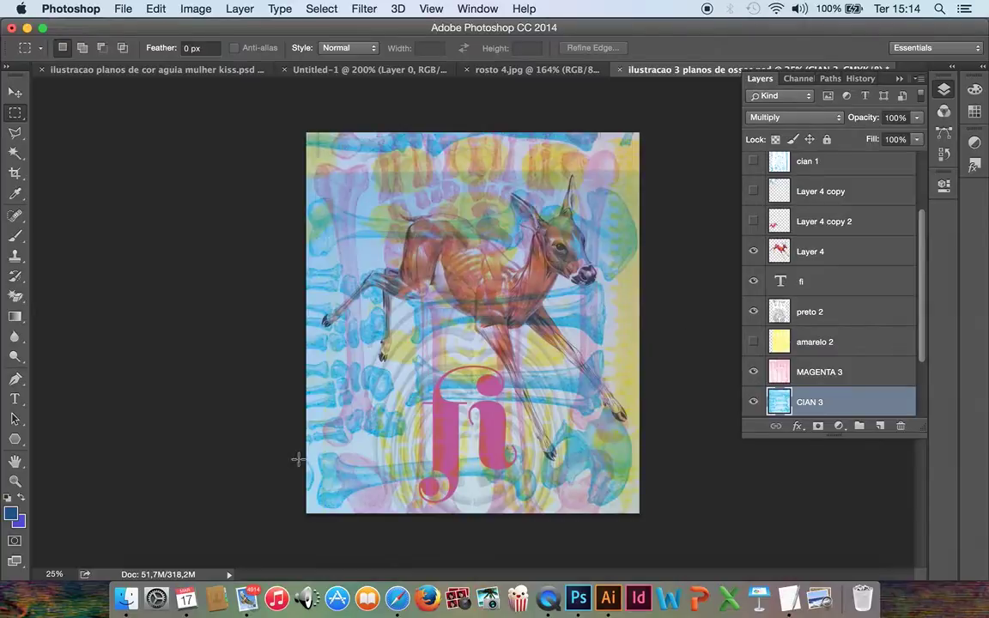
drag(241, 603, 275, 525)
scroll(907, 348, down, 3)
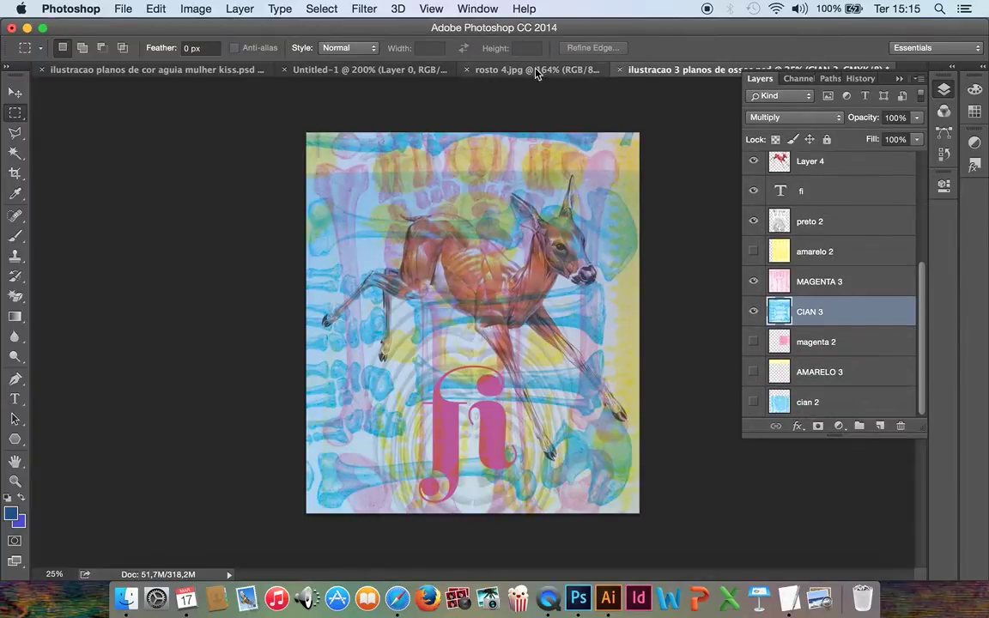
- Return to the rosto 4.jpg document and select the CIAN layer
click(347, 70)
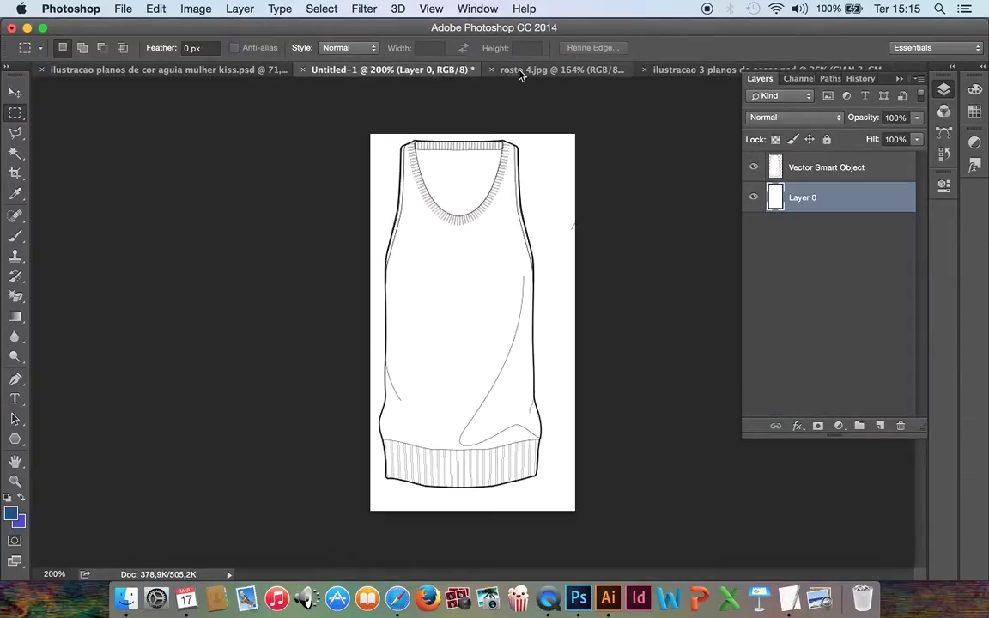
click(520, 70)
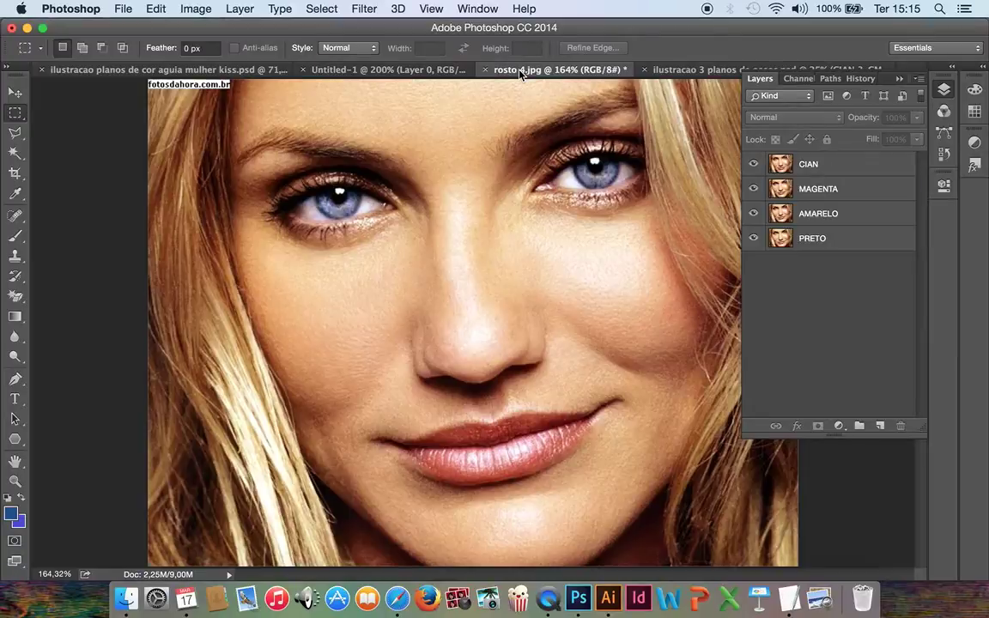
click(817, 164)
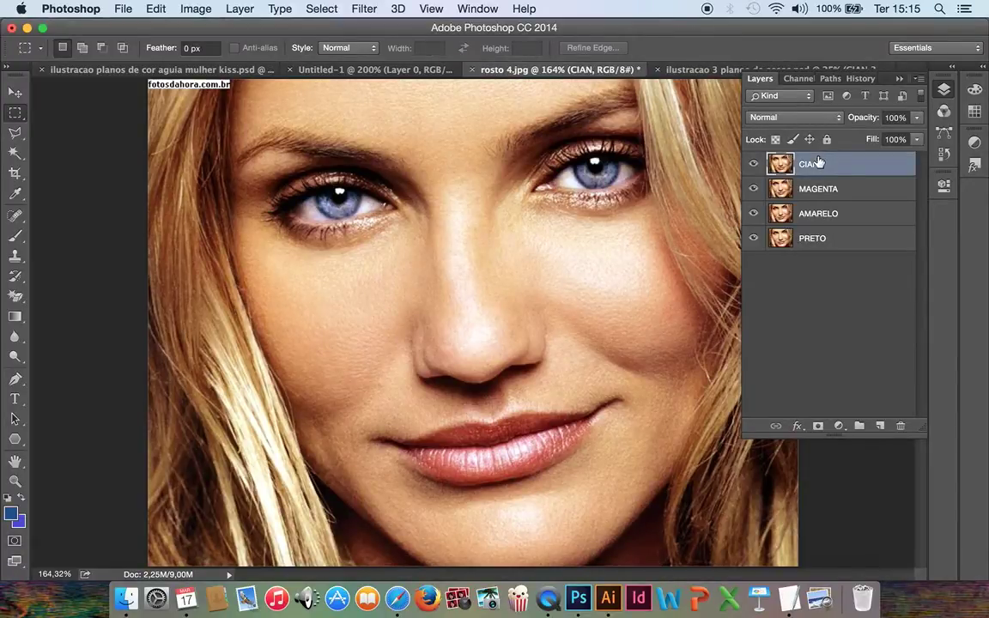
click(185, 10)
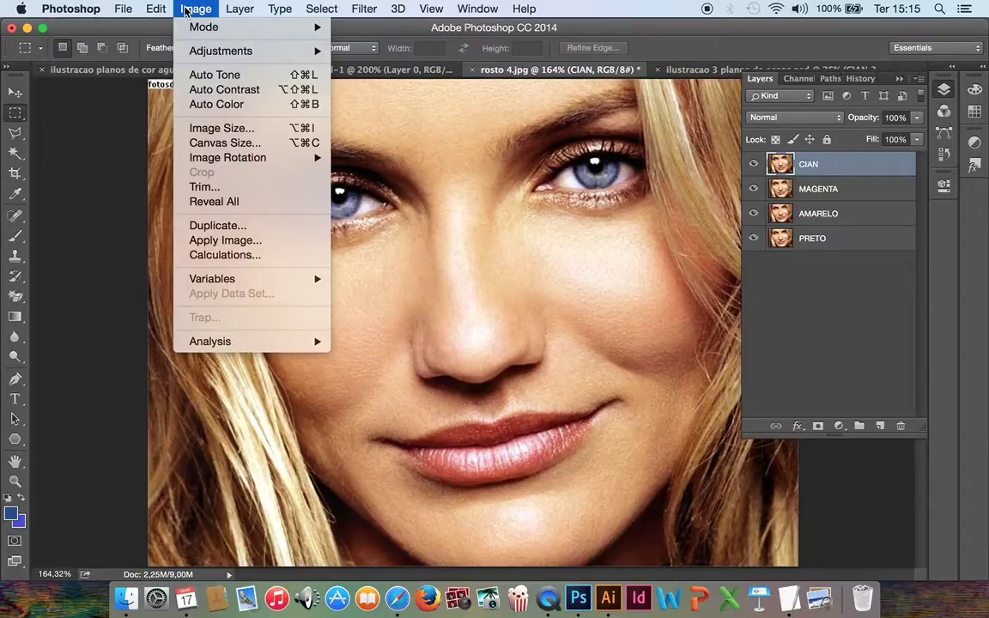
mouse_move(249, 51)
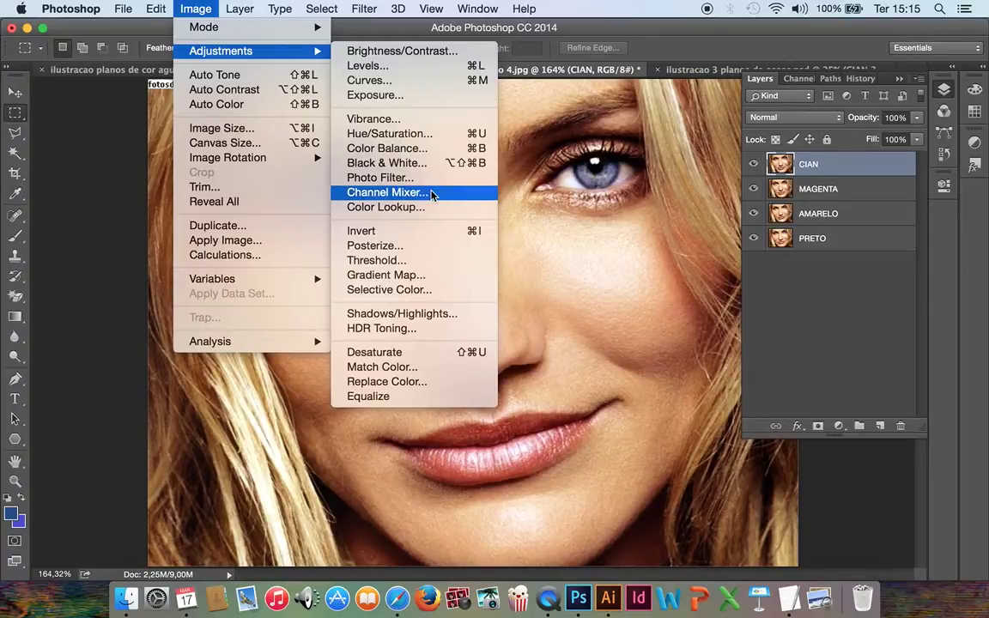
click(386, 192)
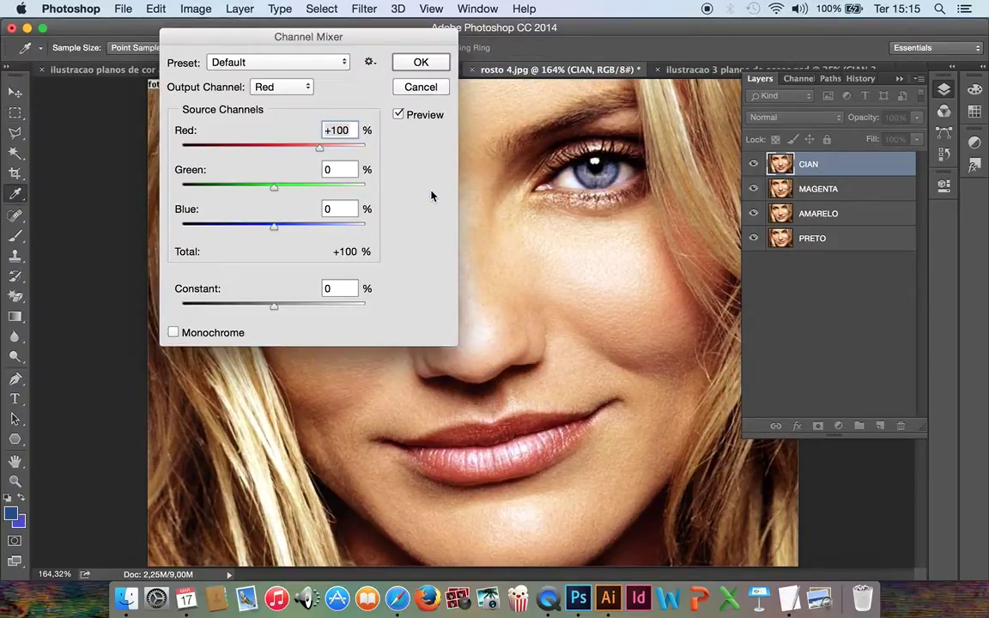
click(420, 86)
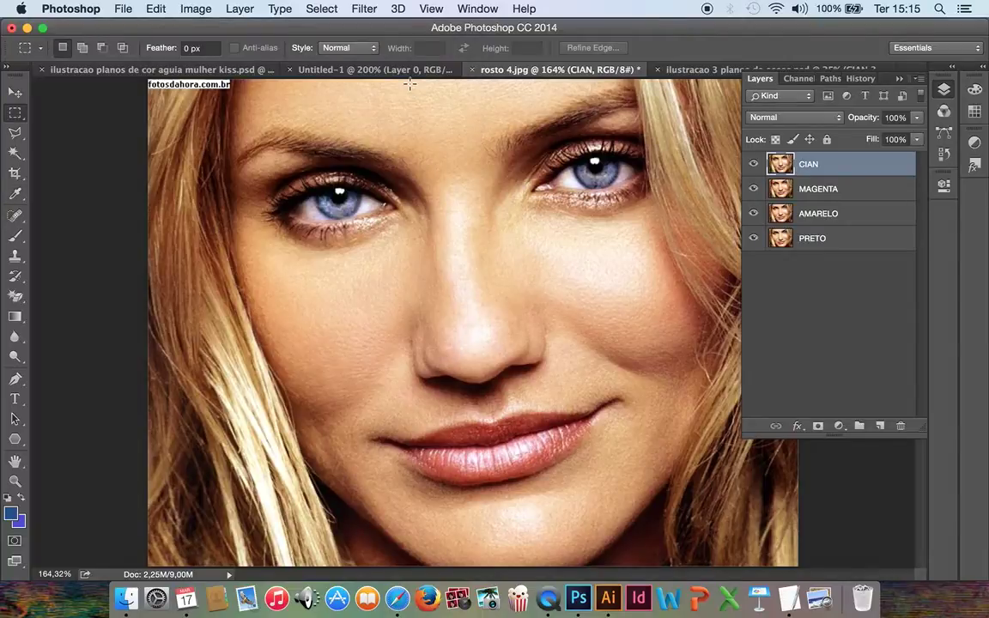
- Convert the rosto 4.jpg document to CMYK Color mode without merging its layers, accepting the U.S. Web Coated (SWOP) v2 profile
click(196, 8)
mouse_move(232, 28)
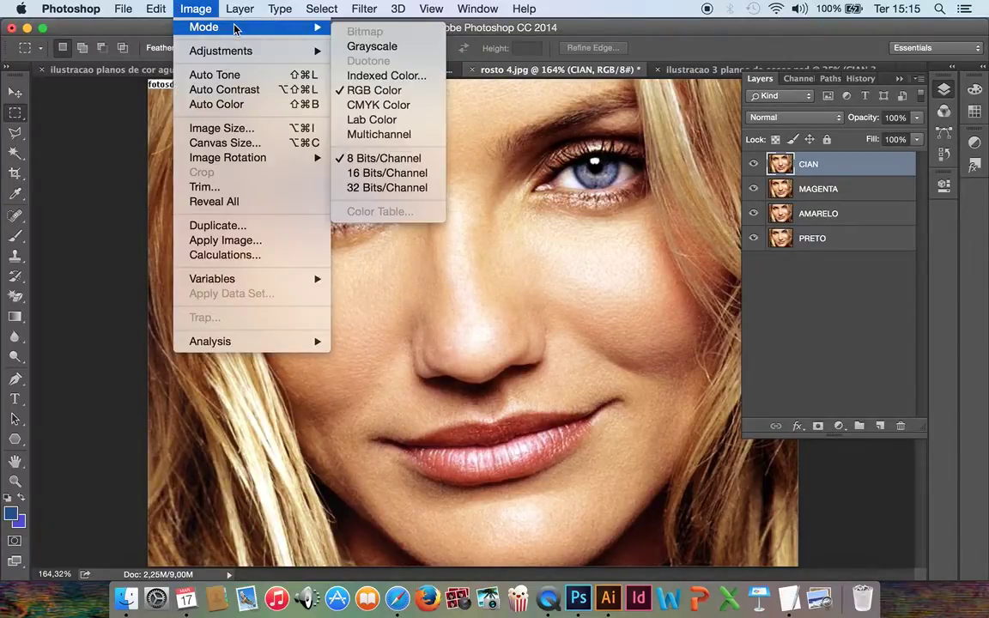
click(412, 105)
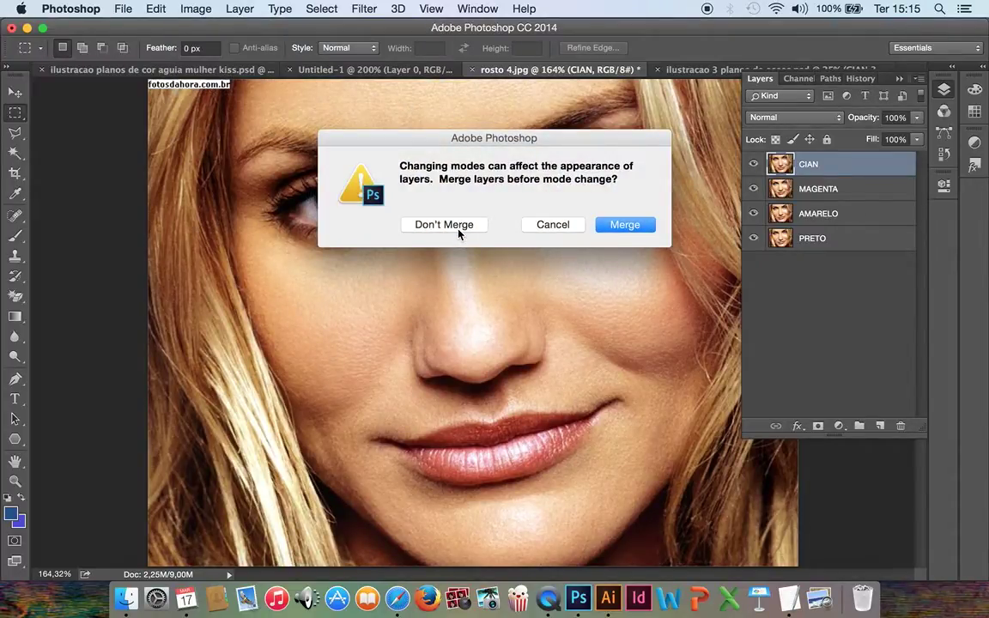
click(459, 231)
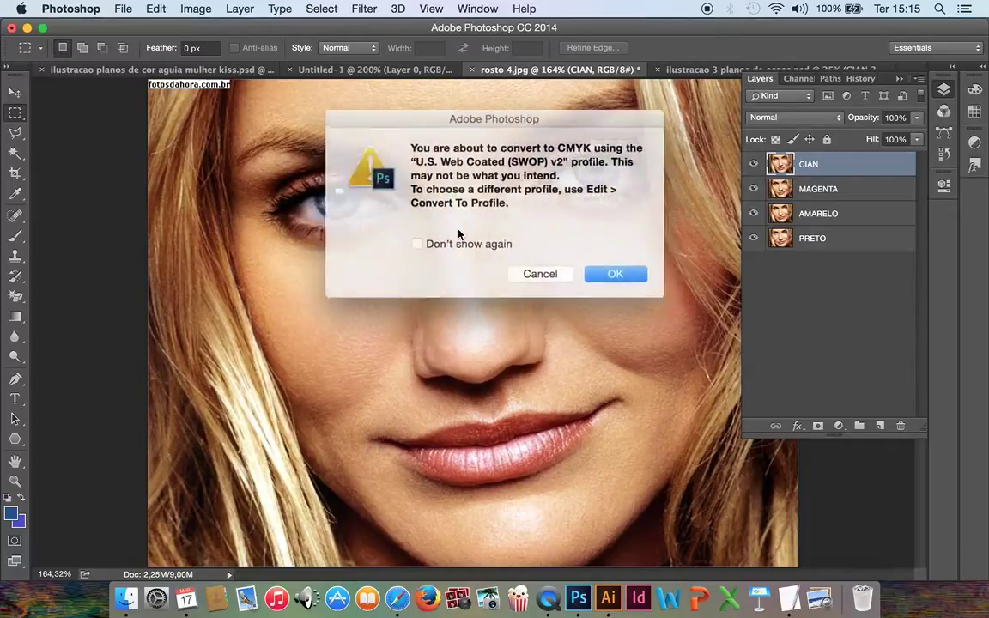
click(610, 271)
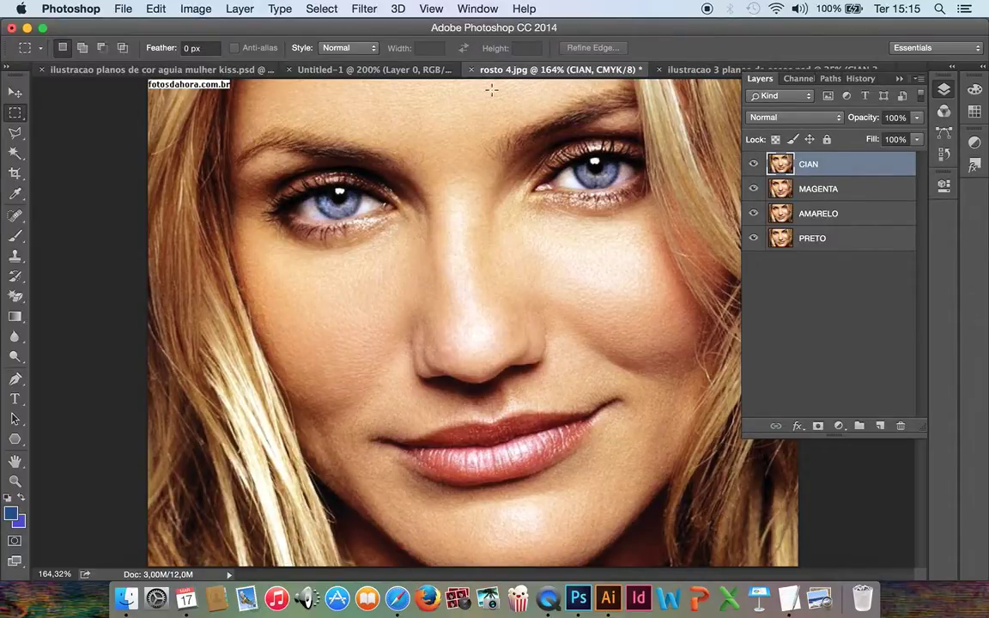
- Start a Channel Mixer adjustment on the CIAN layer and set Magenta to 0% in the Magenta output channel
click(196, 10)
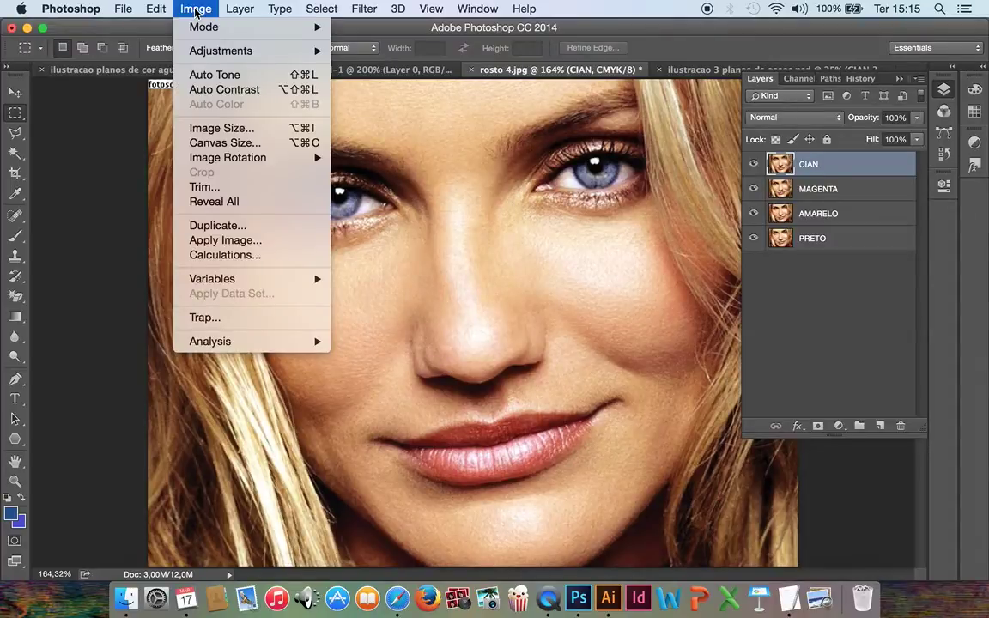
mouse_move(209, 53)
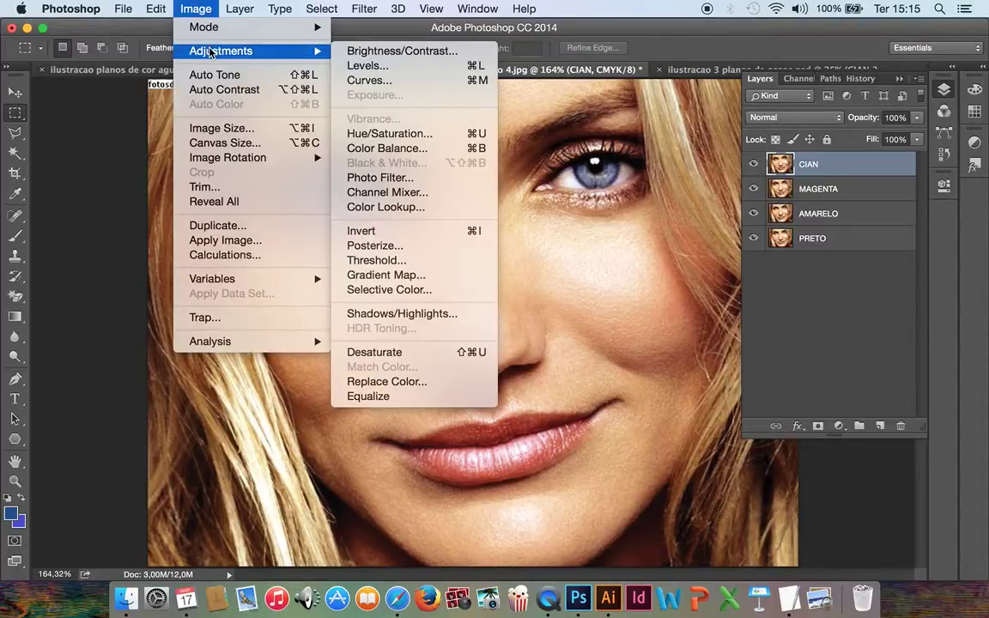
click(410, 194)
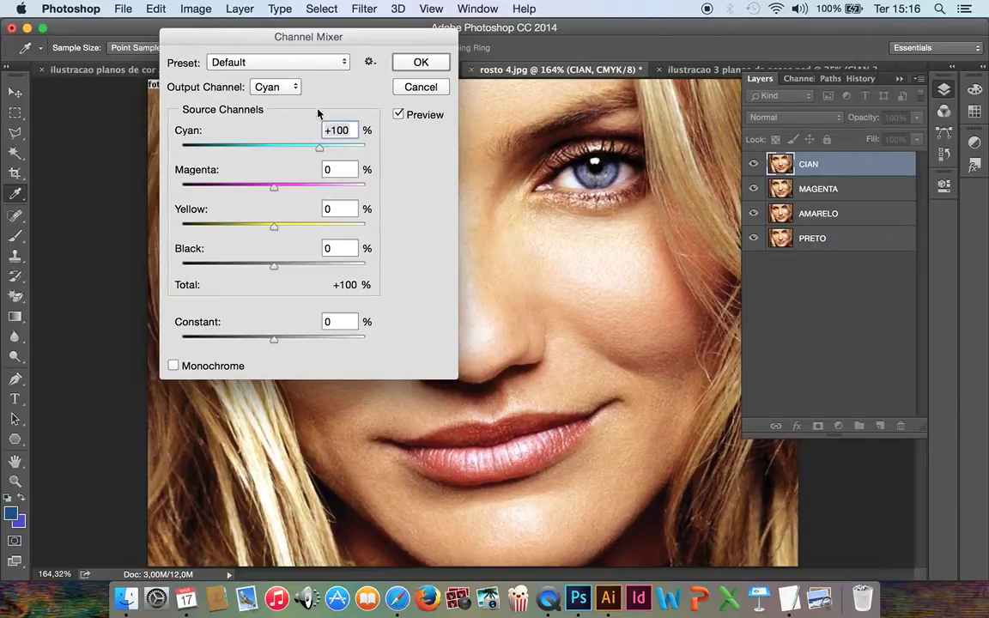
click(292, 89)
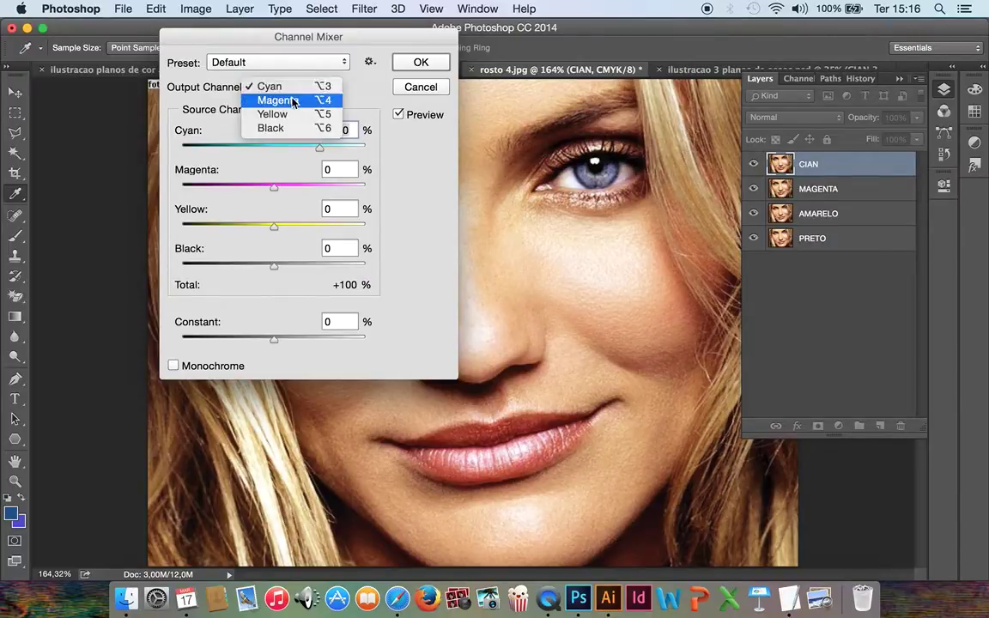
click(291, 99)
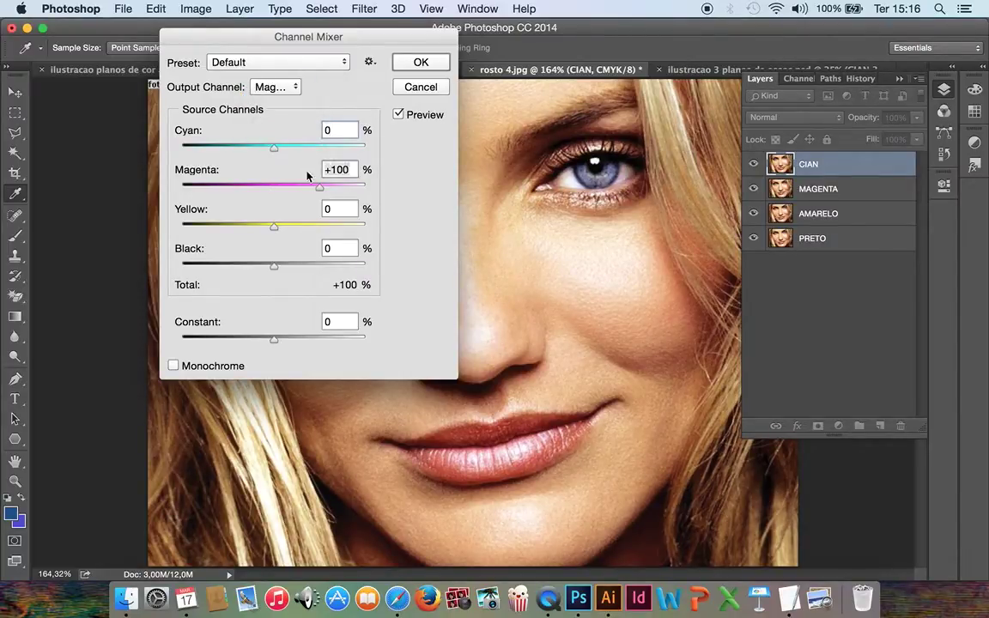
text(0)
- Set Yellow to 0% in the Yellow output channel of the CIAN layer's Channel Mixer
click(292, 87)
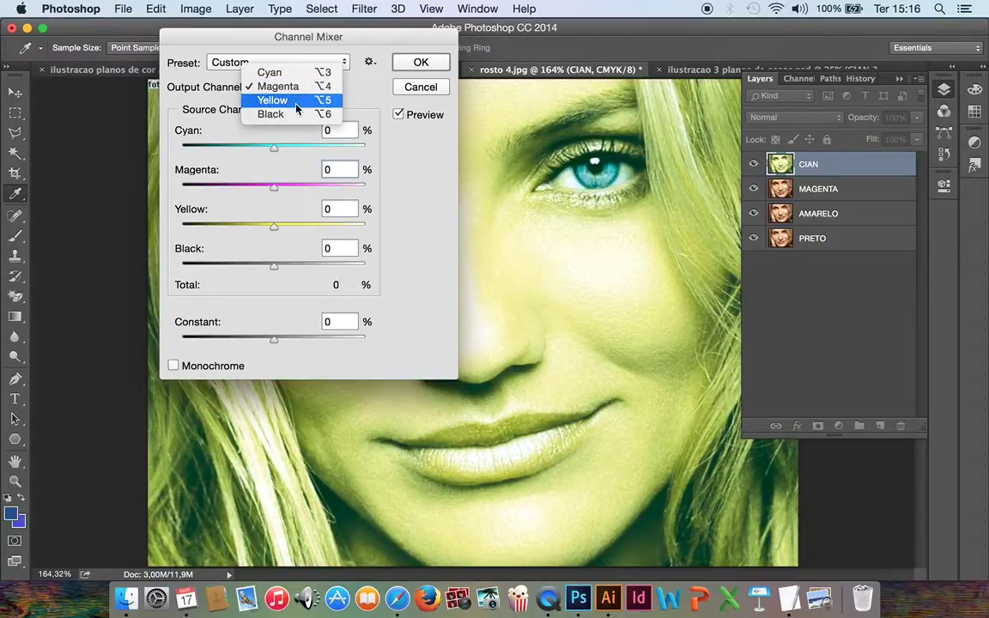
click(296, 102)
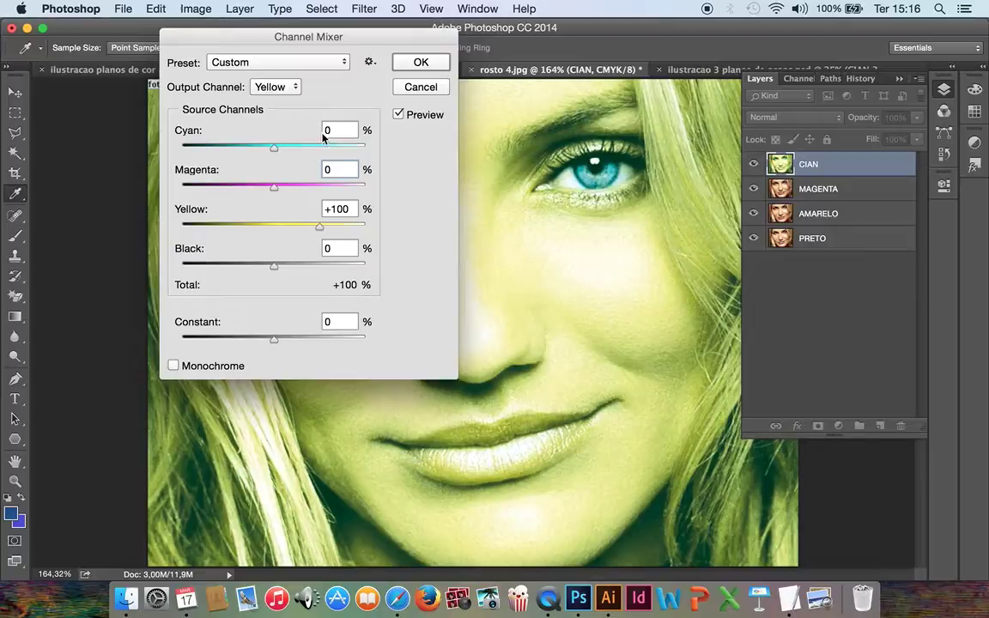
double_click(326, 209)
text(0)
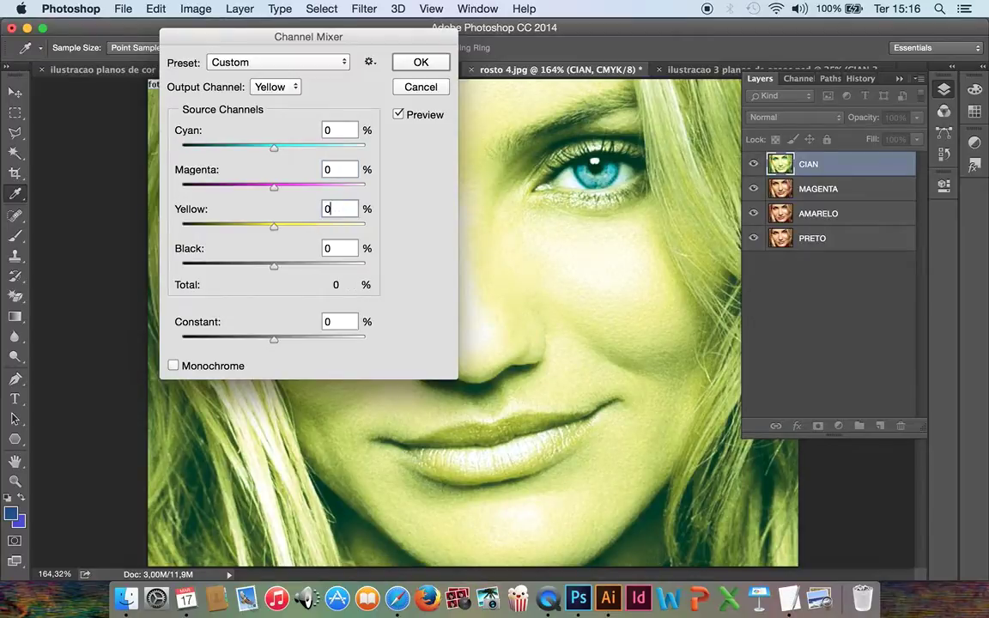
- Set Black to 0% in the Black output channel and apply the Channel Mixer adjustment to the CIAN layer
click(296, 87)
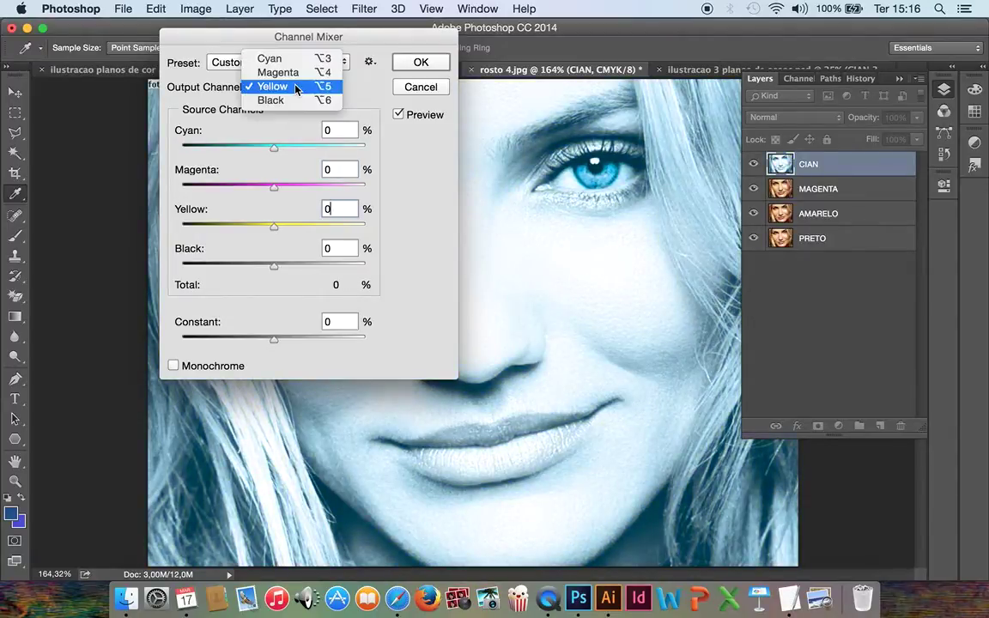
click(271, 99)
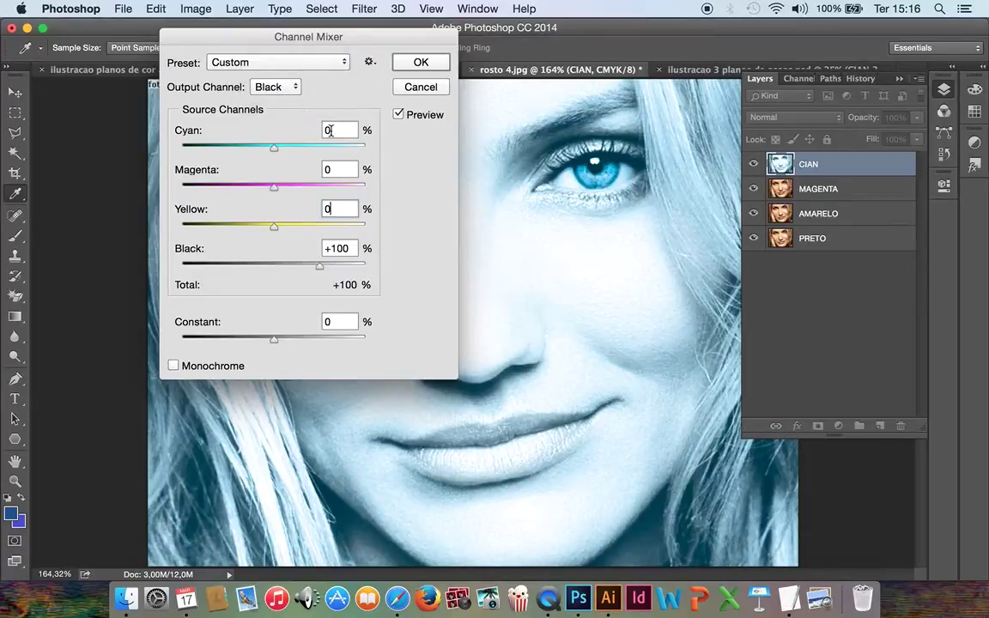
click(331, 249)
text(0)
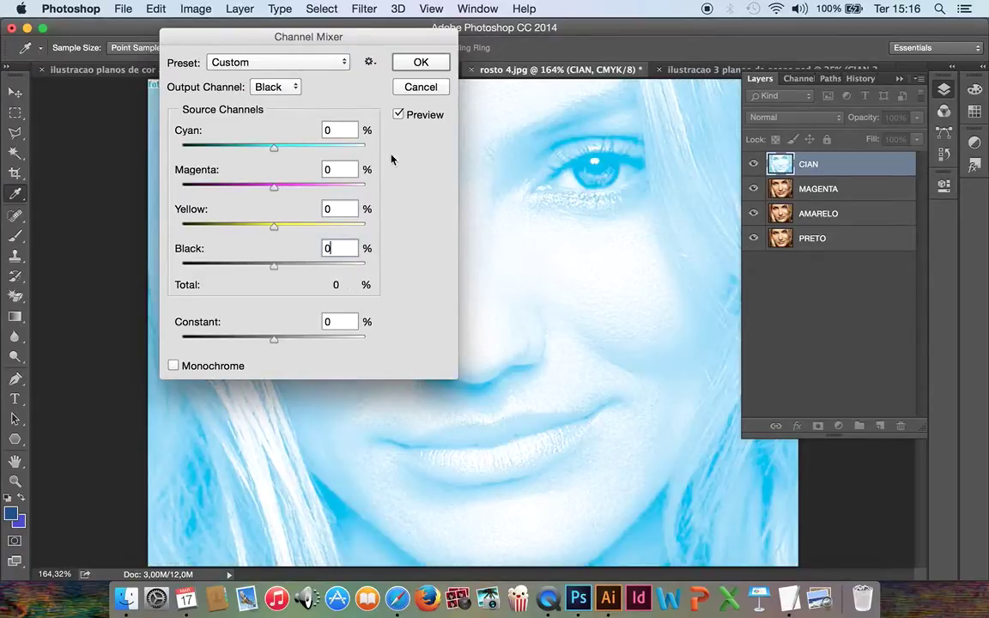
click(420, 62)
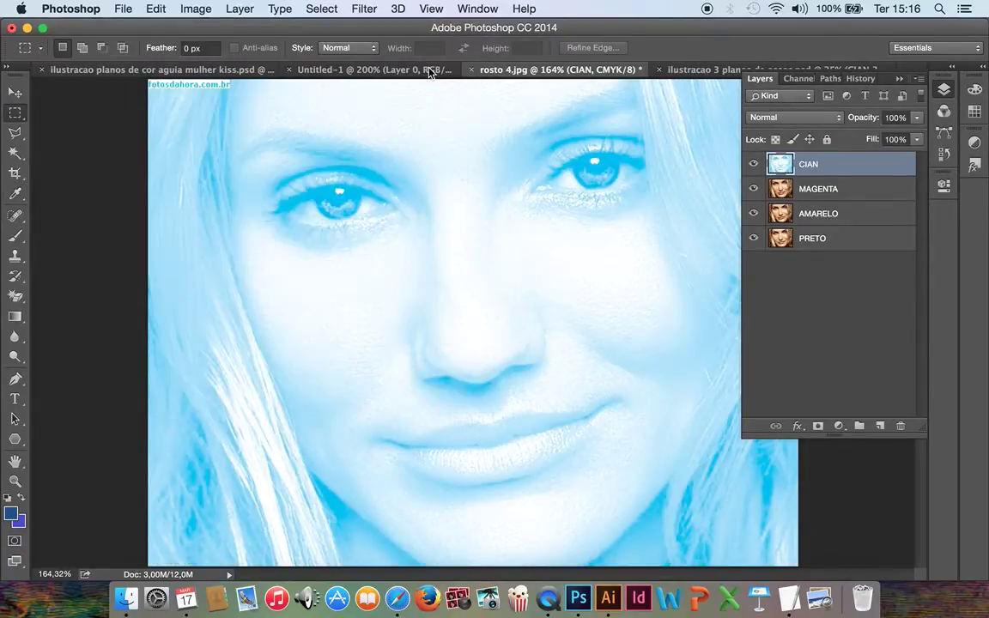
- Hide the CIAN layer and, in a Channel Mixer adjustment on MAGENTA, set Cyan to 0% in the Cyan output channel
click(753, 163)
click(811, 191)
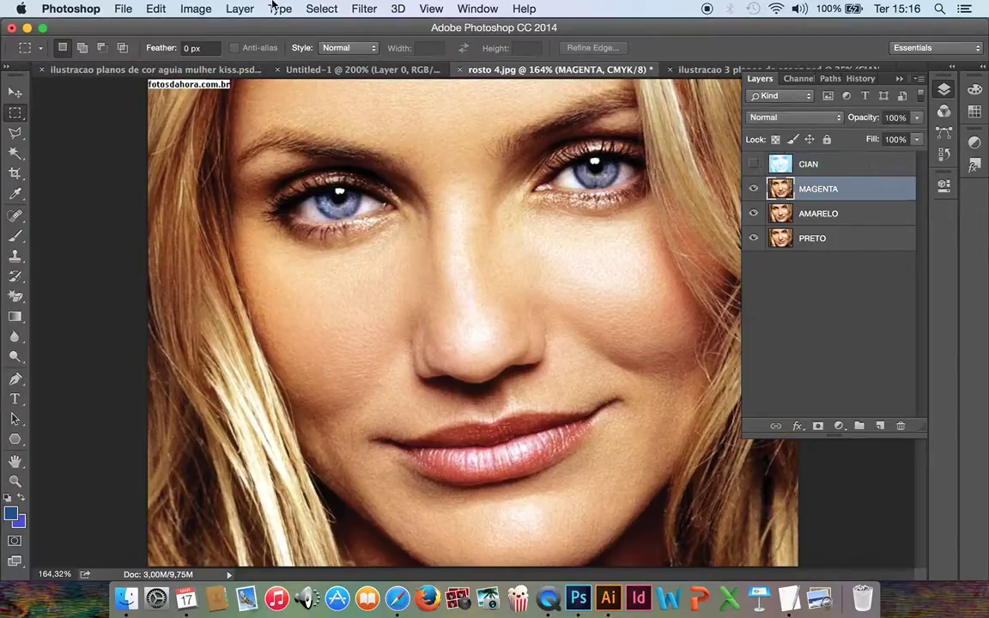
click(187, 8)
mouse_move(221, 51)
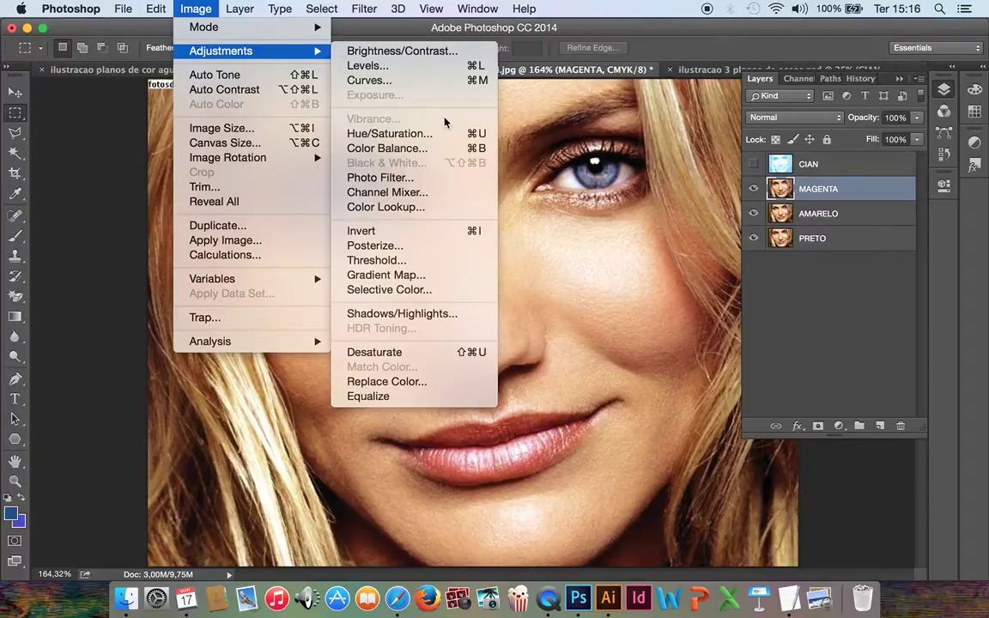
click(435, 196)
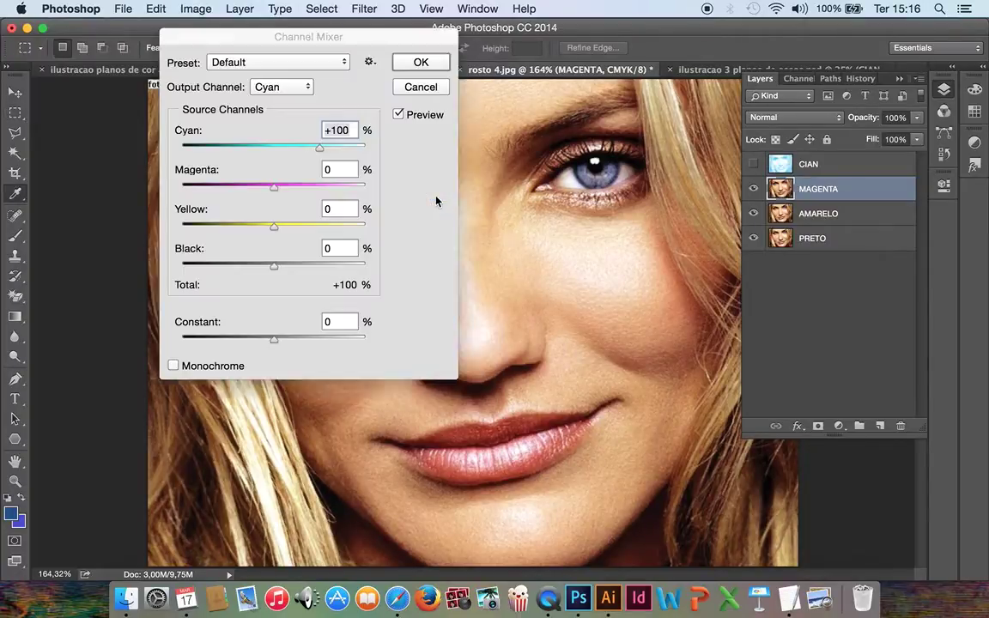
double_click(336, 131)
text(0)
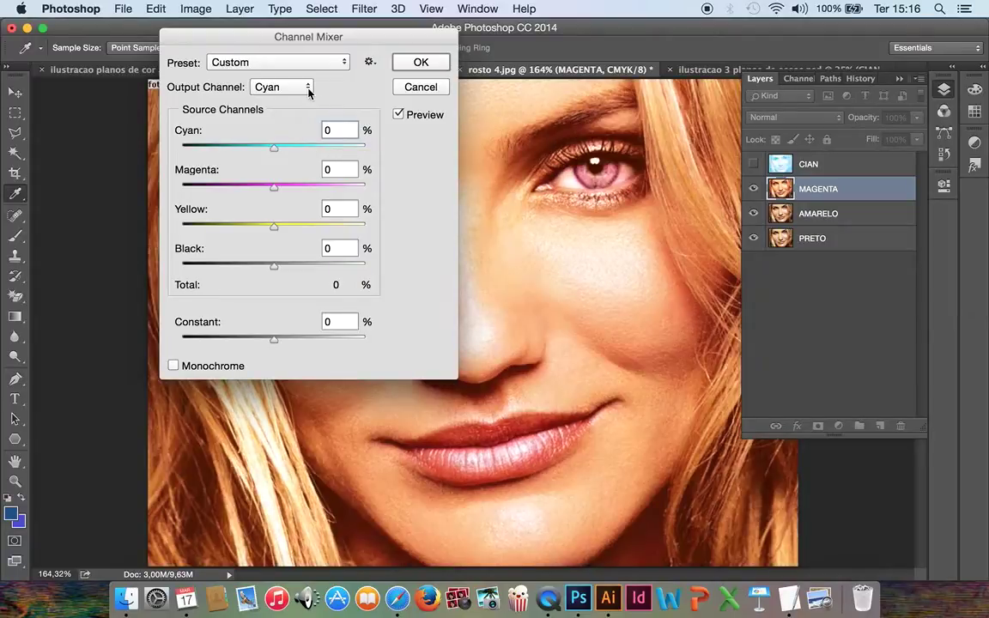
- Set Yellow to 0% in the Yellow output channel of the MAGENTA layer's Channel Mixer, keeping the Magenta output channel at +100%
click(309, 89)
click(307, 100)
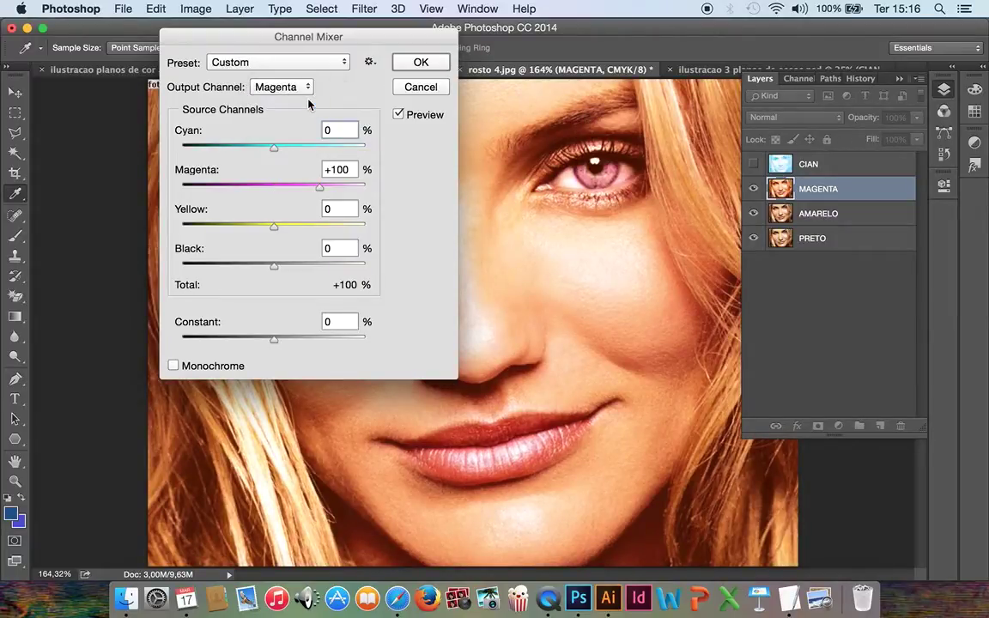
click(307, 85)
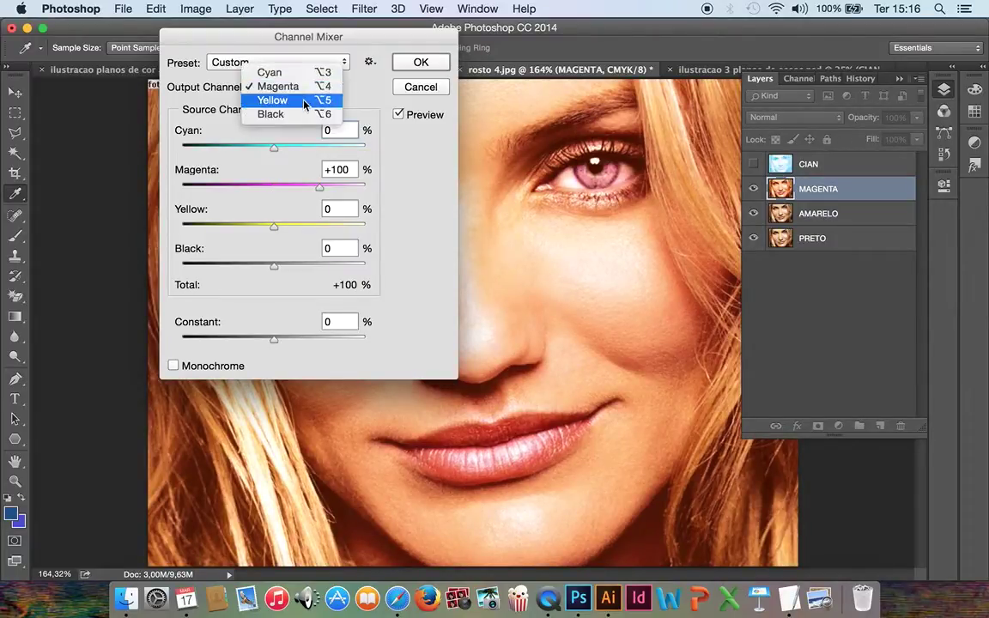
click(304, 100)
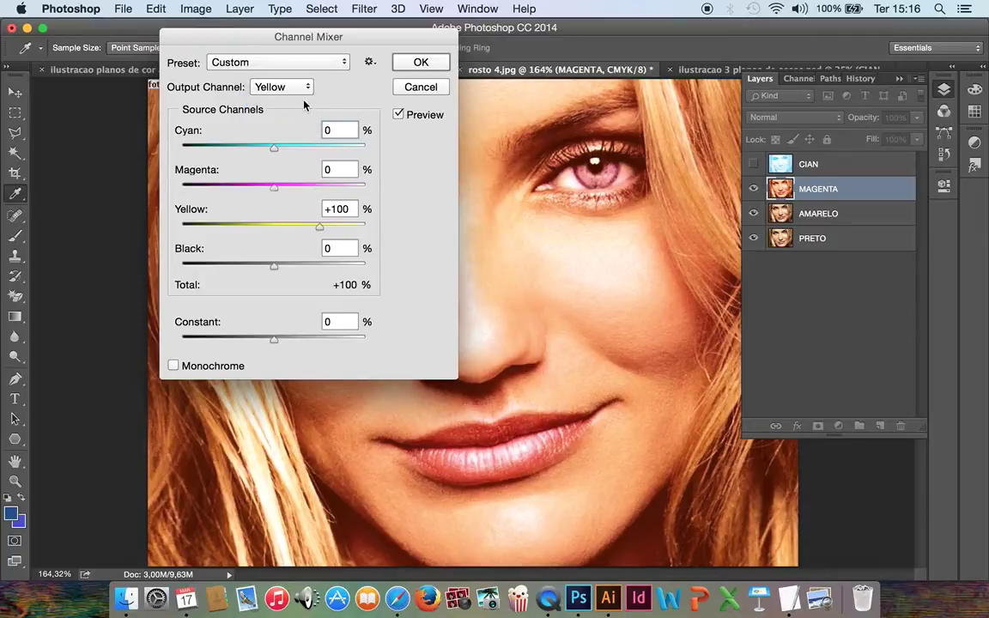
double_click(343, 208)
text(0)
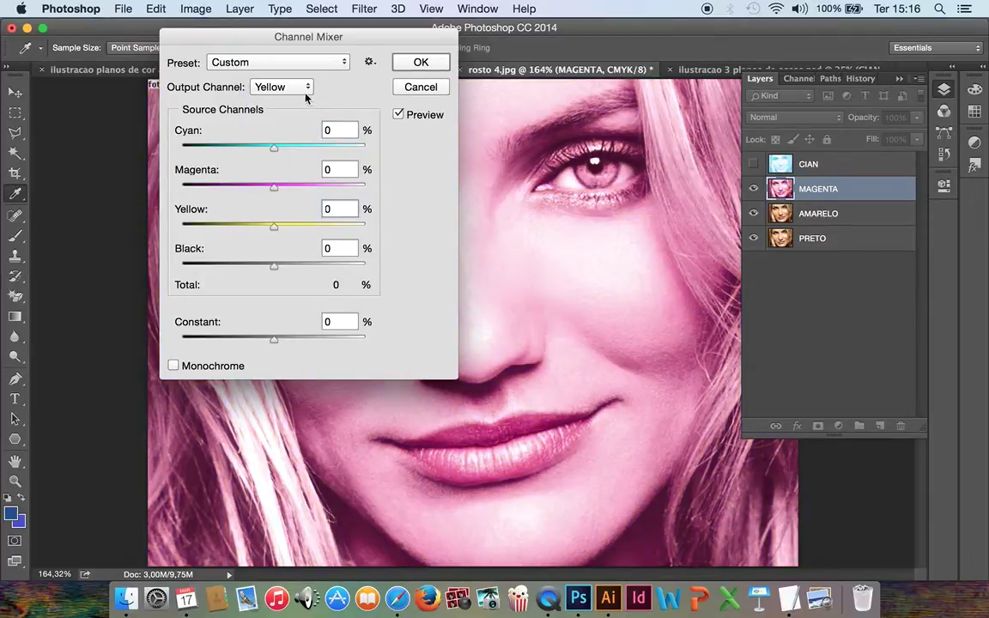
- Set Black to 0% in the Black output channel and apply the Channel Mixer adjustment to the MAGENTA layer
click(307, 95)
click(307, 101)
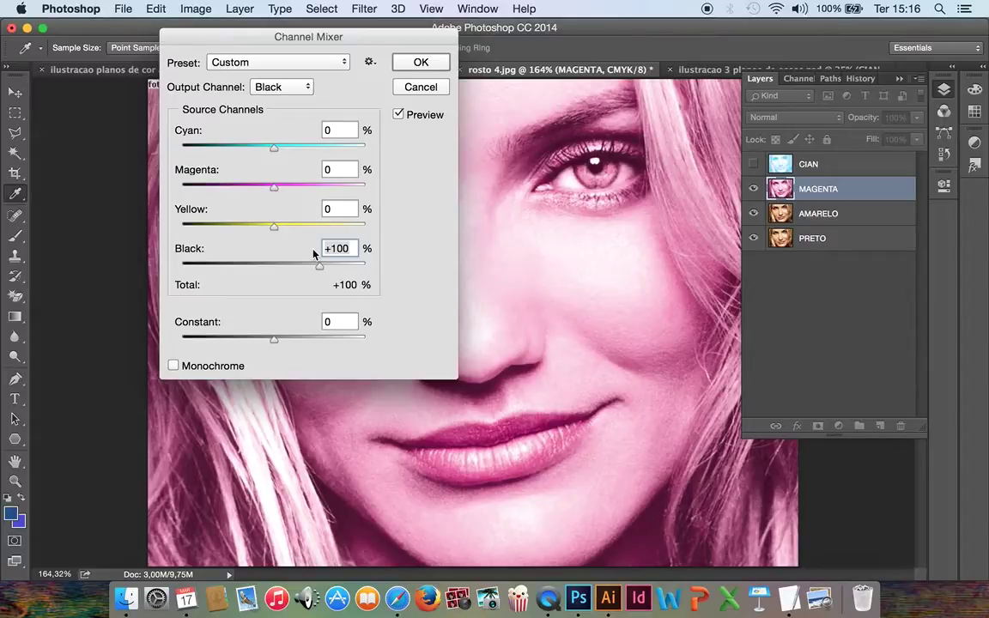
text(0)
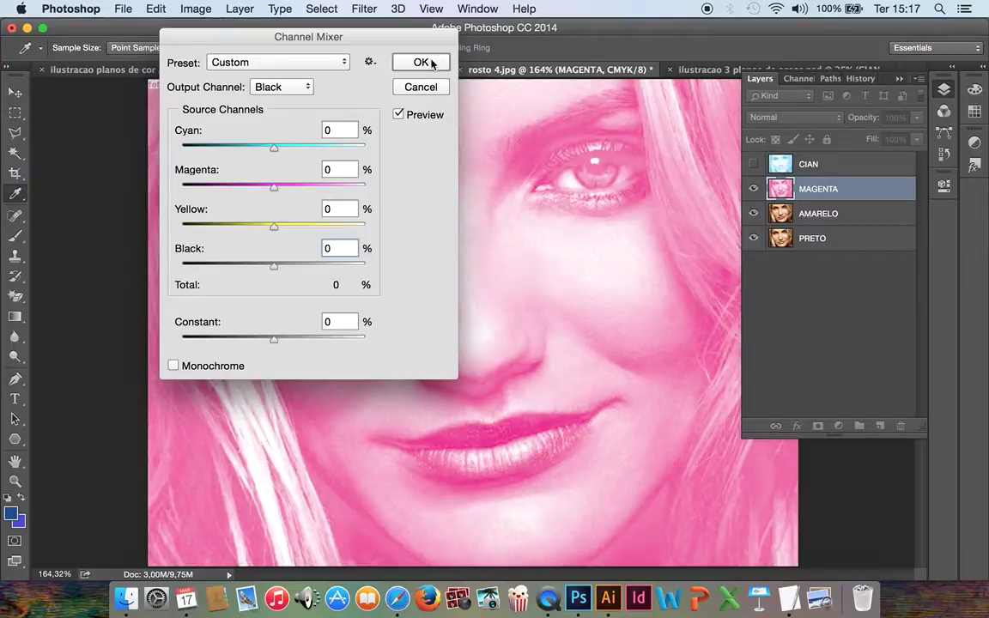
click(395, 60)
key(m)
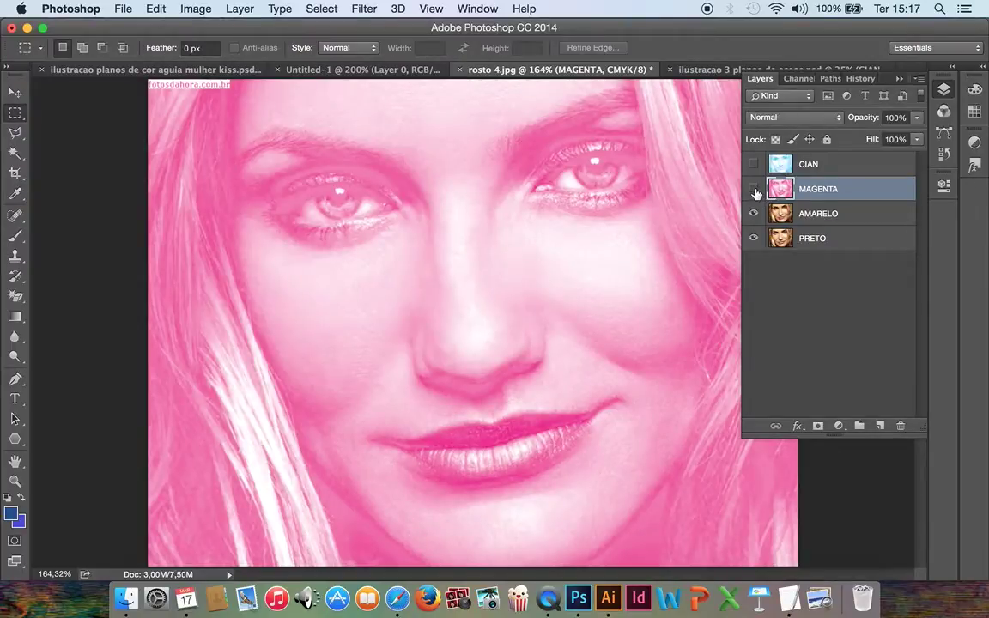
- Toggle the visibility of the MAGENTA and CIAN layers to compare the two color planes
click(753, 189)
click(753, 163)
click(754, 188)
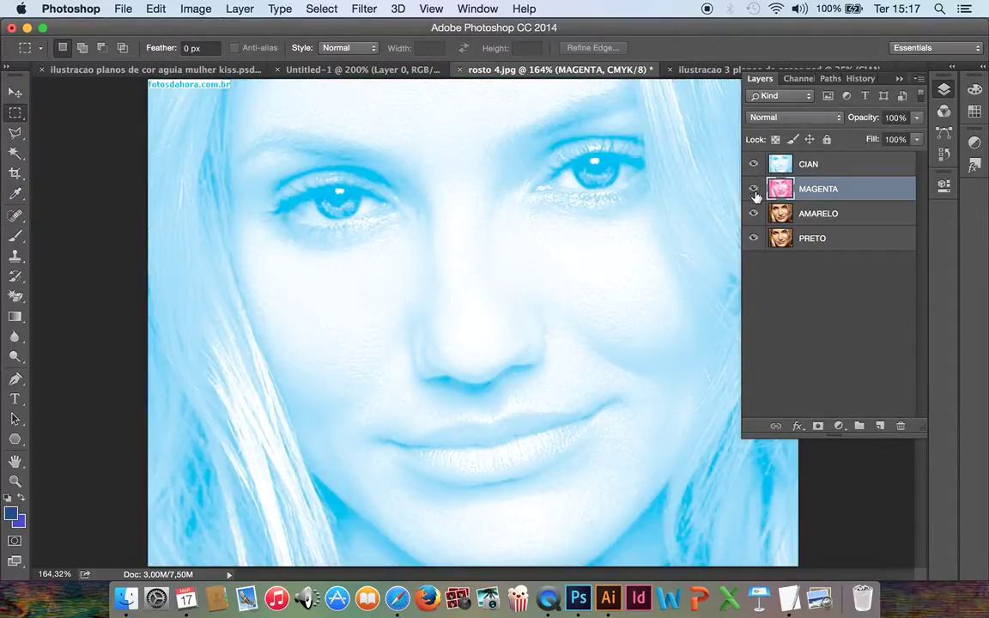
click(754, 163)
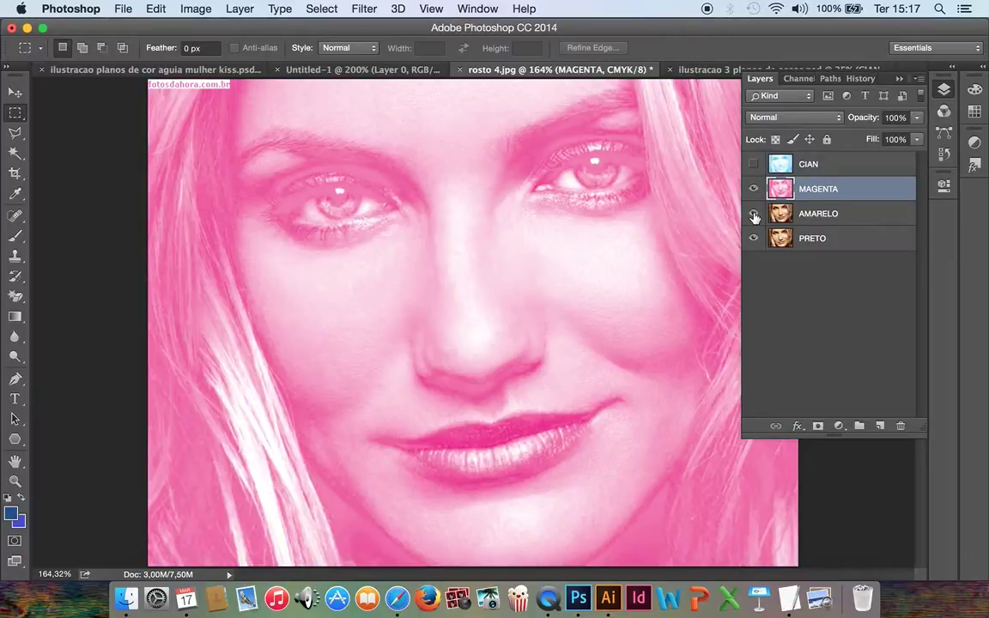
- Hide the MAGENTA layer and, in a Channel Mixer adjustment on AMARELO, set Cyan to 0% in the Cyan output channel
click(753, 189)
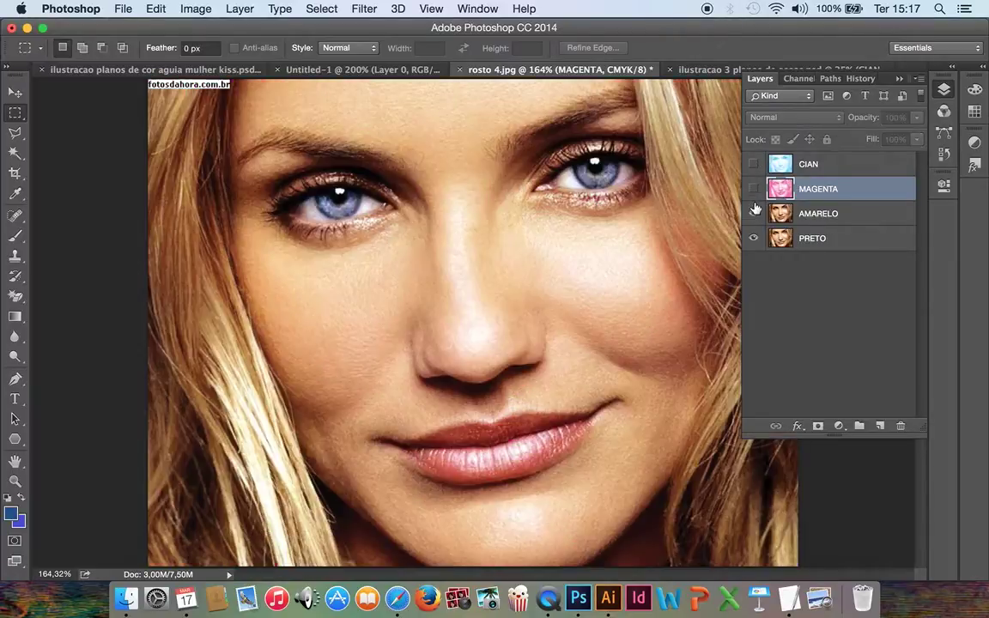
click(803, 214)
click(183, 9)
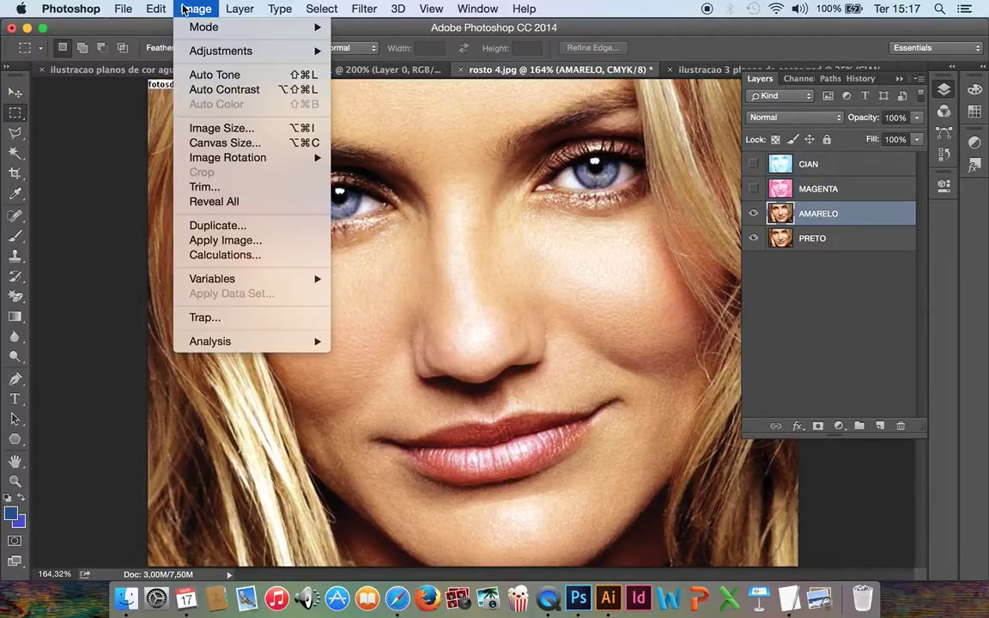
mouse_move(200, 54)
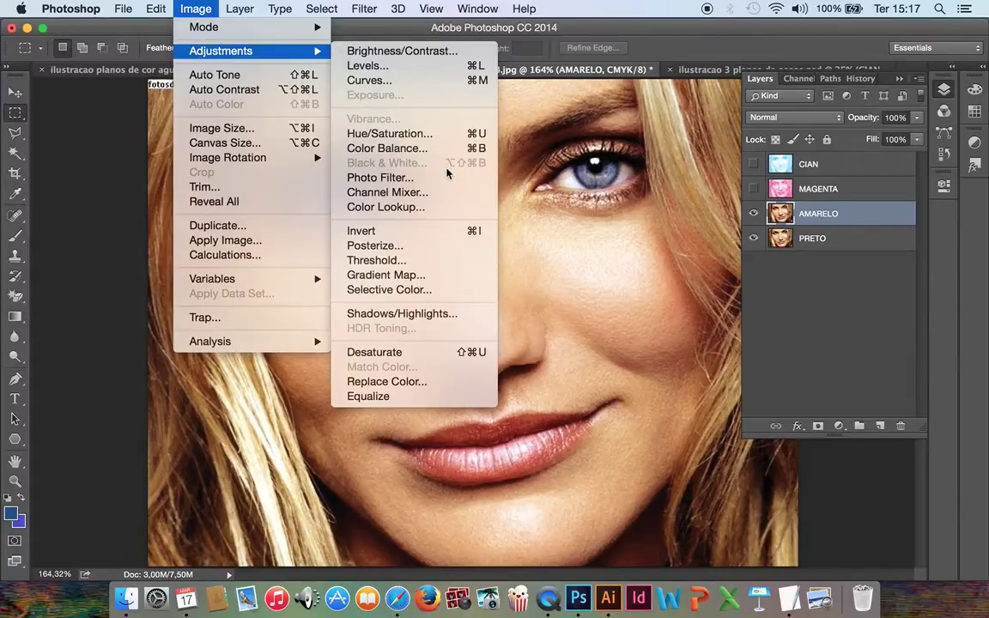
click(439, 192)
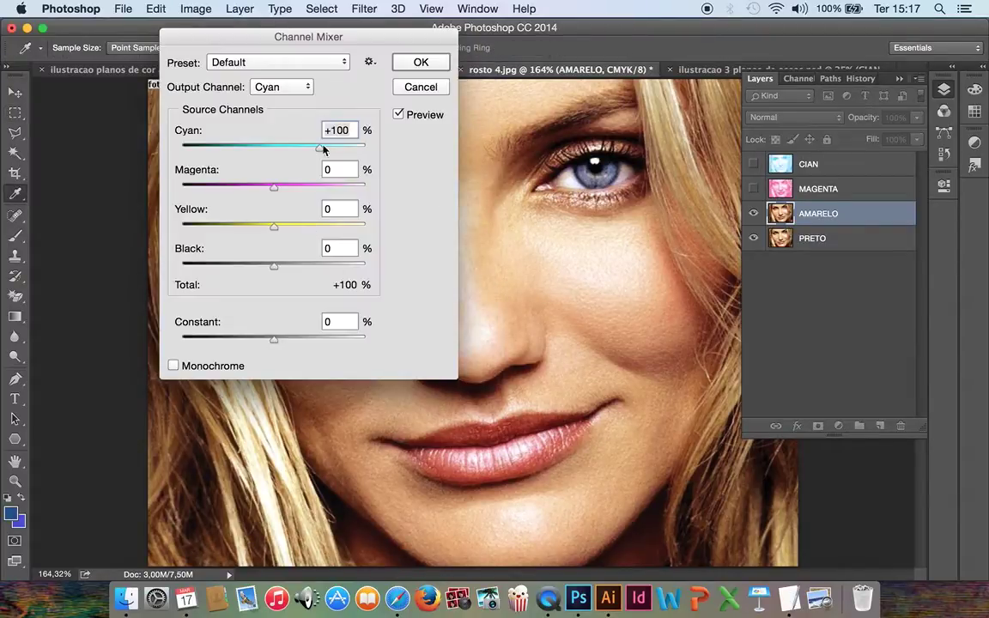
double_click(336, 130)
text(0)
- Set Magenta to 0% in the Magenta output channel of the AMARELO layer's Channel Mixer
click(306, 87)
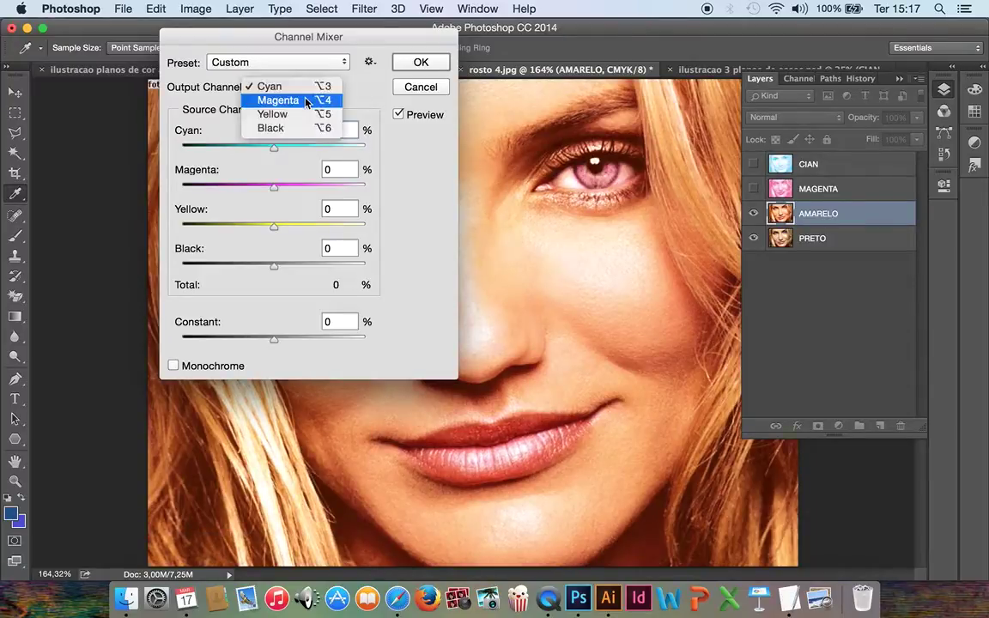
click(275, 99)
double_click(350, 169)
text(0)
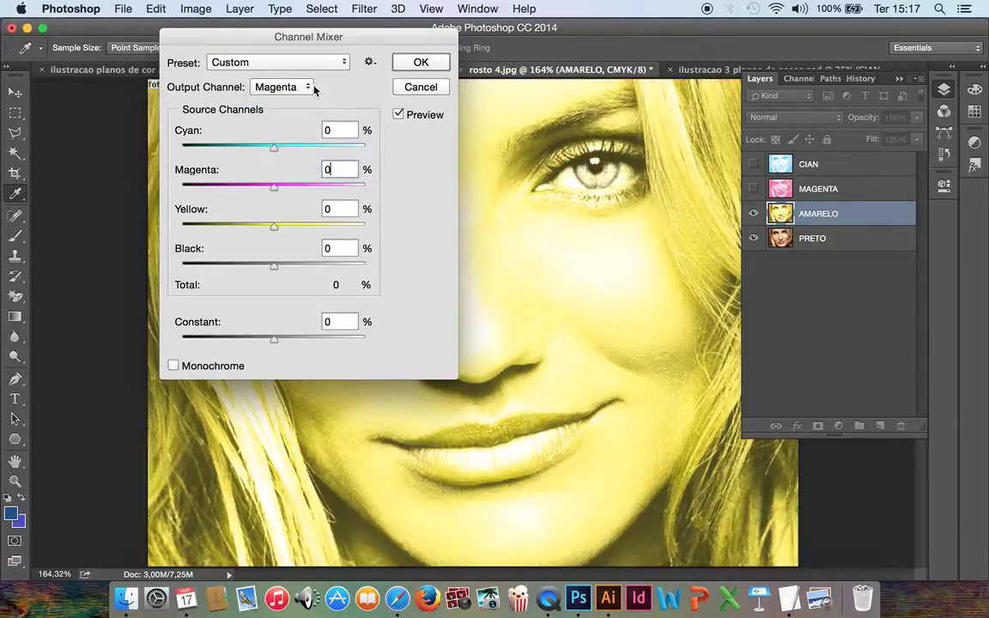
- Keep the Yellow output channel at +100%, set Black to 0% in the Black output channel and apply the adjustment to AMARELO
click(309, 87)
click(296, 100)
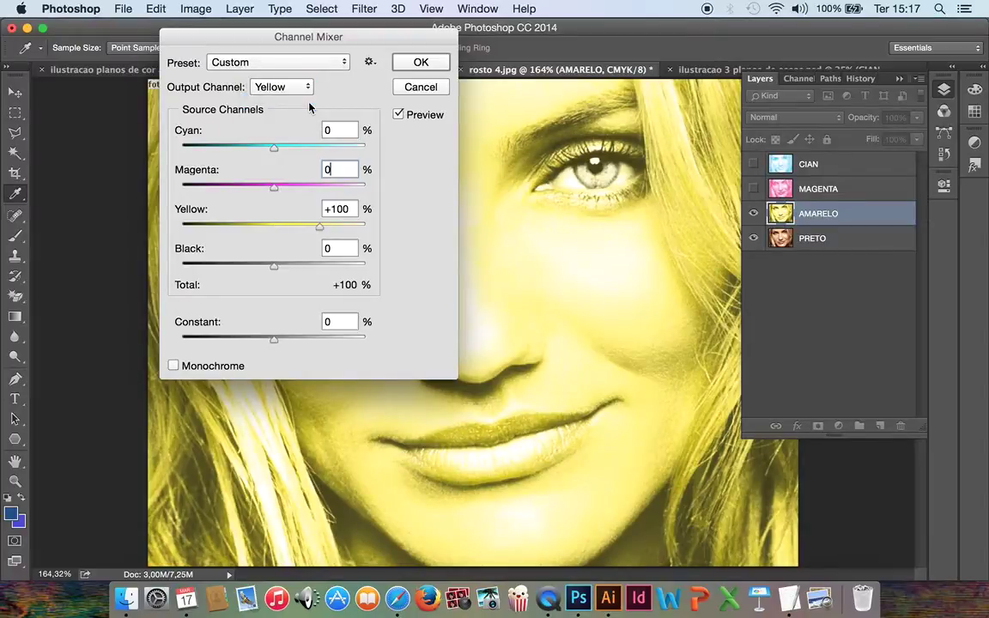
click(309, 87)
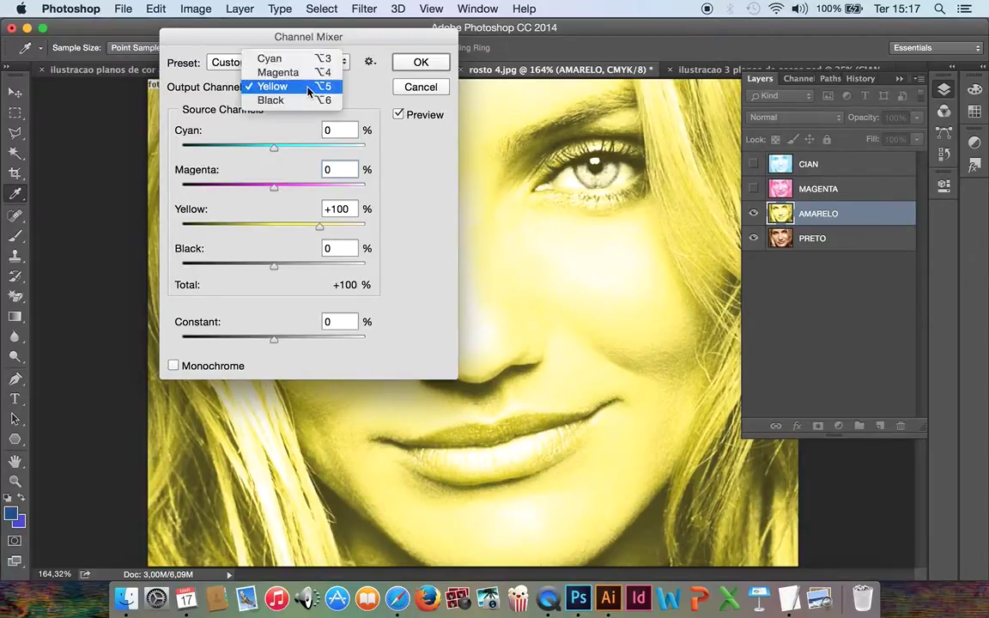
click(309, 101)
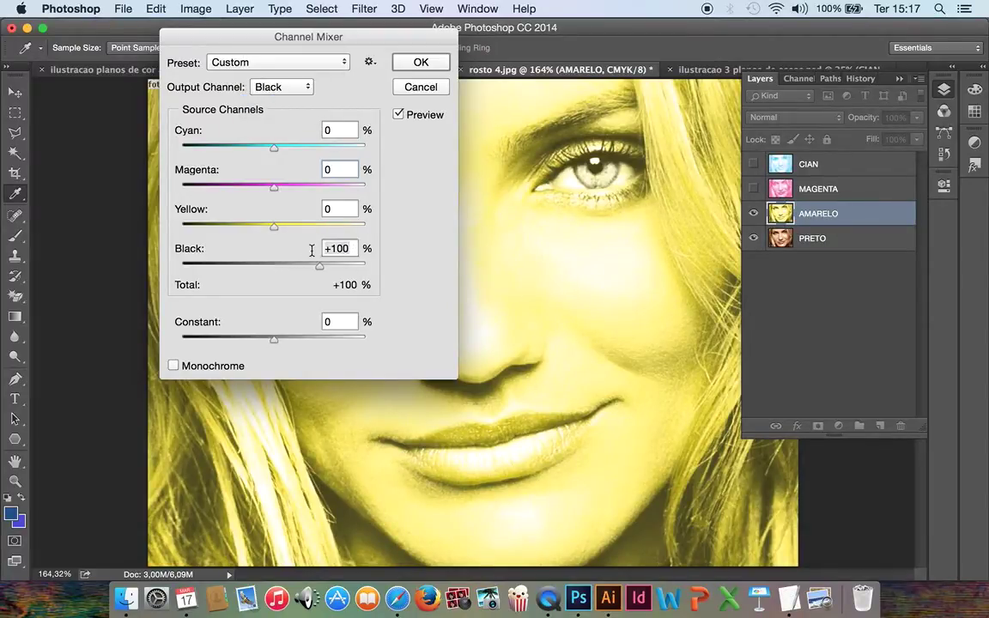
double_click(336, 248)
text(0)
click(419, 62)
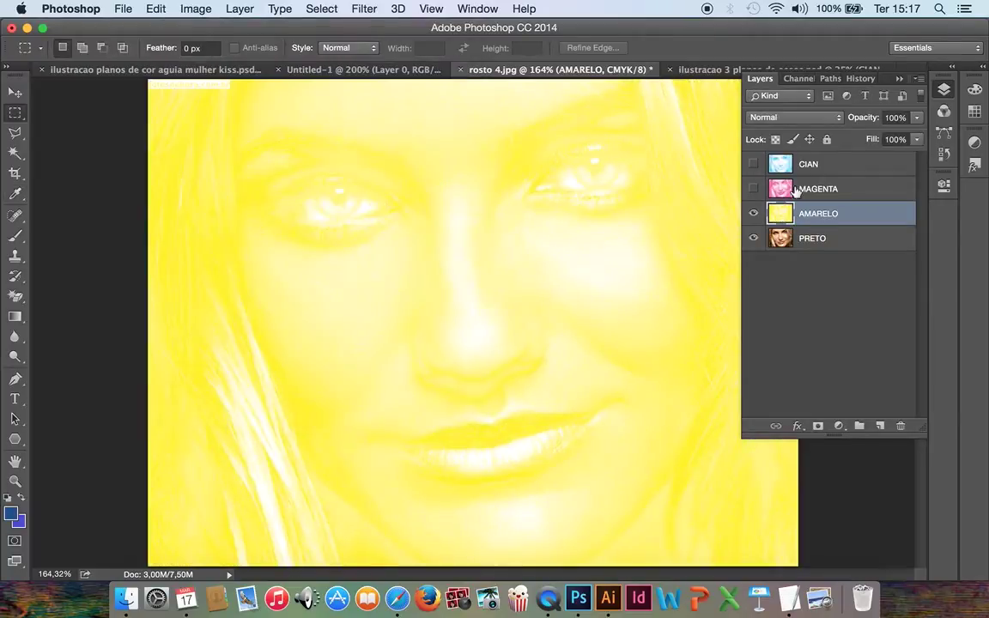
- Hide the AMARELO layer and, in a Channel Mixer adjustment on PRETO, set Cyan to 0% in the Cyan output channel
click(754, 213)
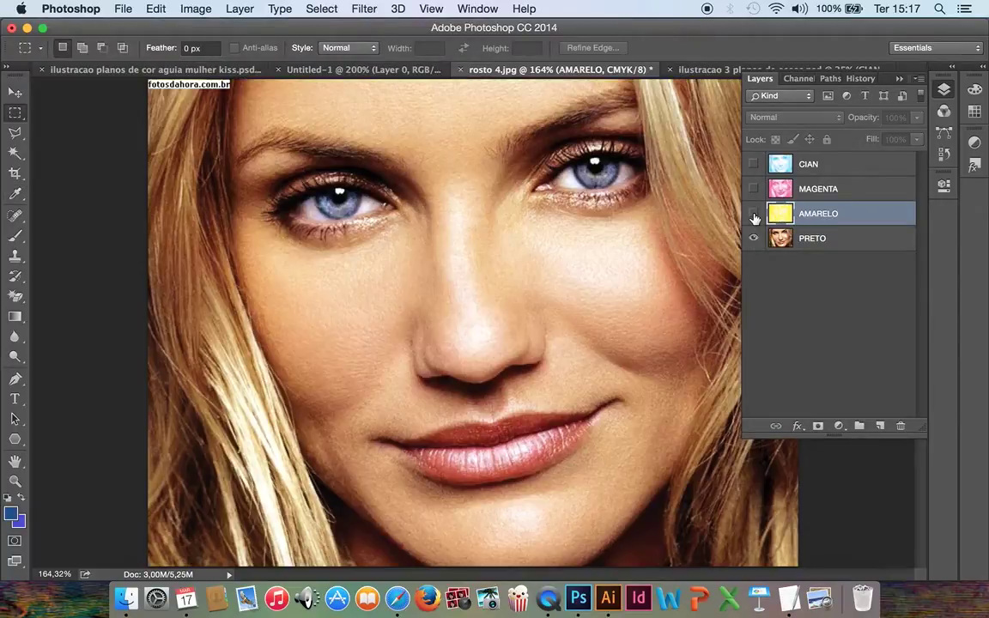
click(811, 240)
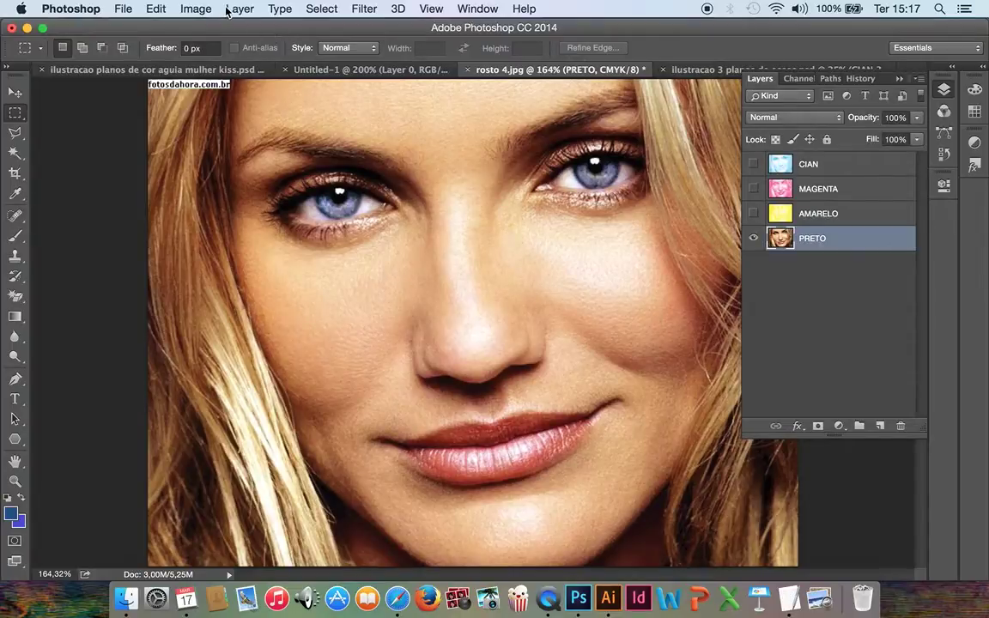
click(197, 9)
mouse_move(206, 50)
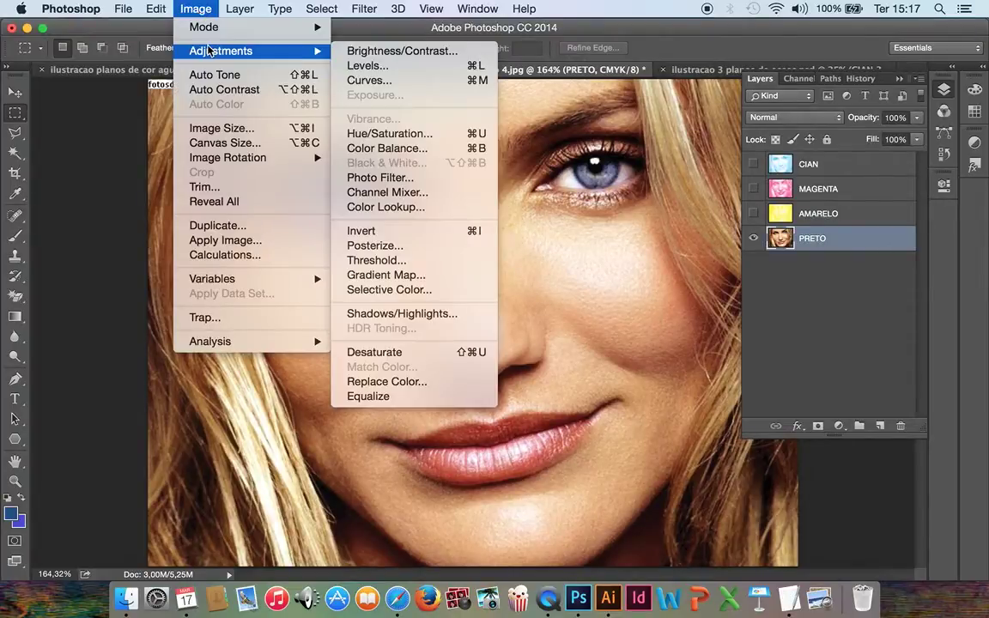
click(415, 194)
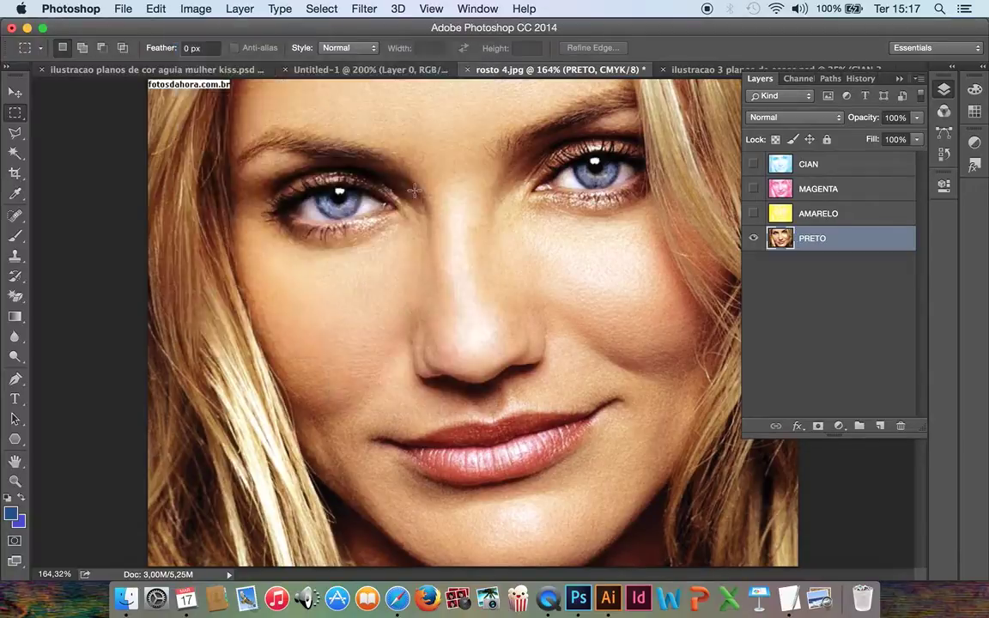
double_click(336, 130)
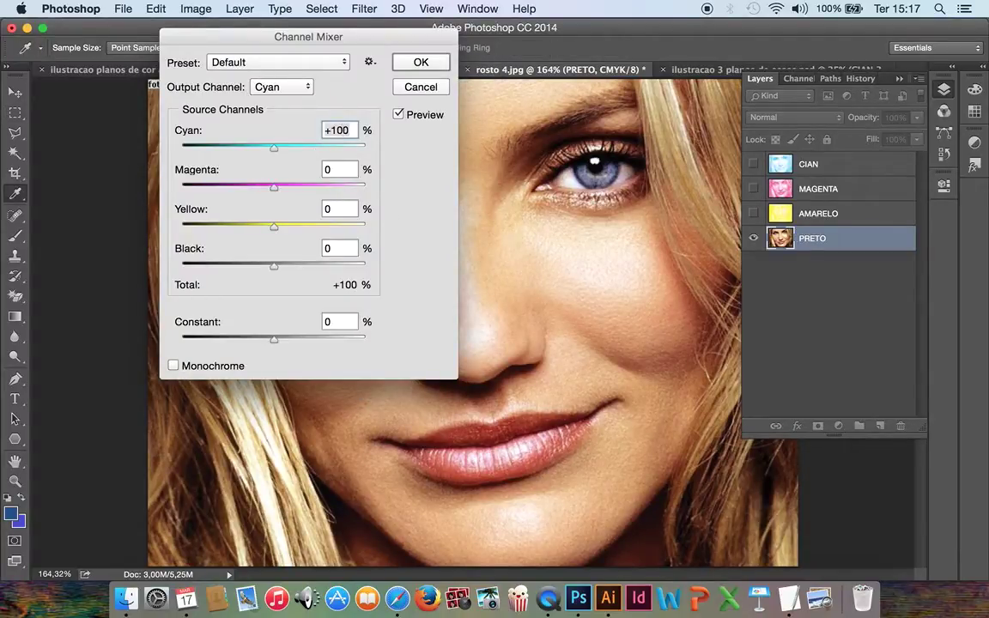
text(0)
- Set Magenta to 0% in the Magenta output channel of the PRETO layer's Channel Mixer
click(307, 87)
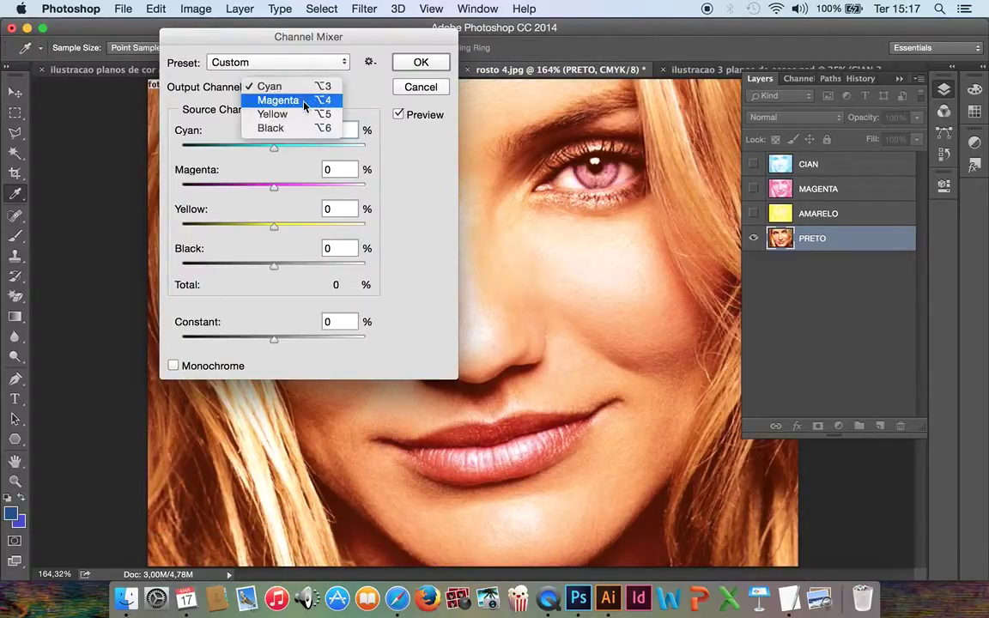
click(304, 102)
double_click(352, 169)
text(0)
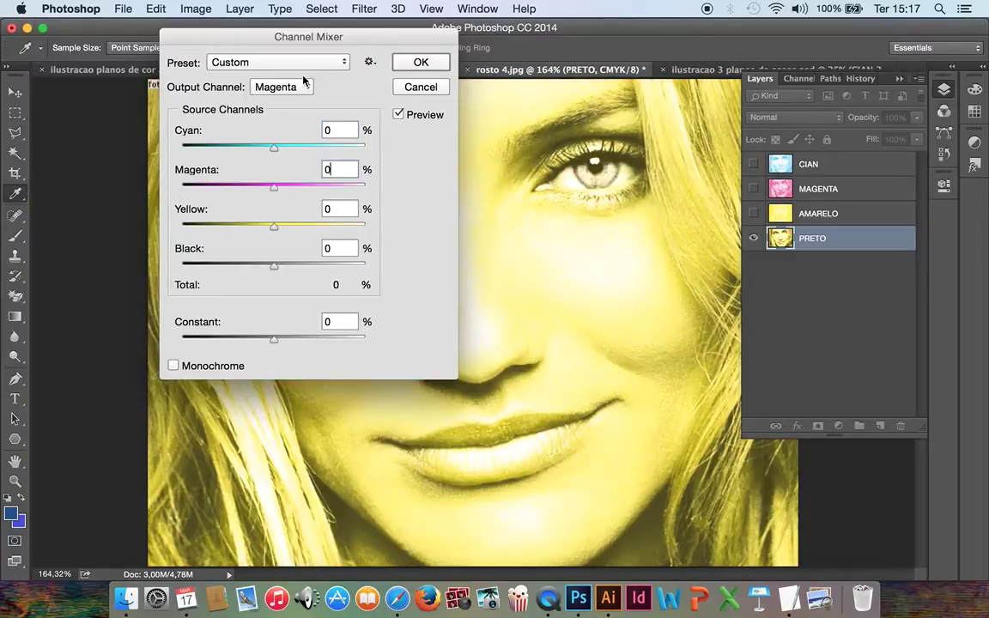
- Set Yellow to 0% in the Yellow output channel, keep the Black output channel at +100% and apply the adjustment to PRETO
click(305, 87)
click(300, 100)
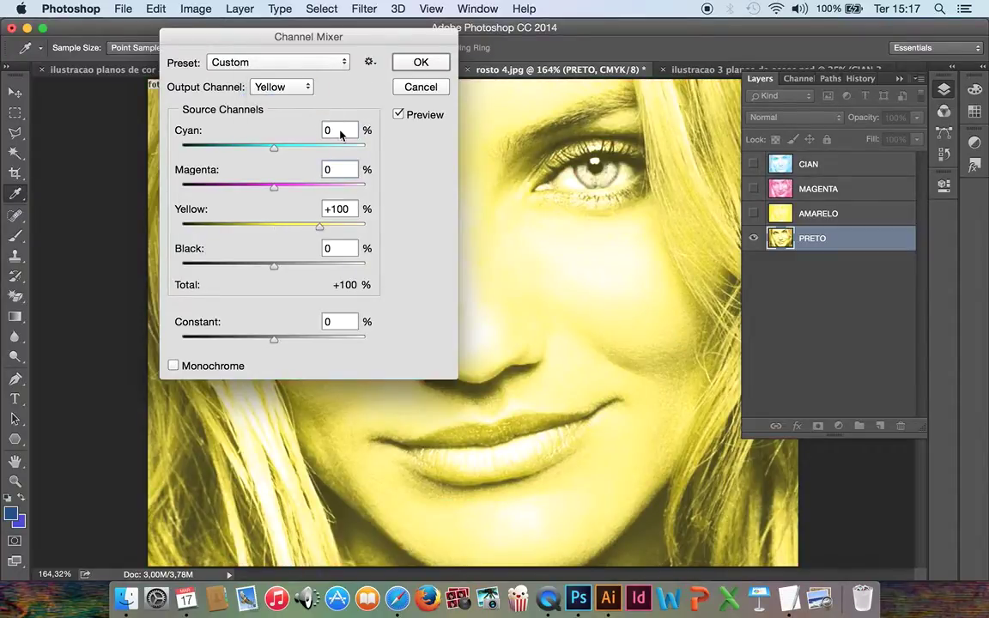
double_click(352, 208)
text(0)
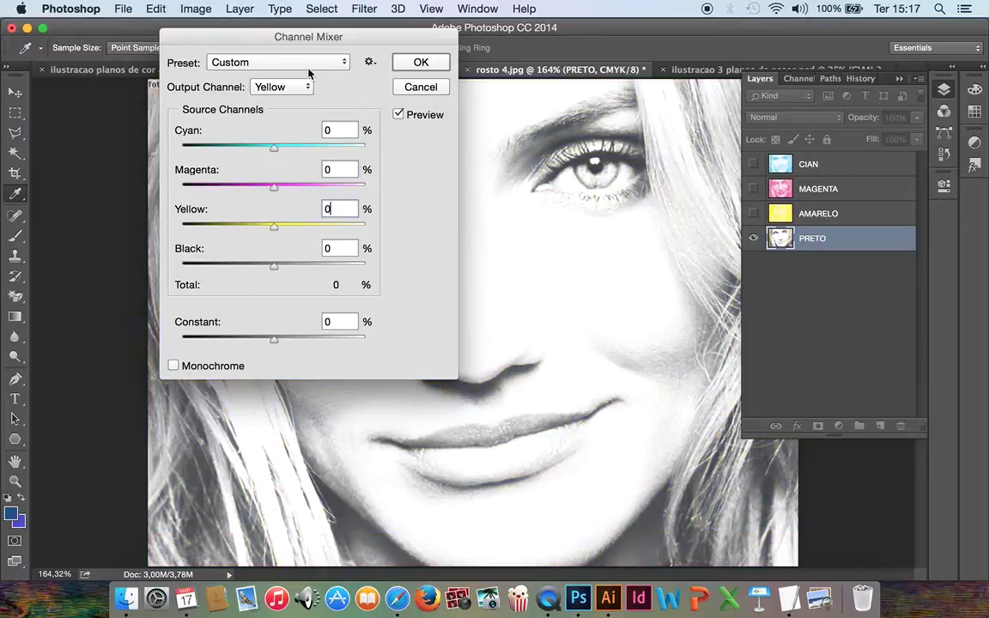
click(307, 86)
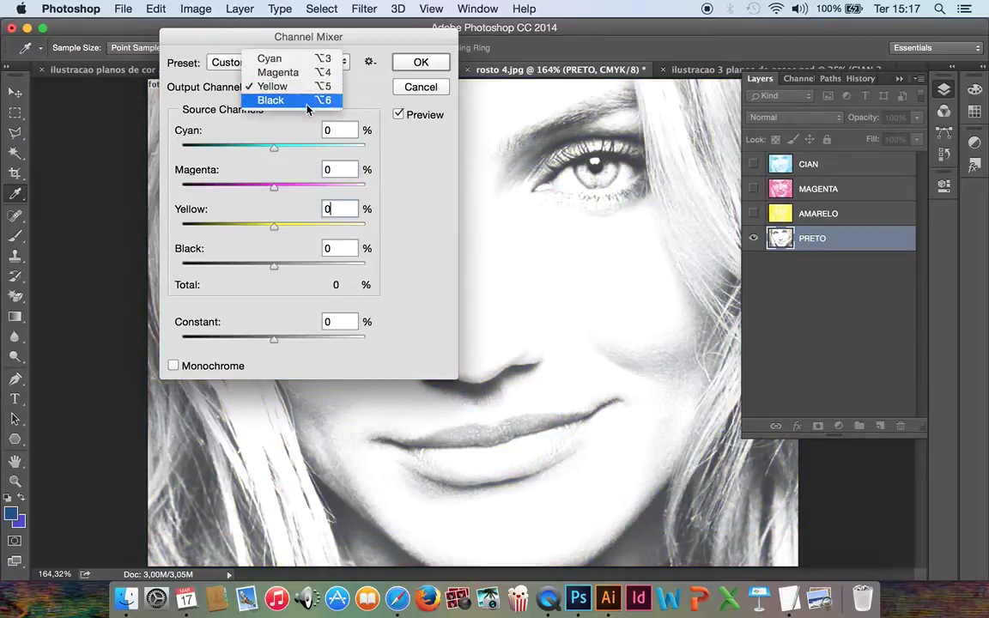
click(279, 100)
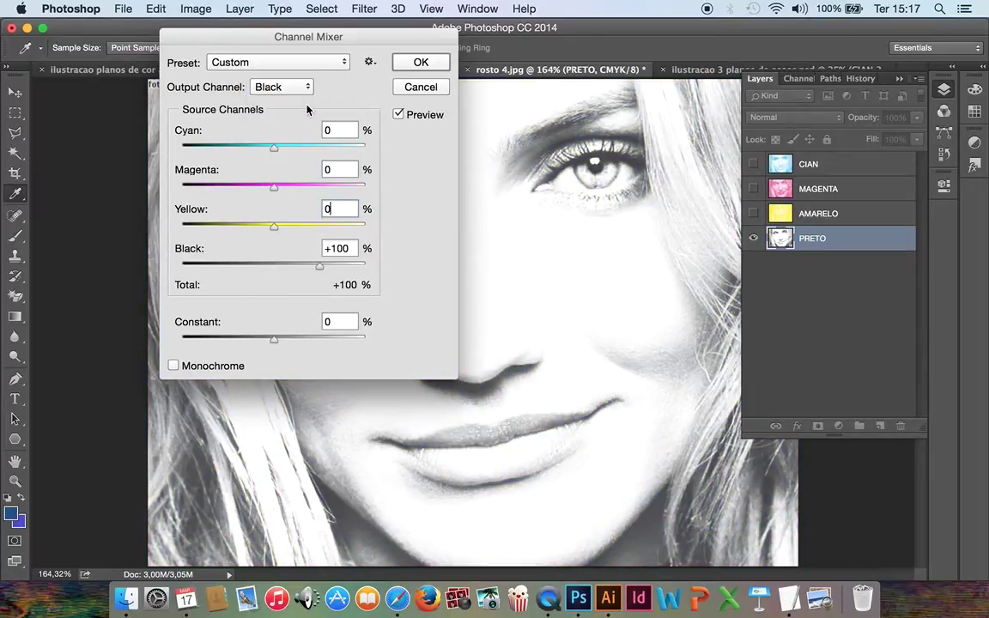
click(421, 62)
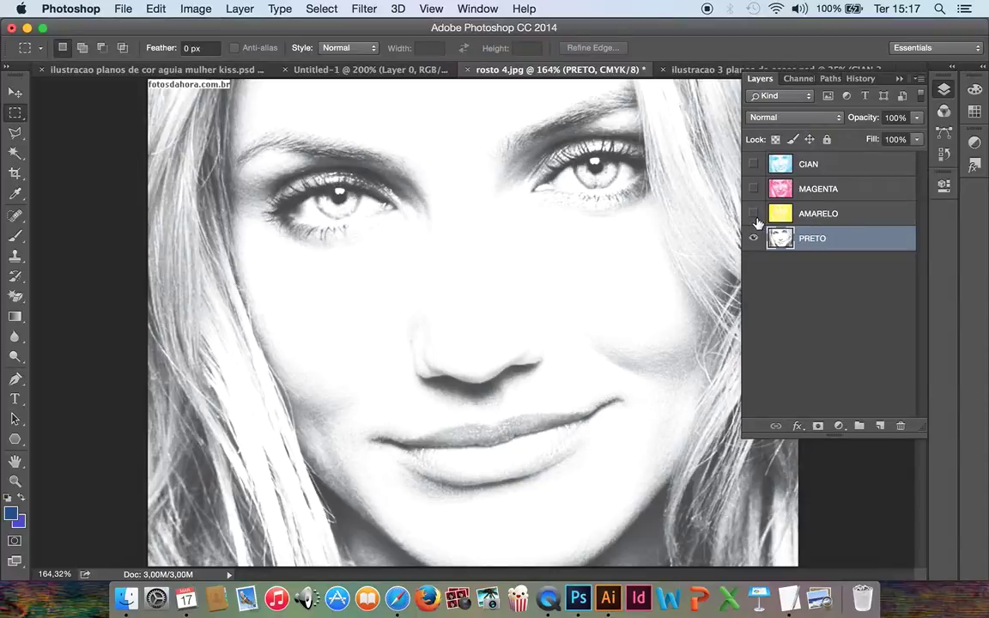
- Make the AMARELO, MAGENTA and CIAN layers visible again
click(754, 213)
click(754, 189)
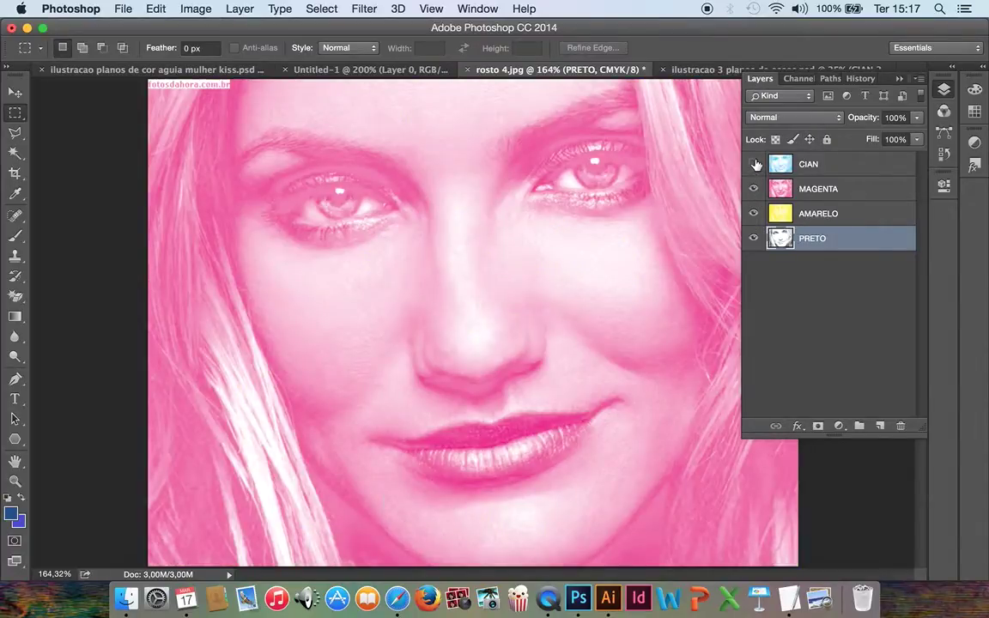
click(753, 163)
- Set the blend mode of the CIAN, MAGENTA and AMARELO layers to Multiply
click(825, 165)
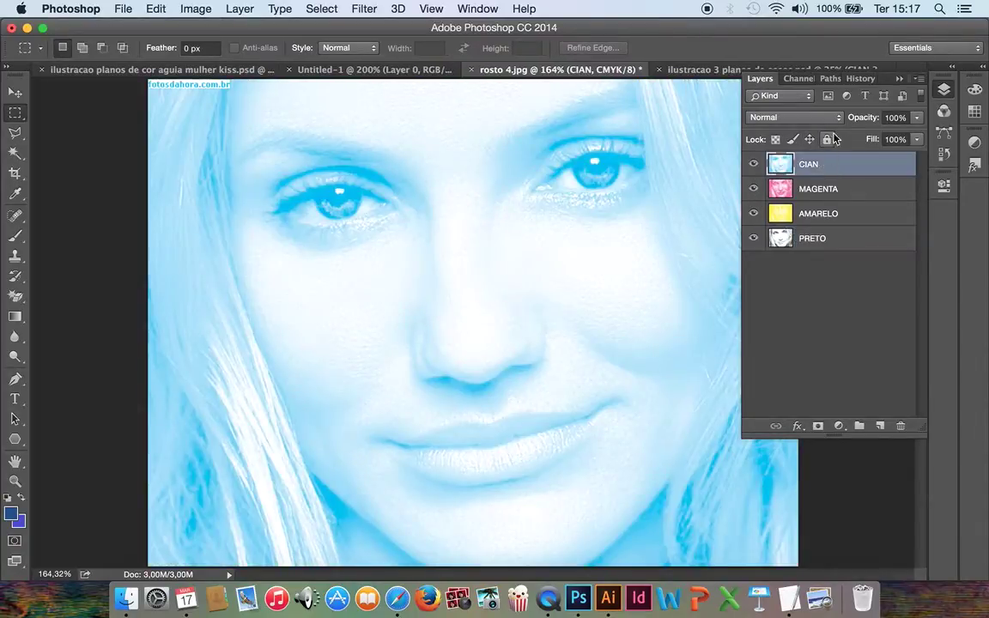
click(834, 120)
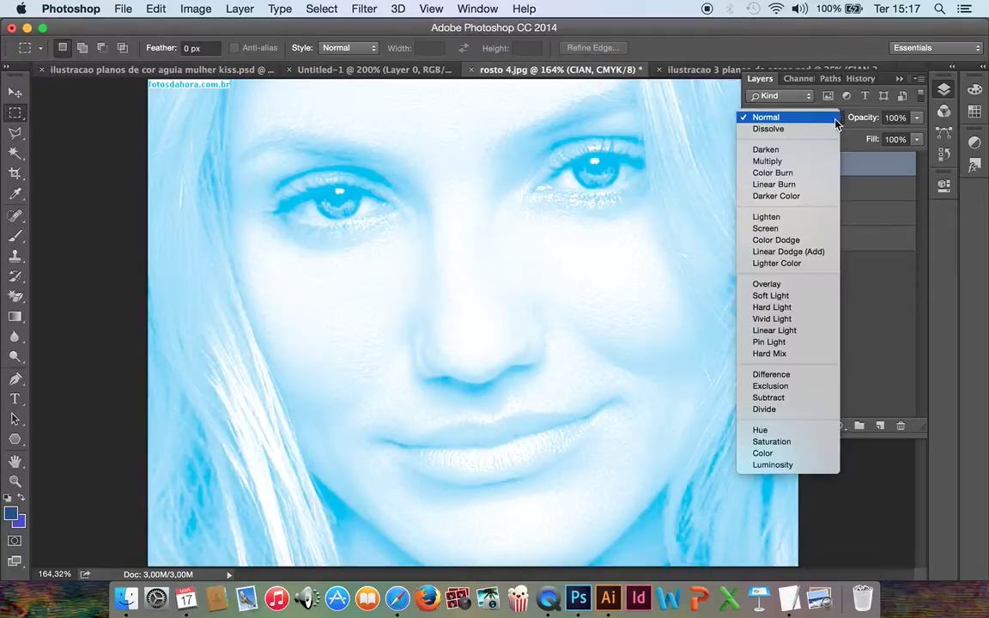
click(812, 162)
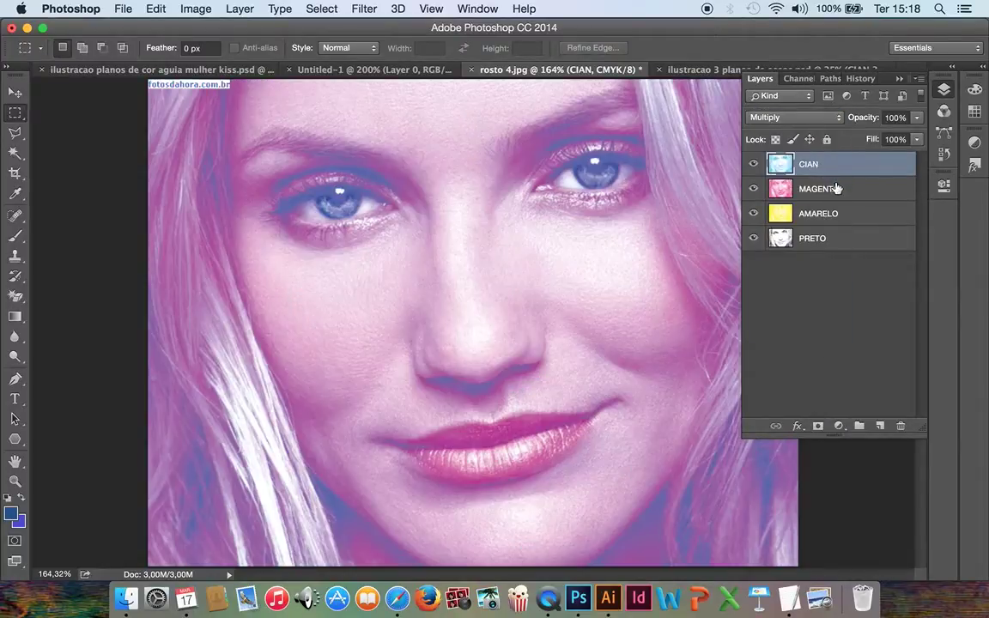
click(836, 191)
click(835, 119)
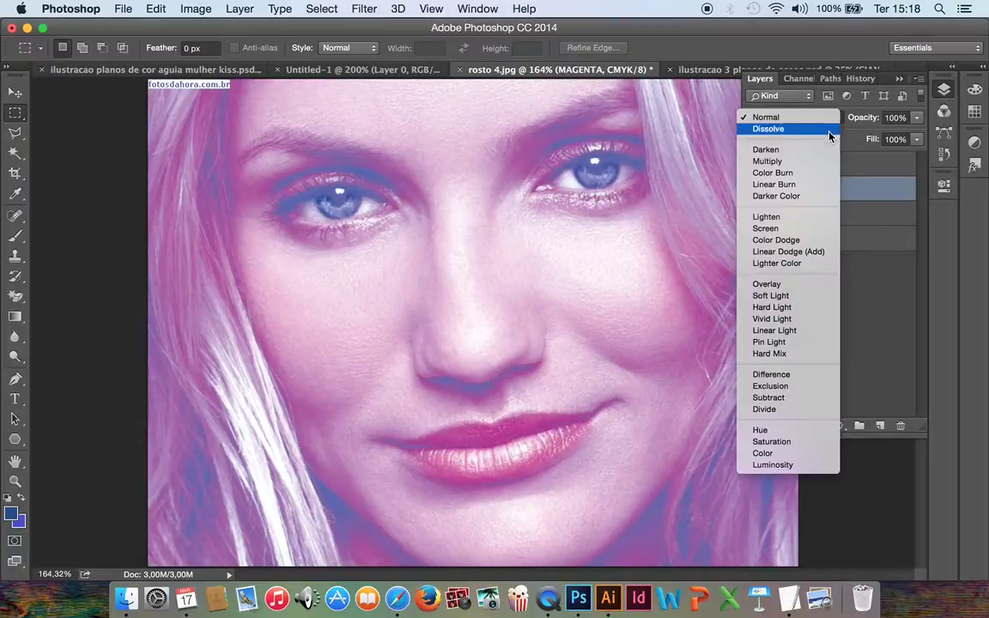
click(823, 163)
click(840, 212)
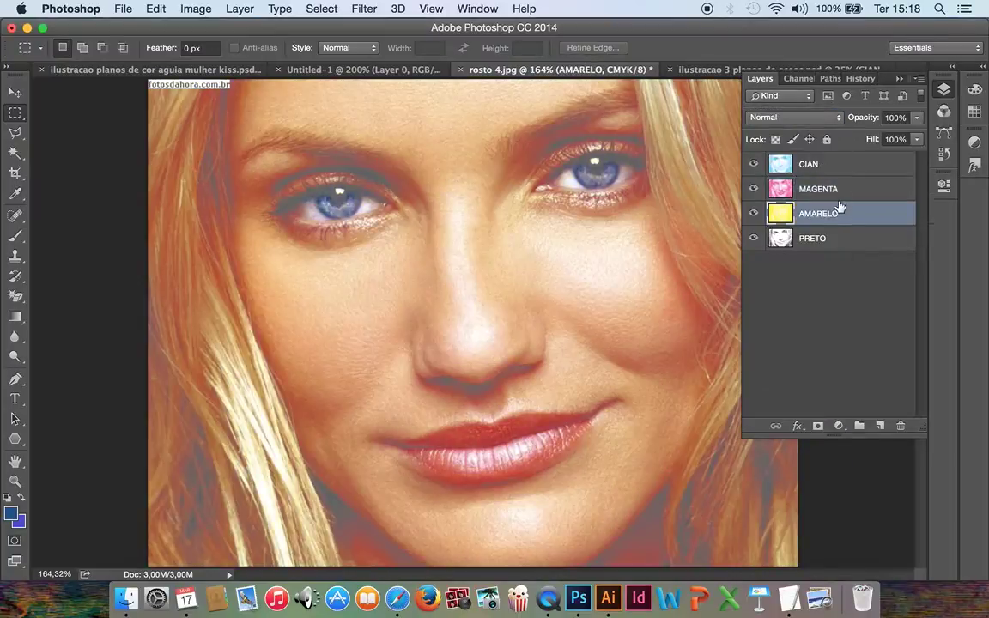
click(834, 117)
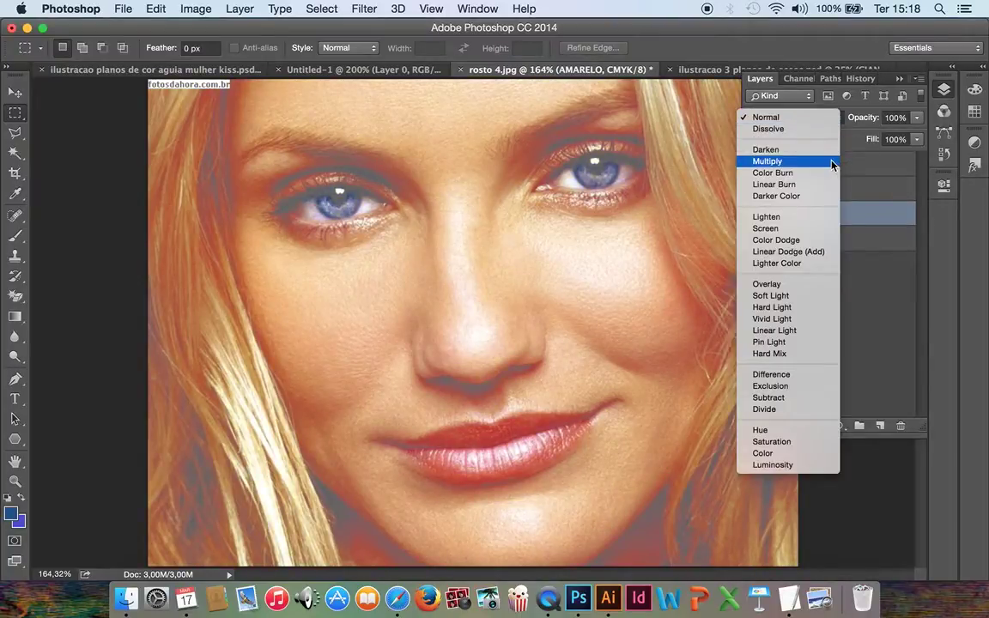
click(832, 161)
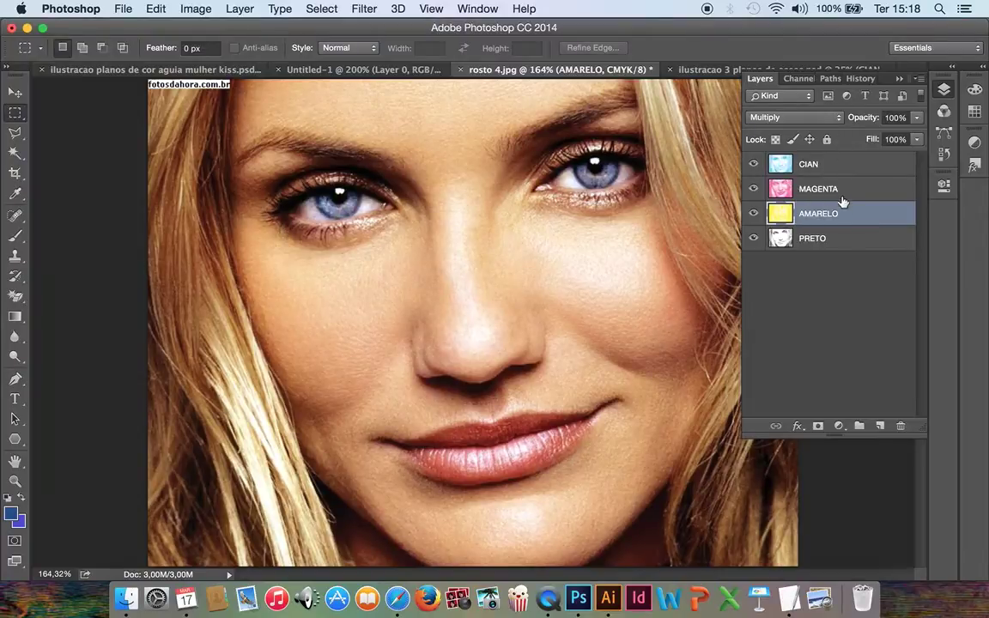
- Set the blend mode of the PRETO layer to Multiply
click(841, 236)
click(840, 117)
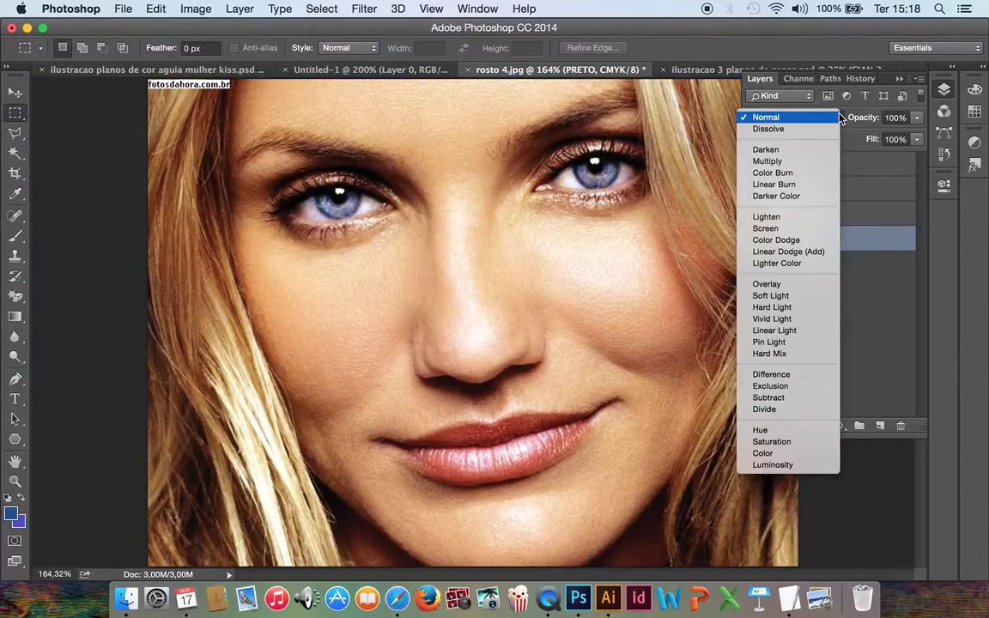
click(828, 163)
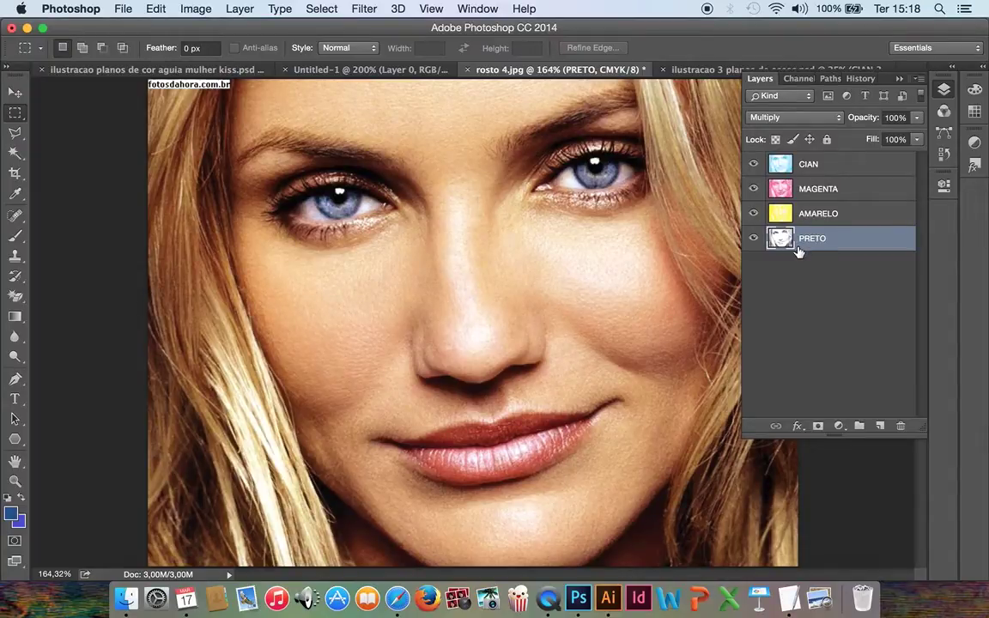
- Offset the CIAN layer to the right with the Move tool and the MAGENTA layer to the right and down
click(856, 165)
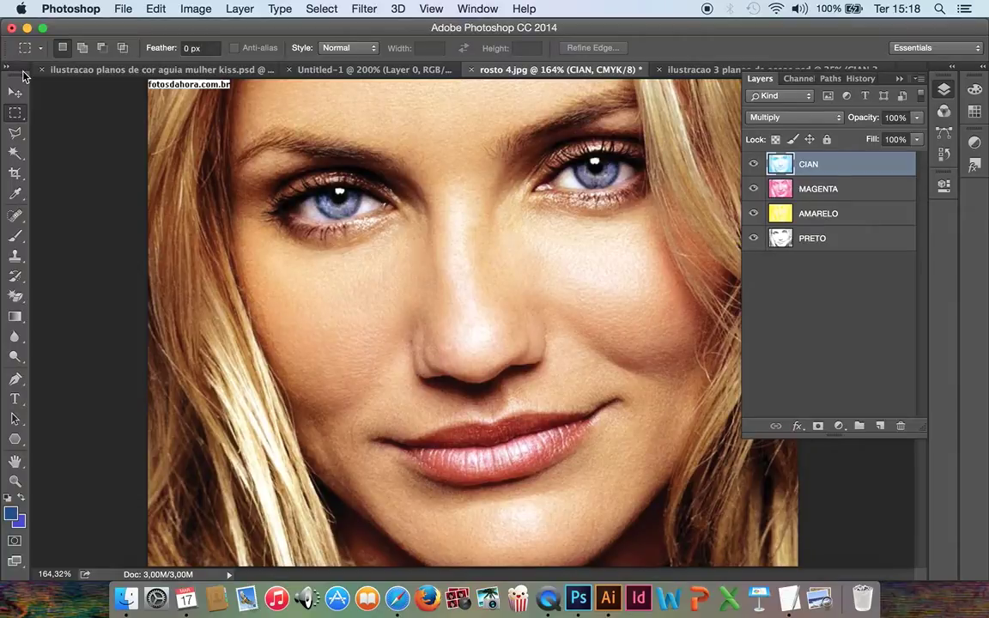
click(15, 92)
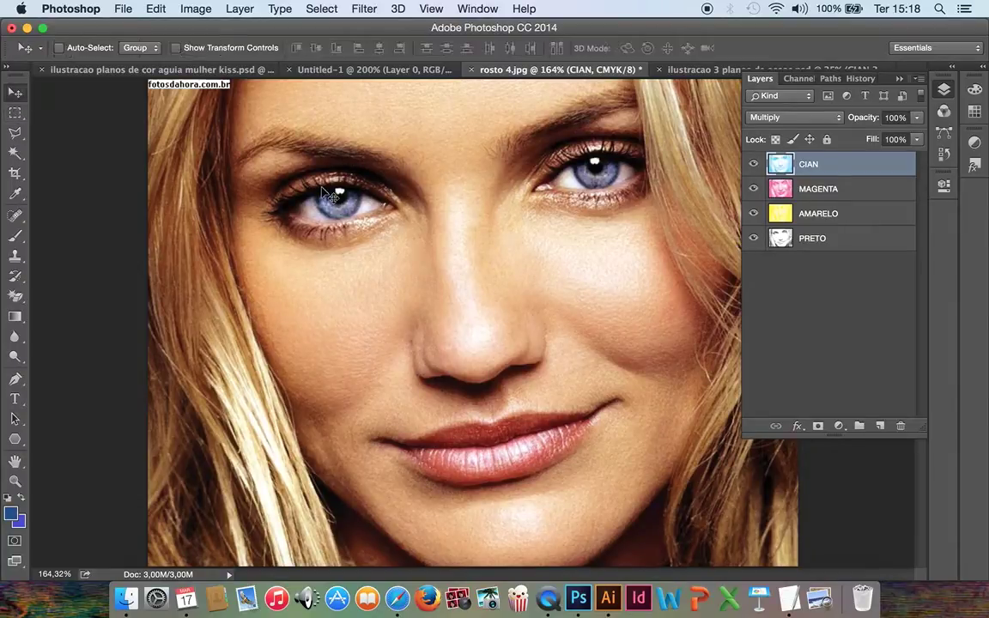
drag(324, 189, 371, 192)
click(818, 189)
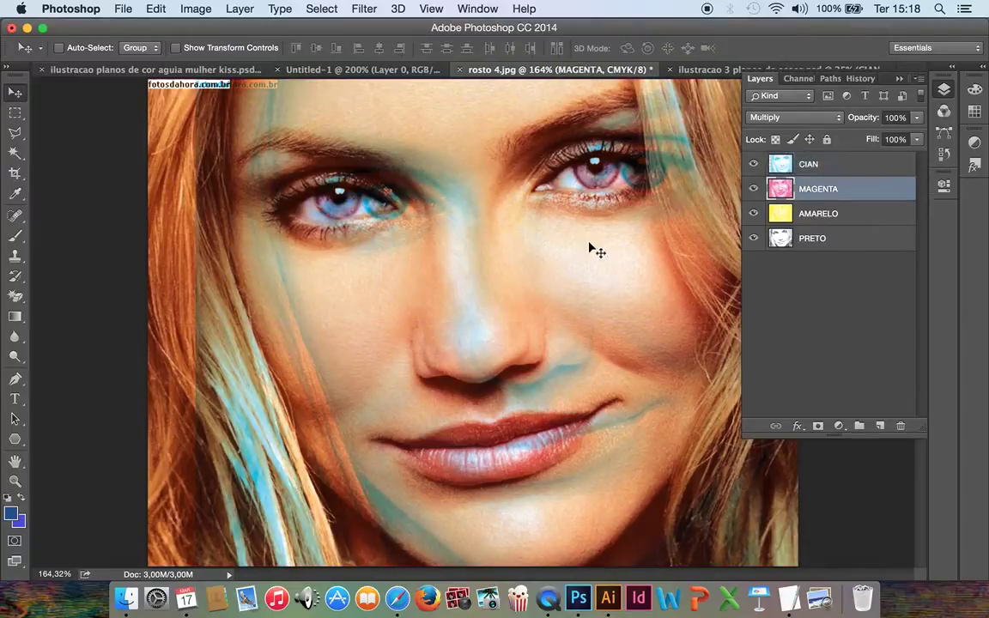
drag(231, 358, 314, 350)
drag(388, 331, 359, 396)
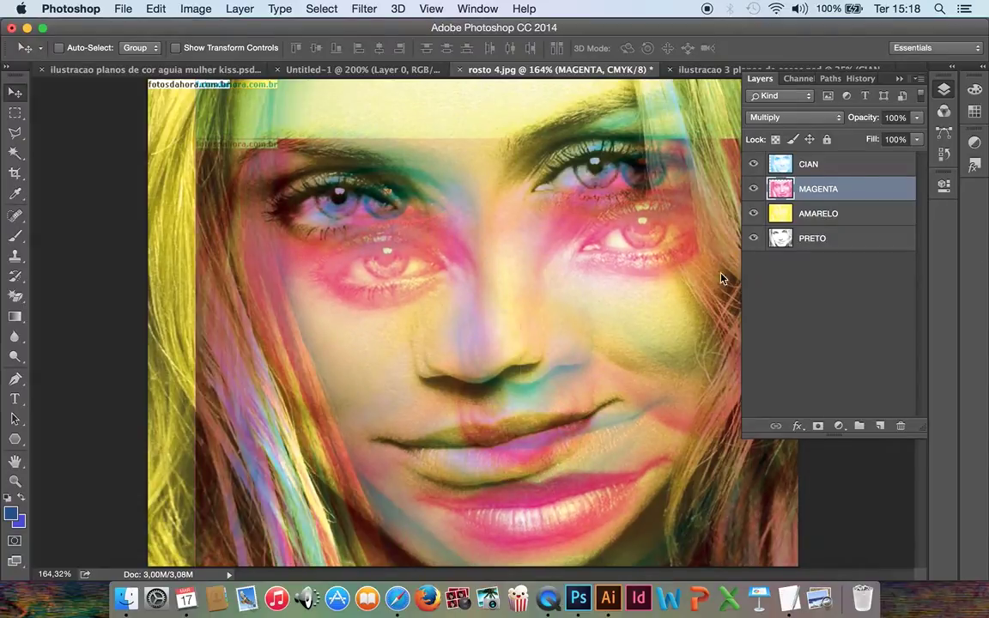
- Move the AMARELO layer to the right and the PRETO layer to the left so the faces overlap out of register
click(867, 216)
drag(448, 126, 559, 117)
click(845, 237)
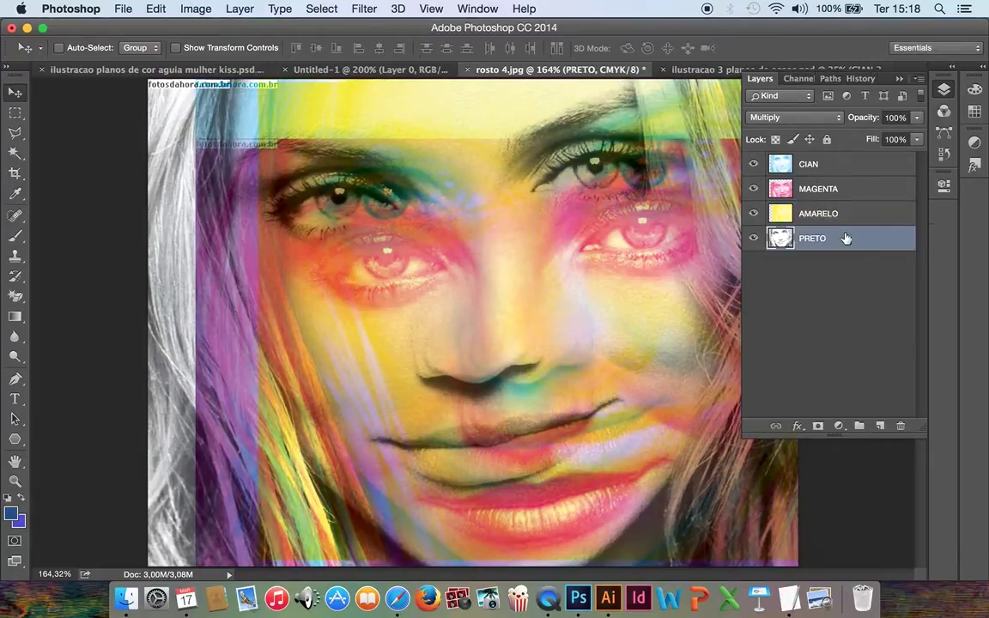
drag(183, 276, 84, 281)
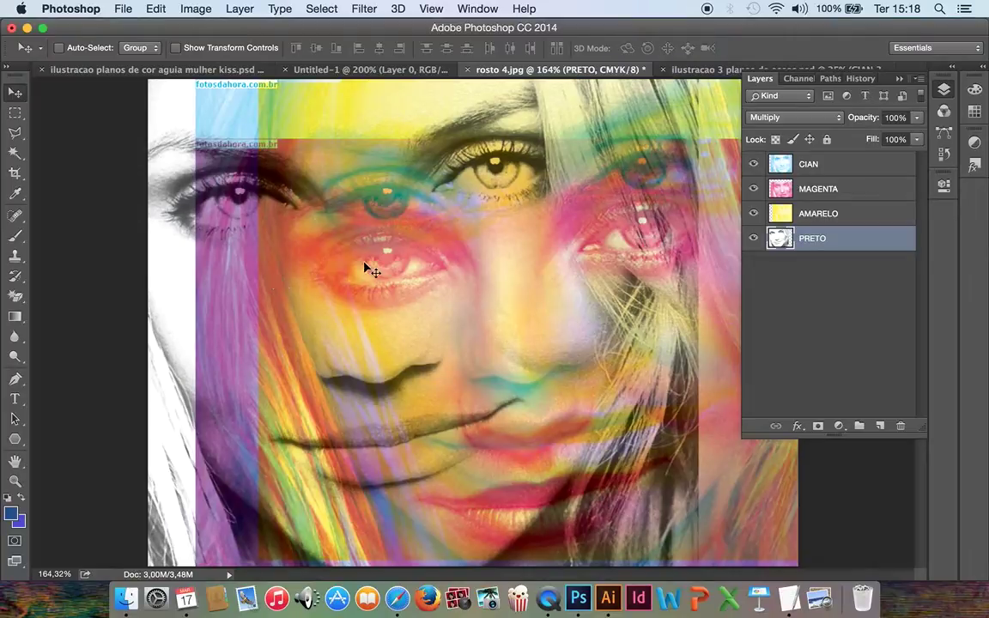
- Compare the composite with and without the PRETO layer, and with and without the MAGENTA layer
click(753, 239)
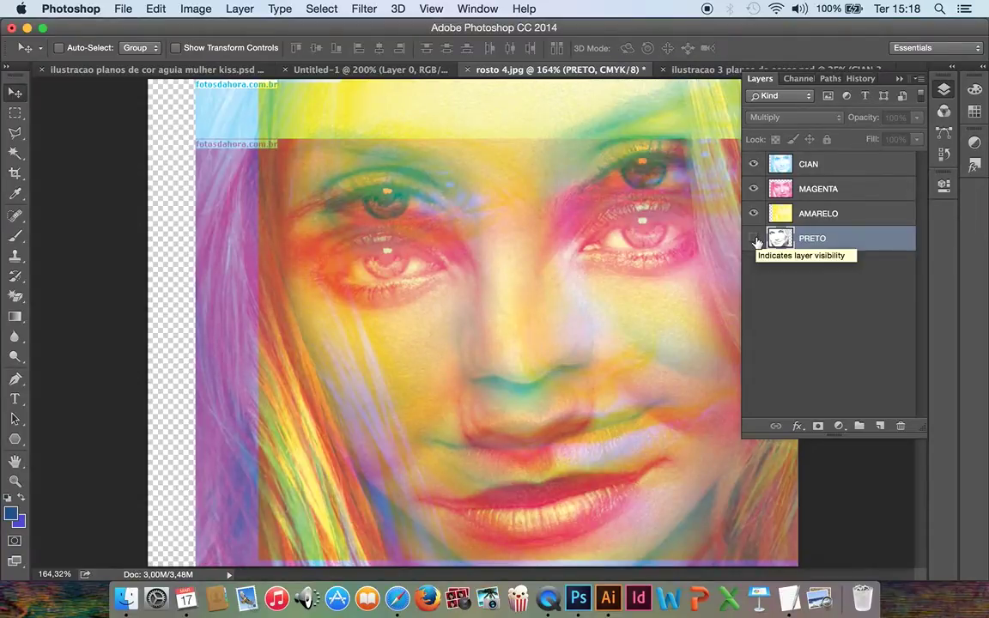
click(755, 240)
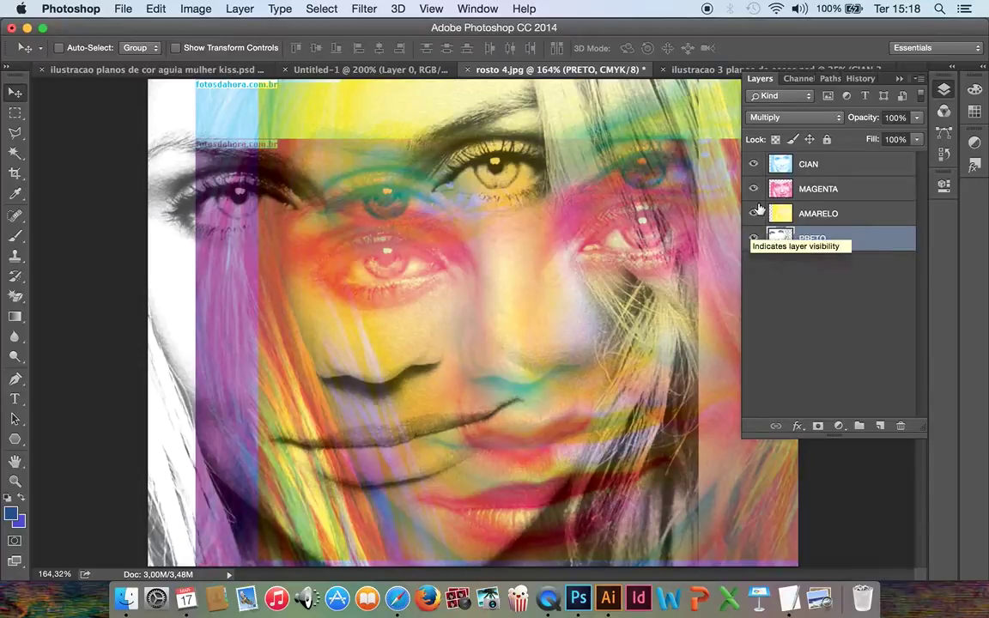
click(755, 190)
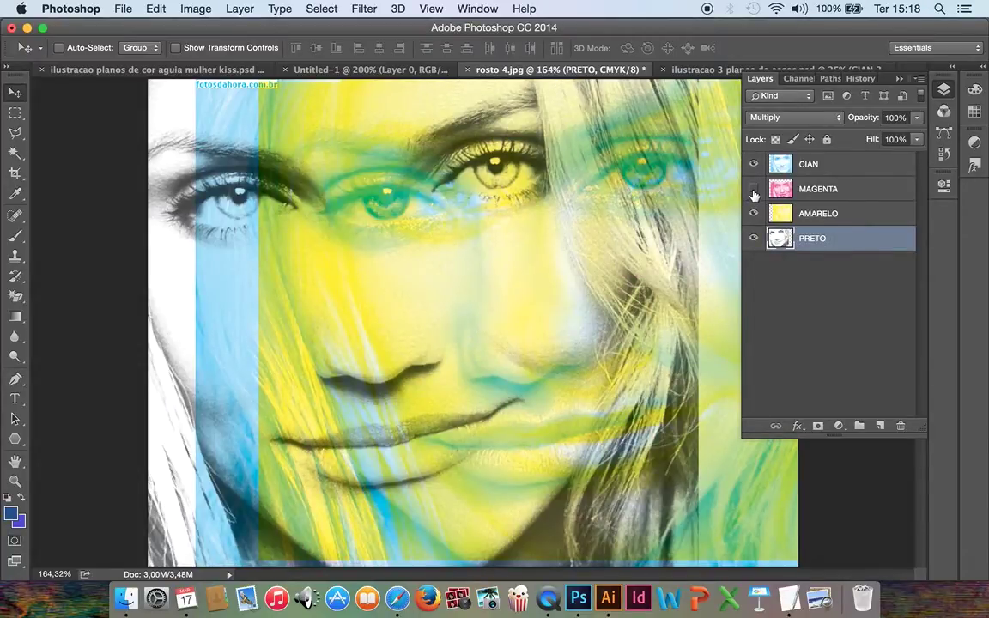
click(754, 192)
- Hide the AMARELO and PRETO layers and shift the MAGENTA face to the left of the CIAN face
click(753, 216)
click(754, 240)
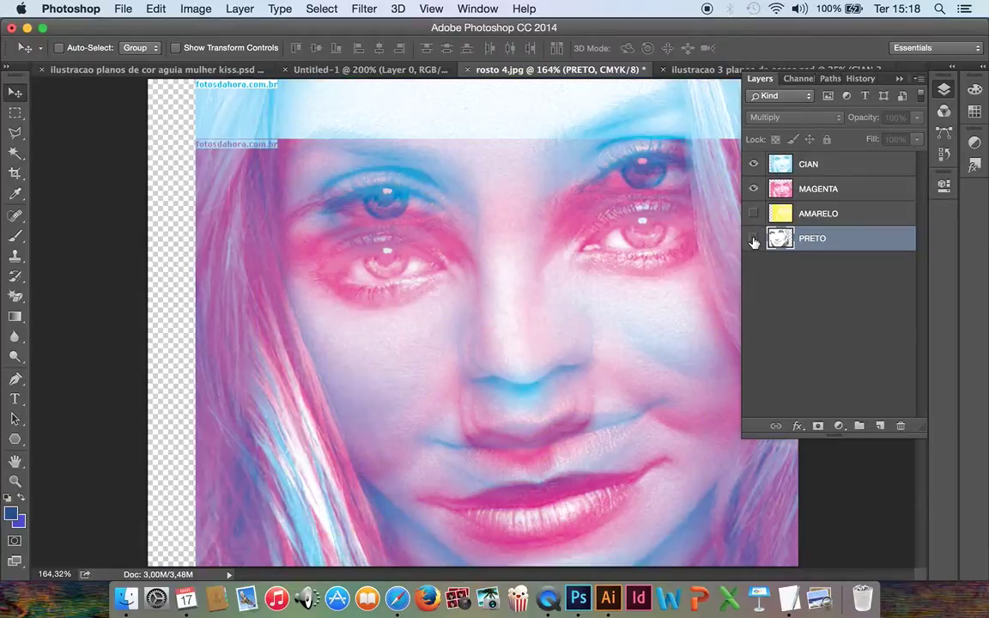
drag(530, 347, 465, 347)
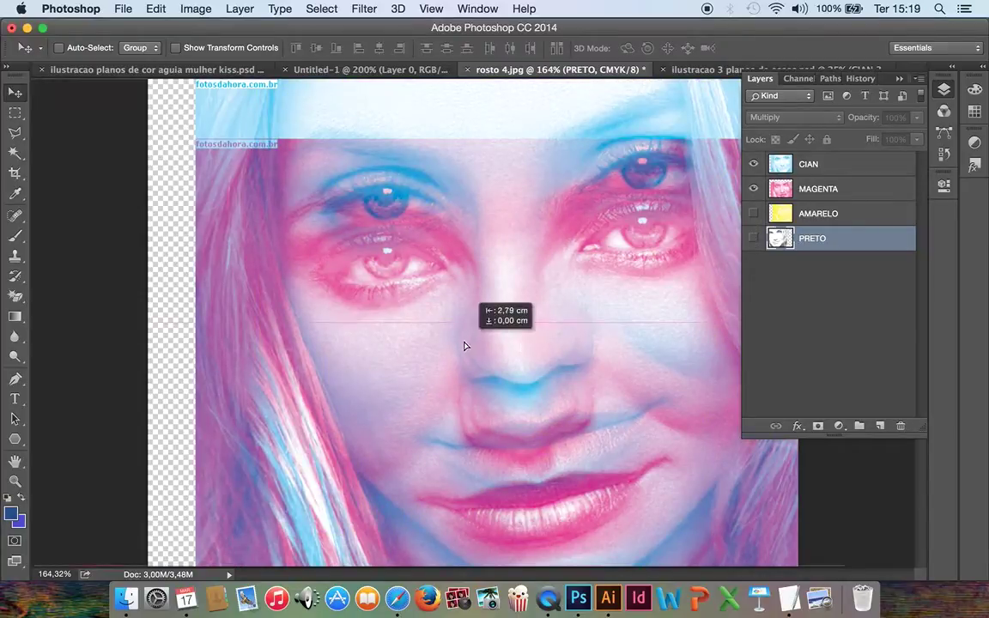
click(878, 187)
drag(554, 353, 506, 353)
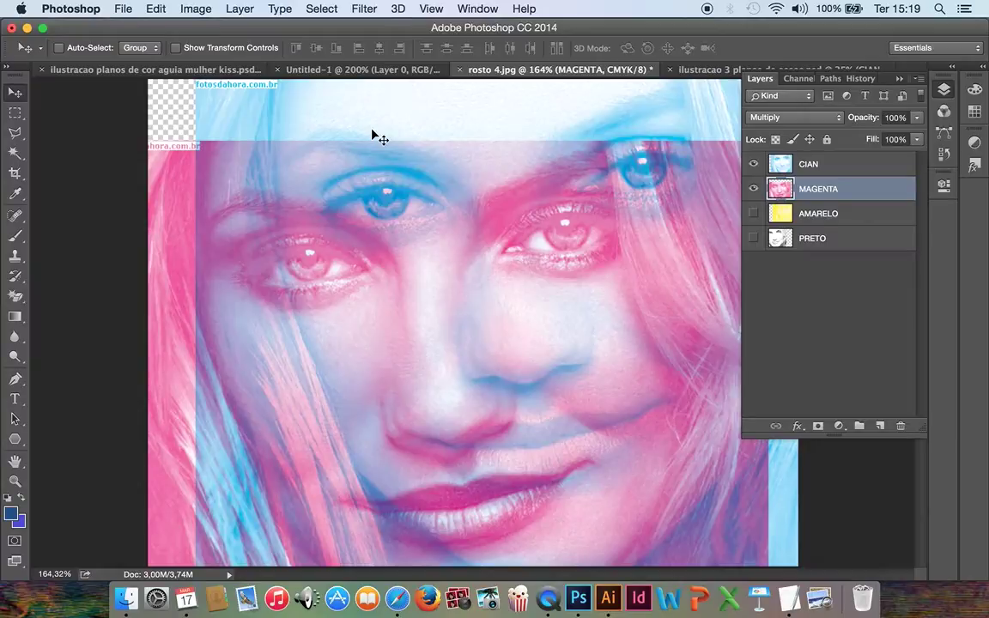
- Open the recent file paisagem.jpg, copy the whole image and paste it into rosto 4.jpg
click(125, 10)
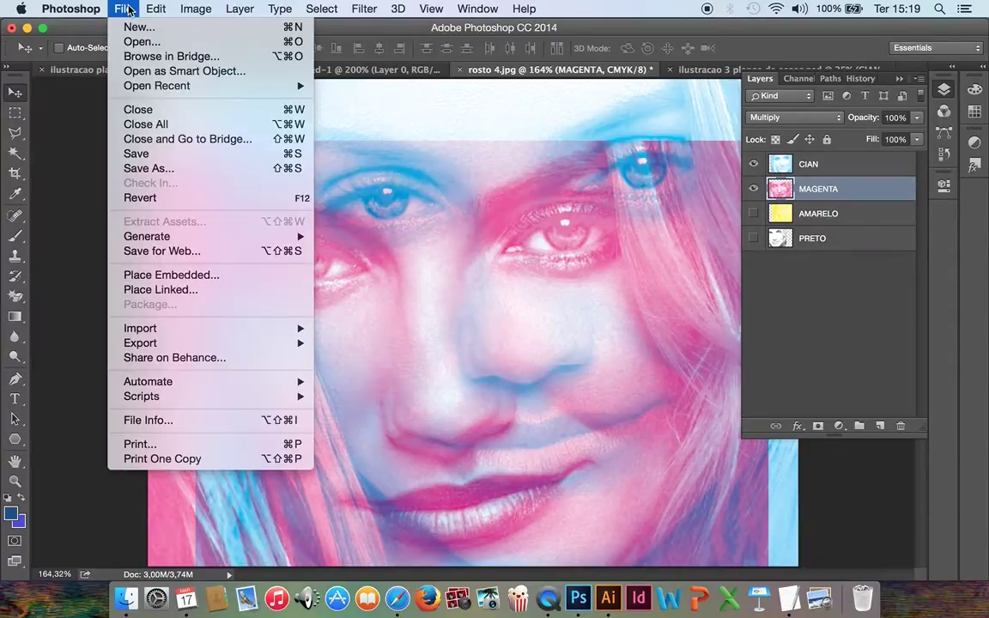
mouse_move(138, 83)
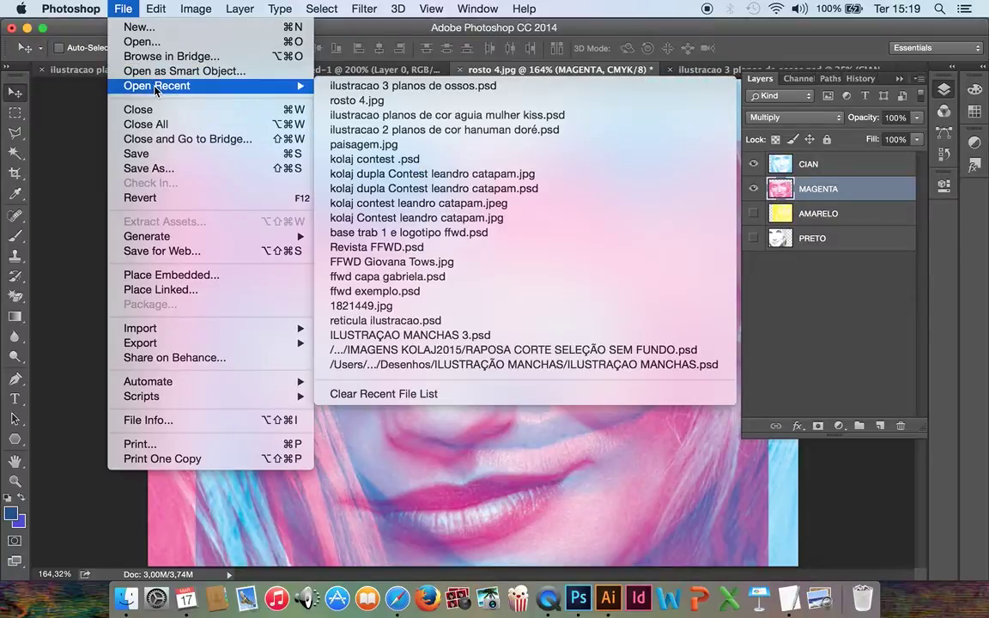
click(390, 145)
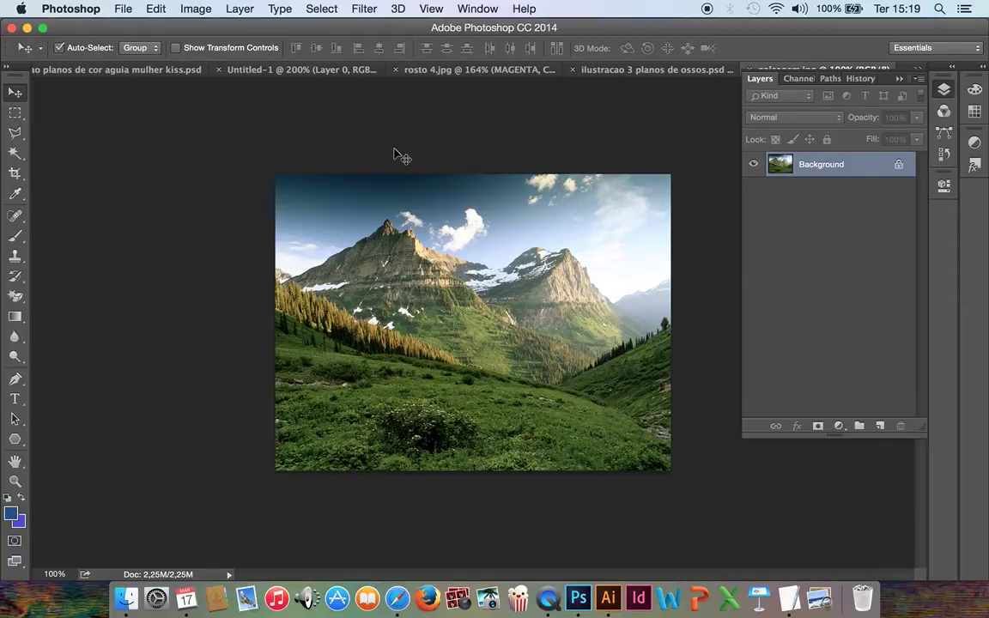
key(super+a)
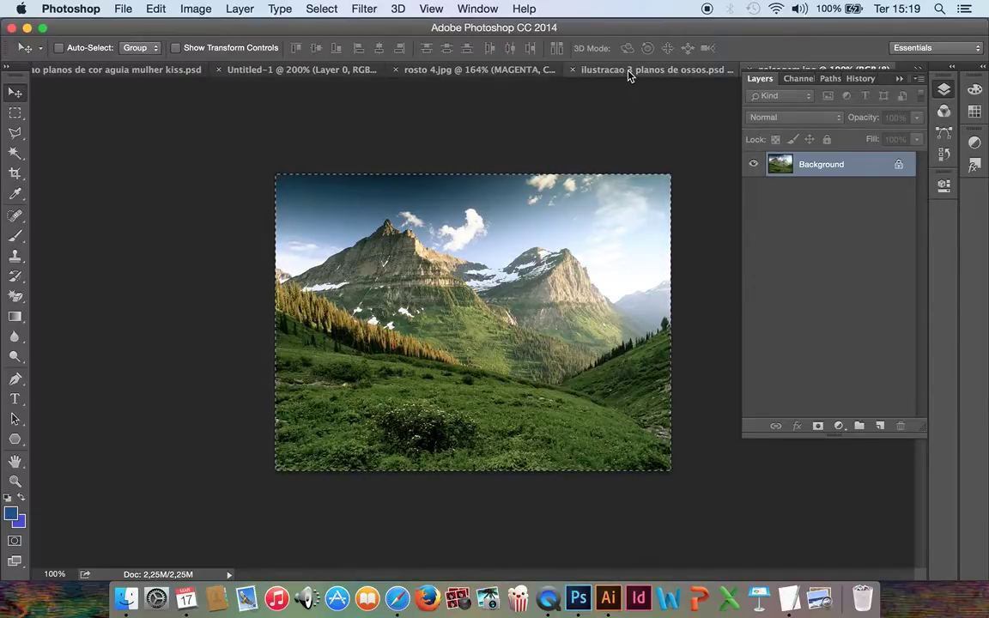
click(465, 77)
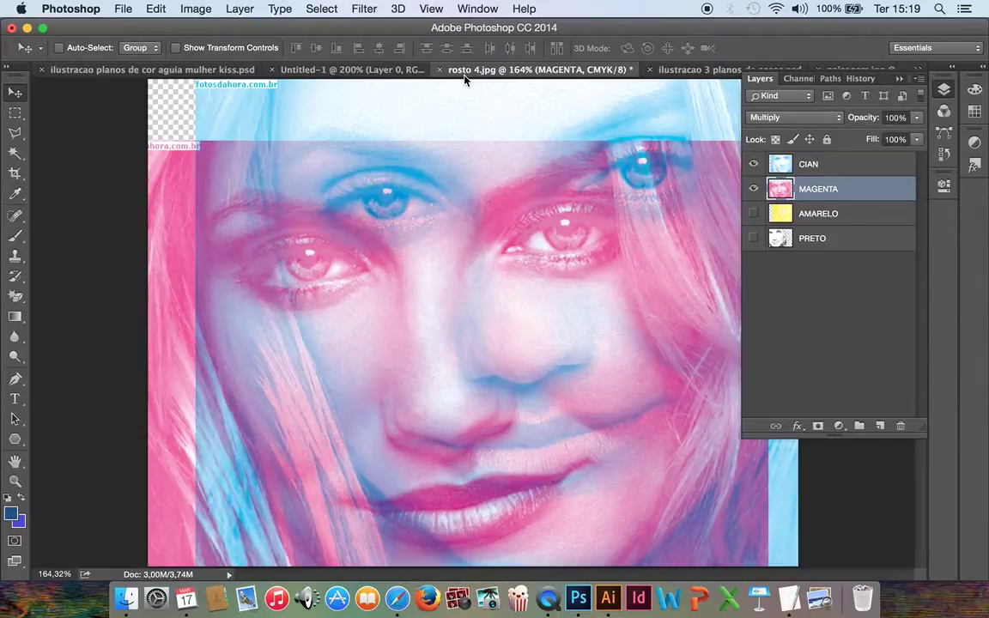
key(super+v)
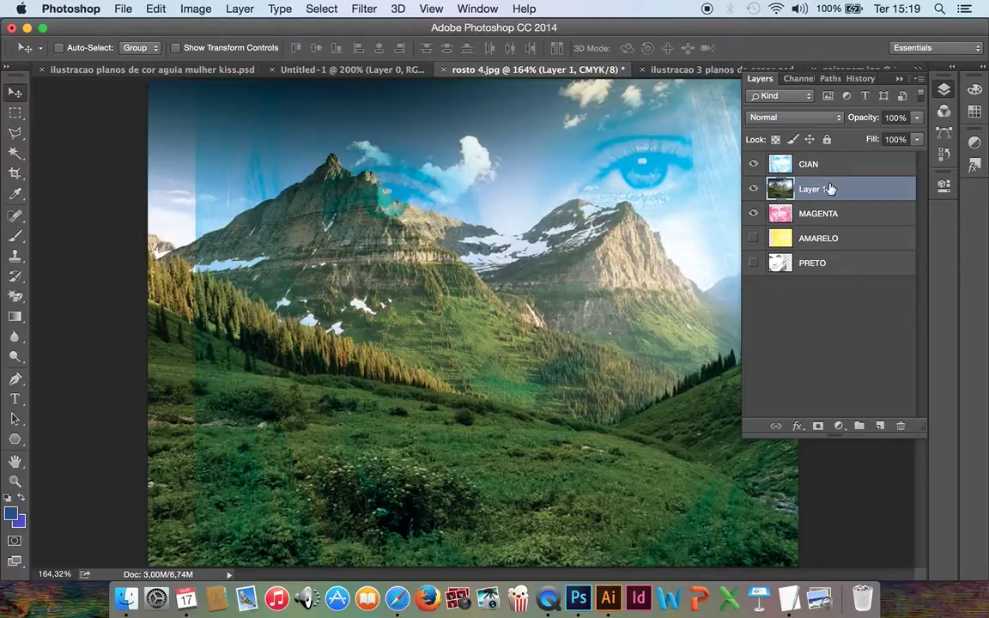
- Move the pasted landscape layer above CIAN and duplicate it three times
drag(828, 189, 834, 155)
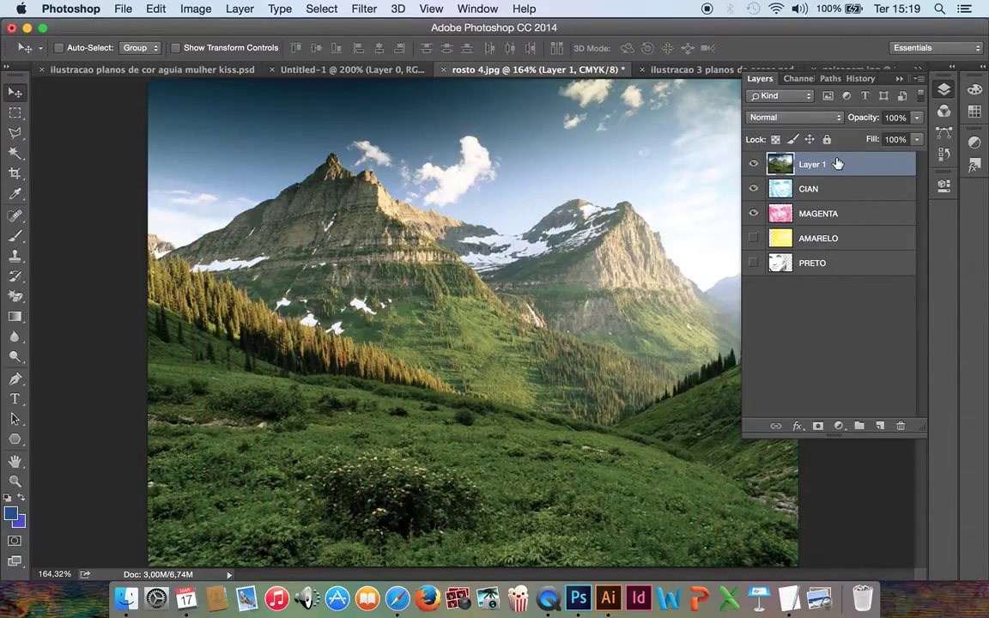
drag(837, 163, 845, 236)
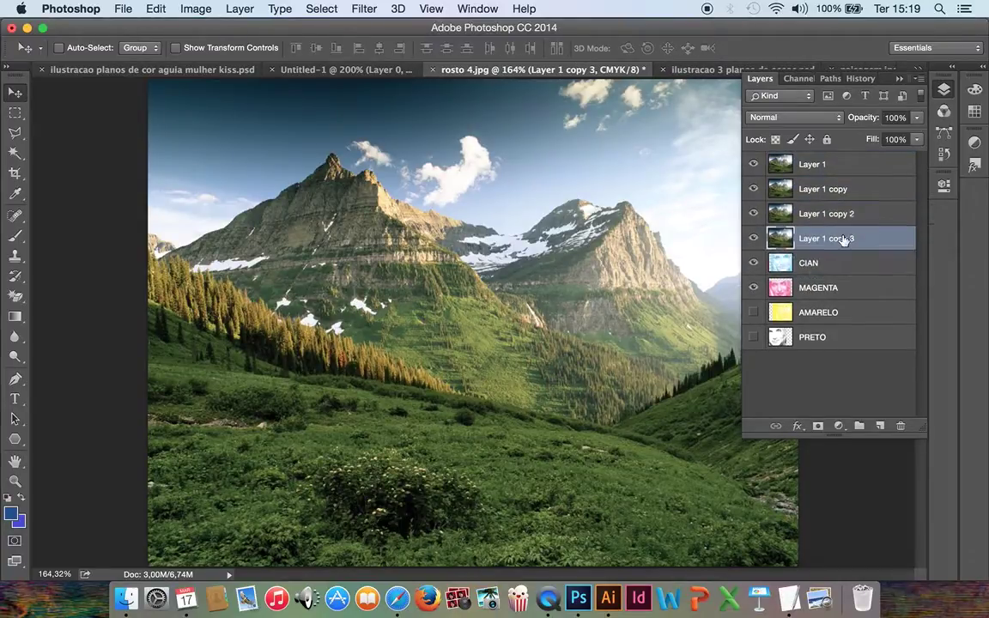
- Rename the four landscape layers, from top to bottom, as CIAN, MAGENTA, AMARELO and PRETO
double_click(812, 164)
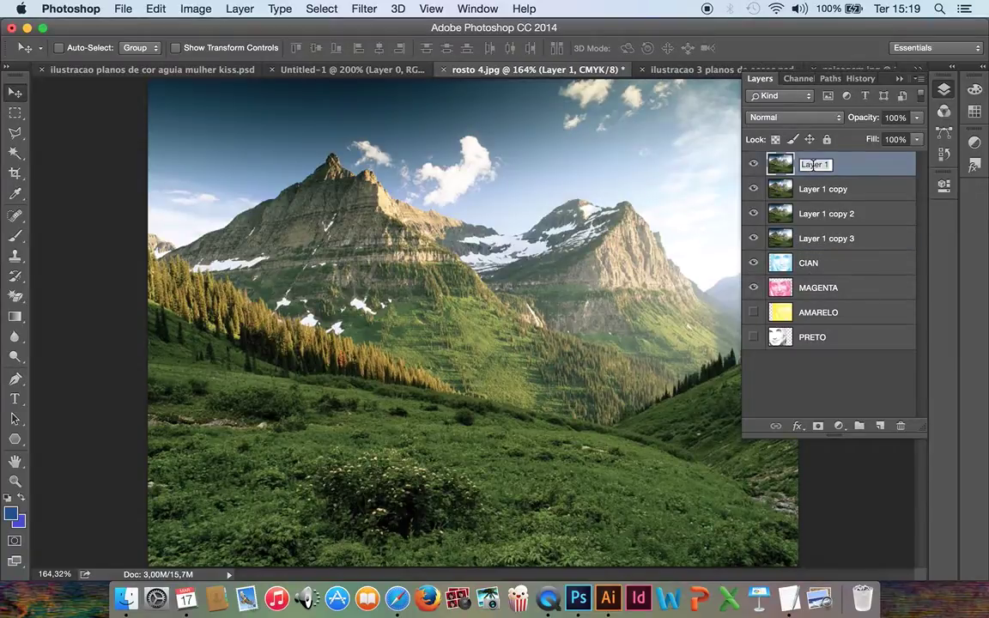
text(CIAN)
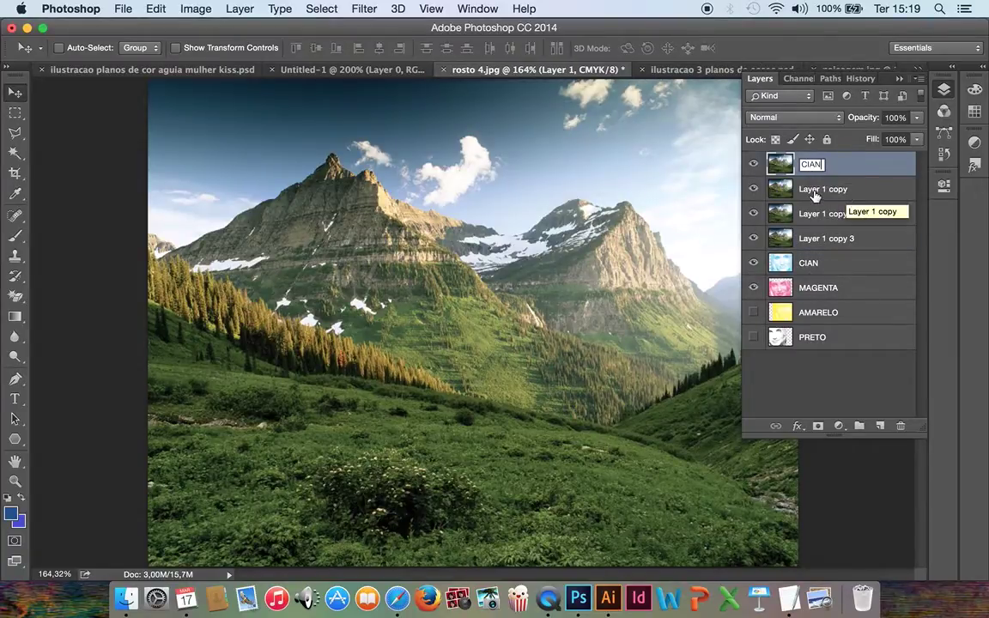
double_click(815, 190)
text(MAGENTA)
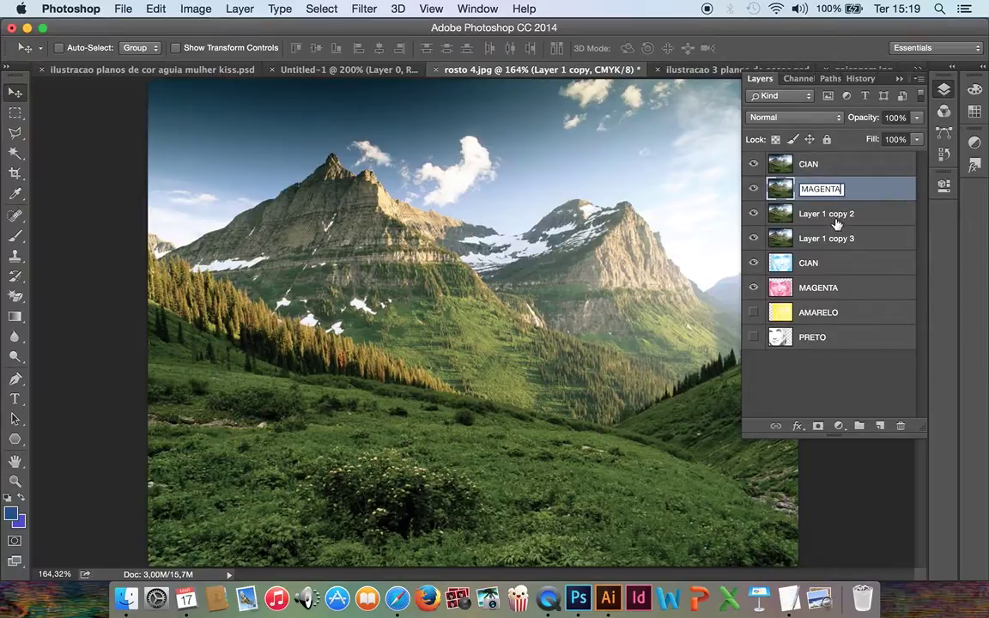
double_click(834, 216)
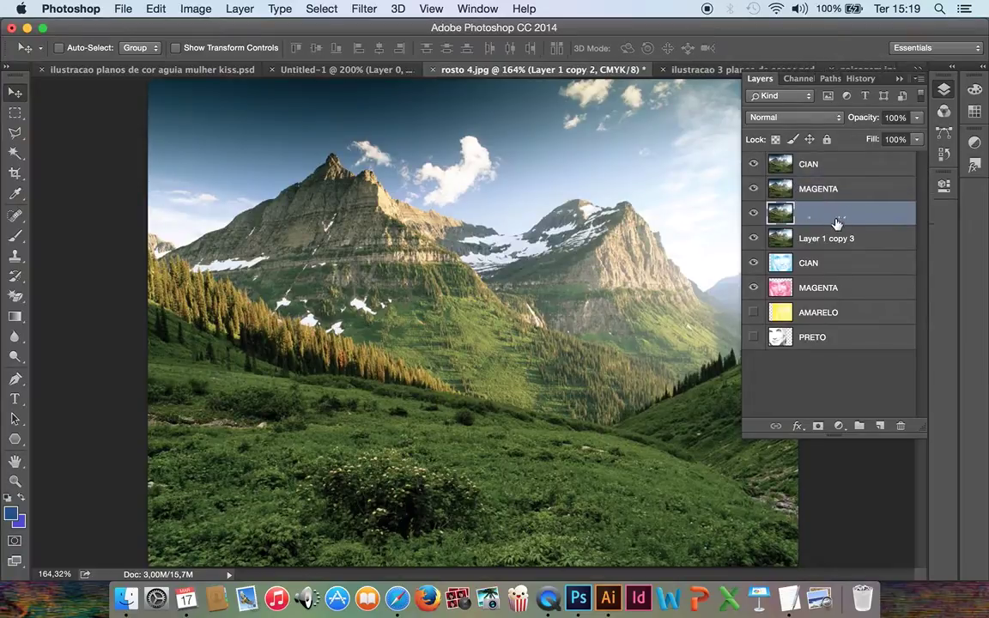
text(AMARELO)
double_click(837, 238)
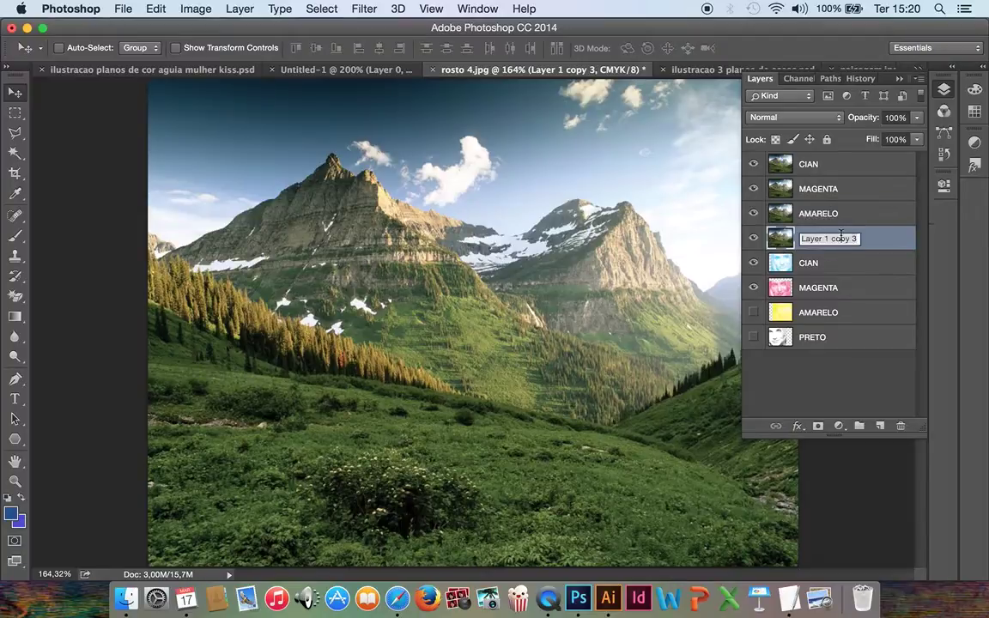
text(PRETO)
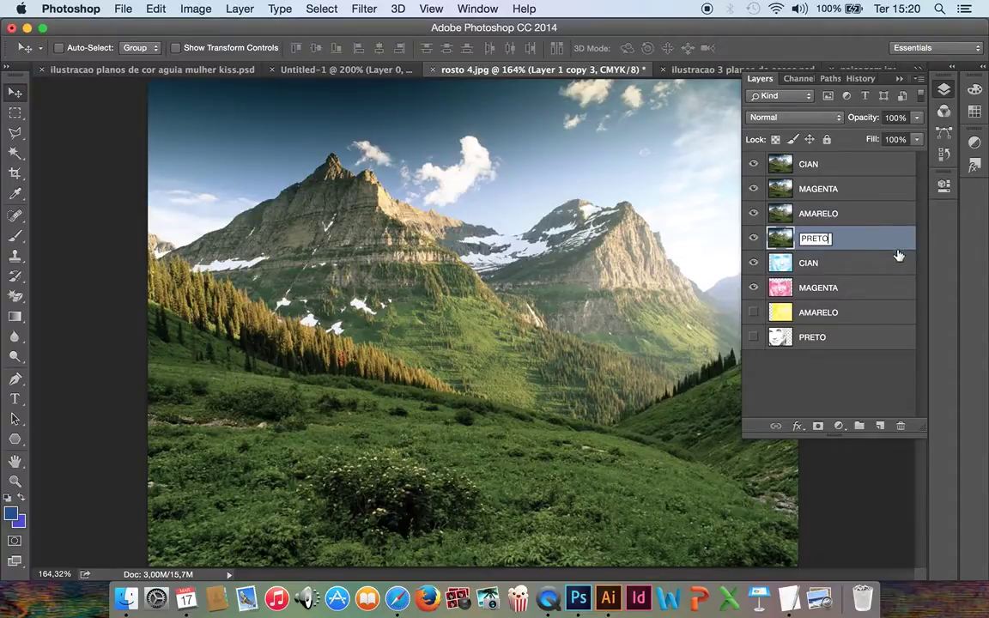
- Hide the CIAN and MAGENTA face layers and, in the Channel Mixer for the CIAN landscape, zero magenta in the Magenta output channel
click(753, 262)
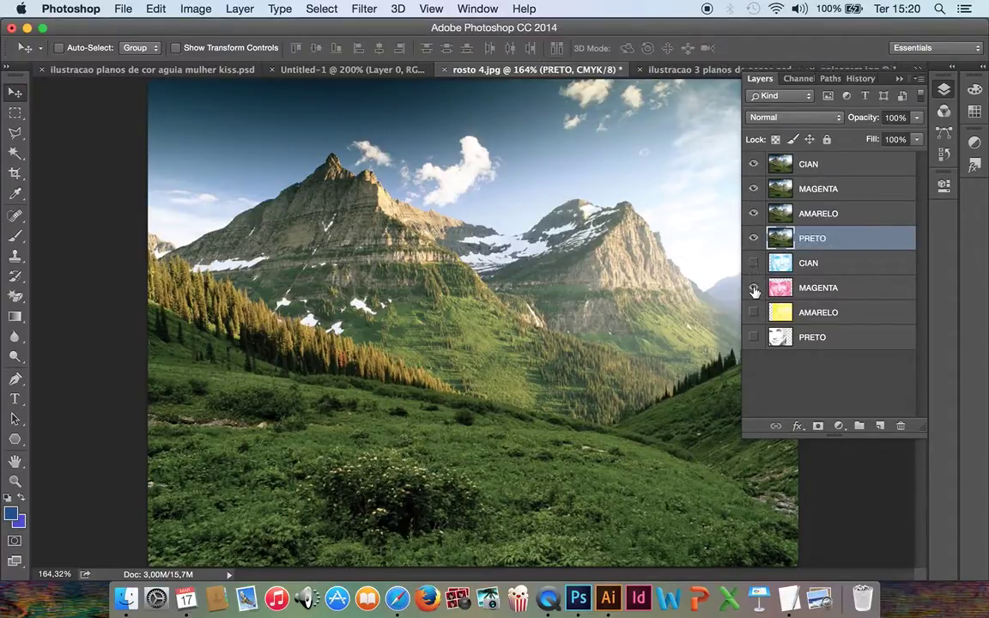
click(852, 162)
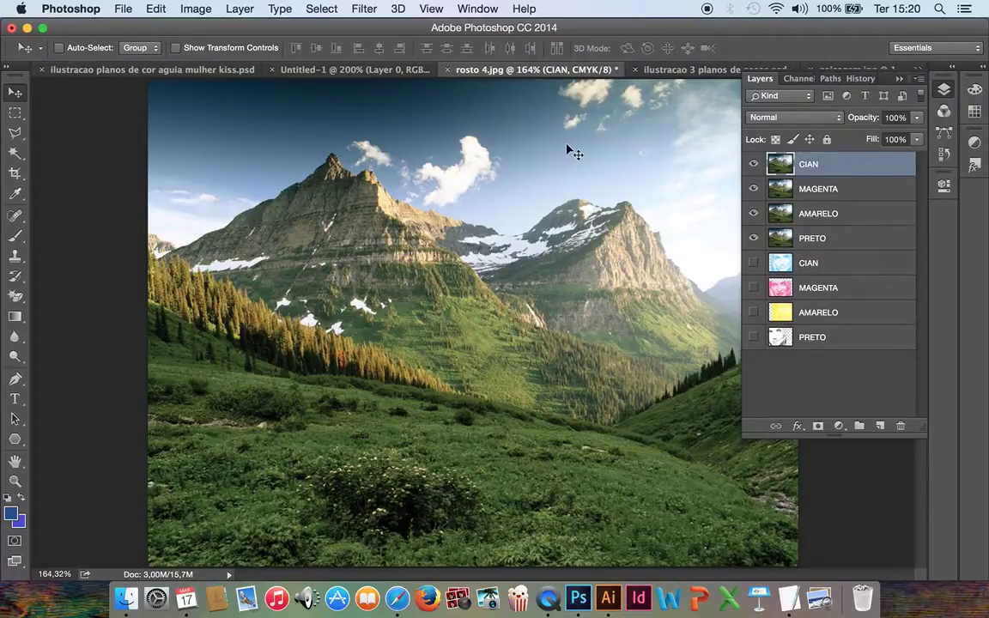
click(188, 9)
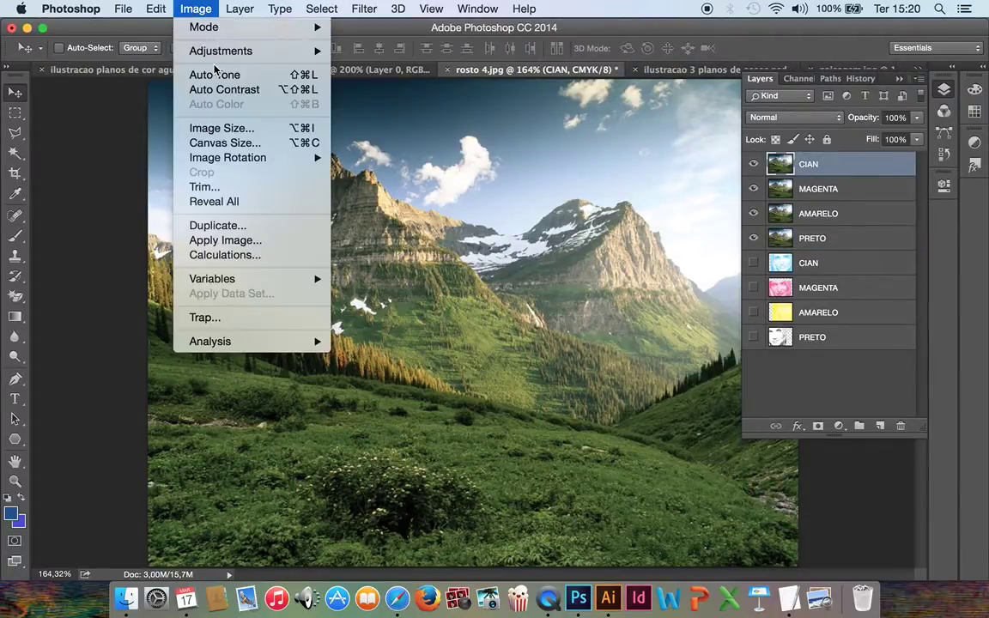
mouse_move(199, 52)
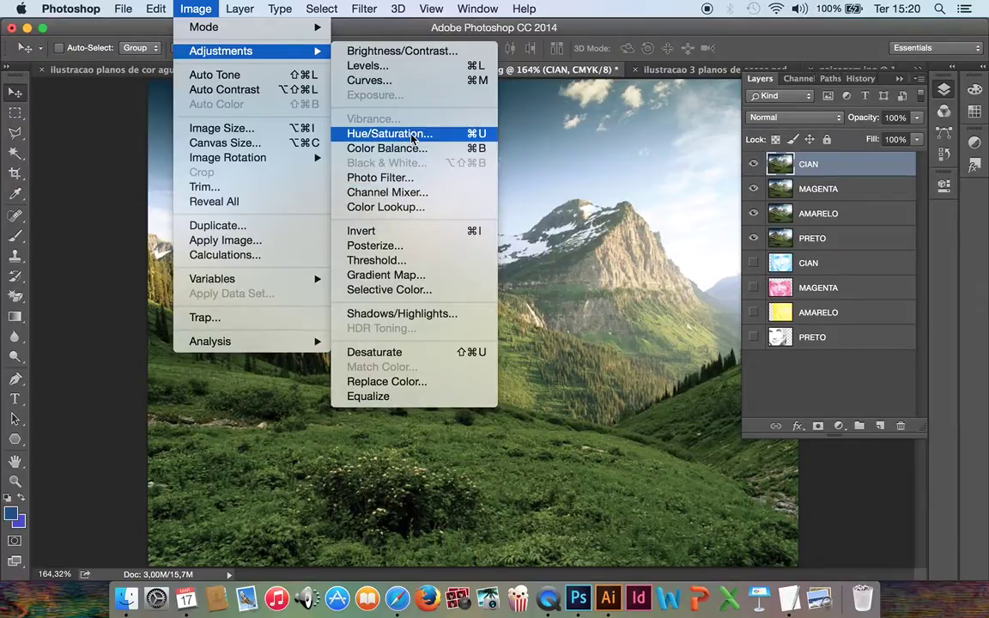
click(377, 190)
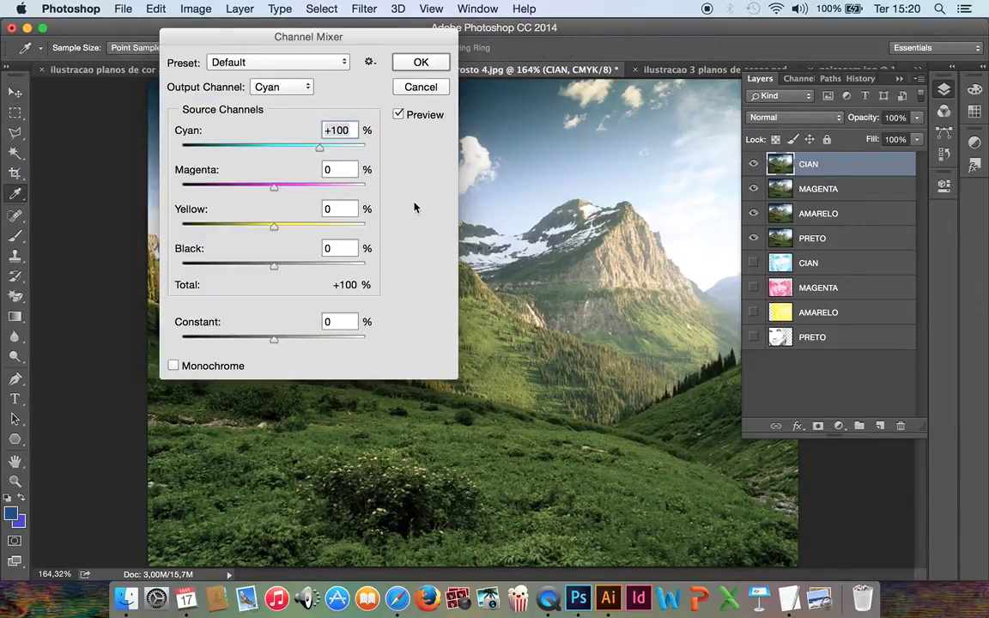
click(307, 87)
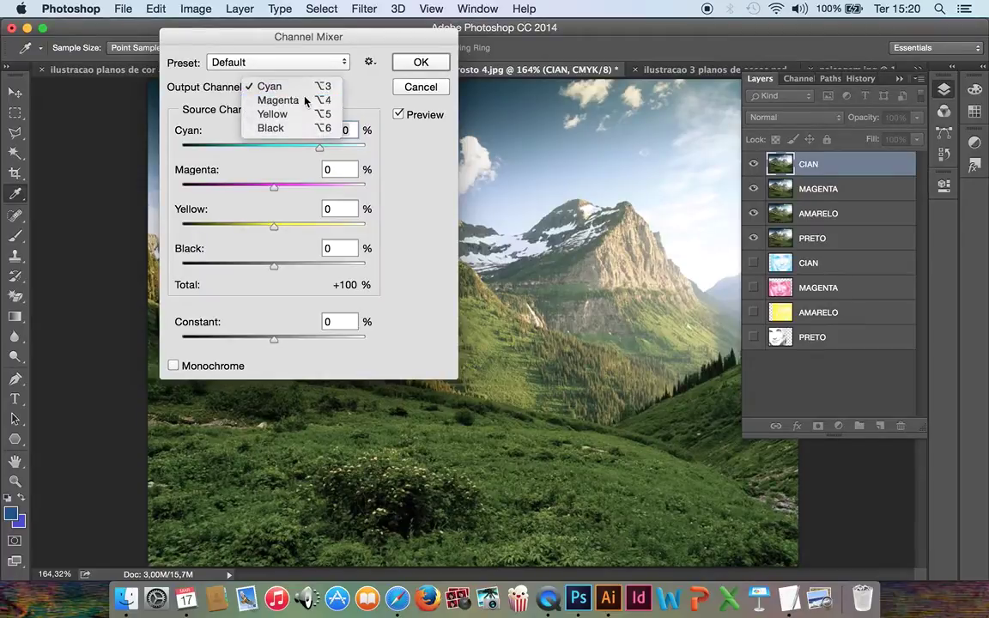
click(278, 100)
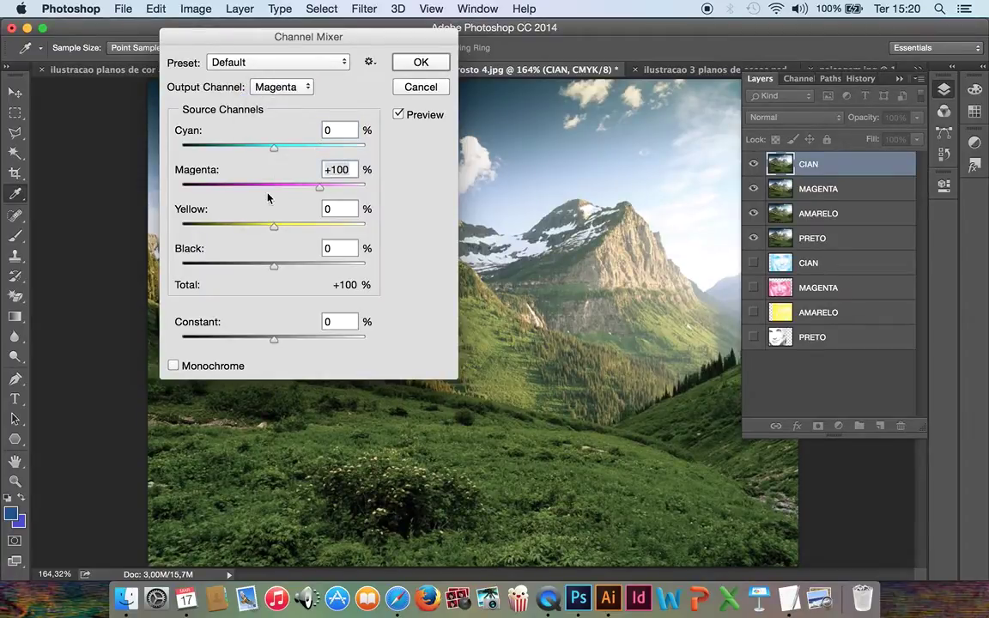
text(0)
- Set yellow to 0% in the Yellow output channel and black to 0% in the Black output channel, and apply the mix
click(306, 87)
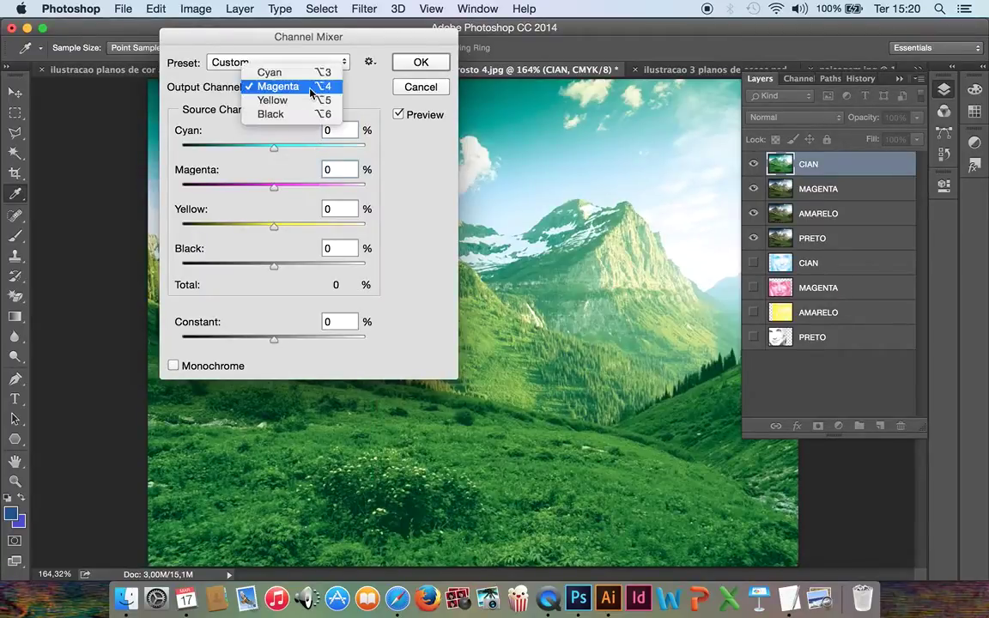
click(310, 102)
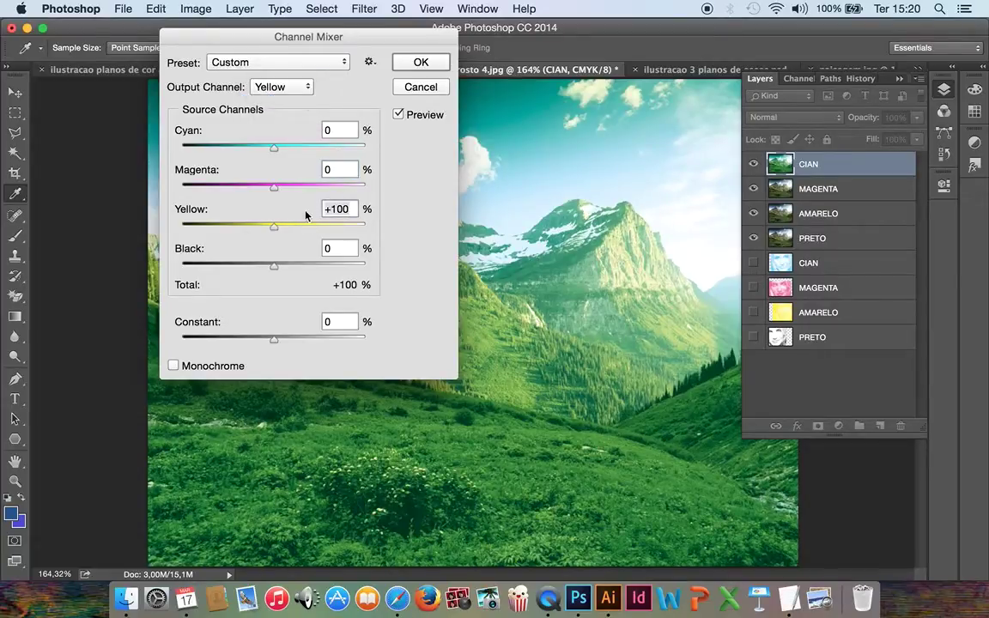
text(0)
click(306, 86)
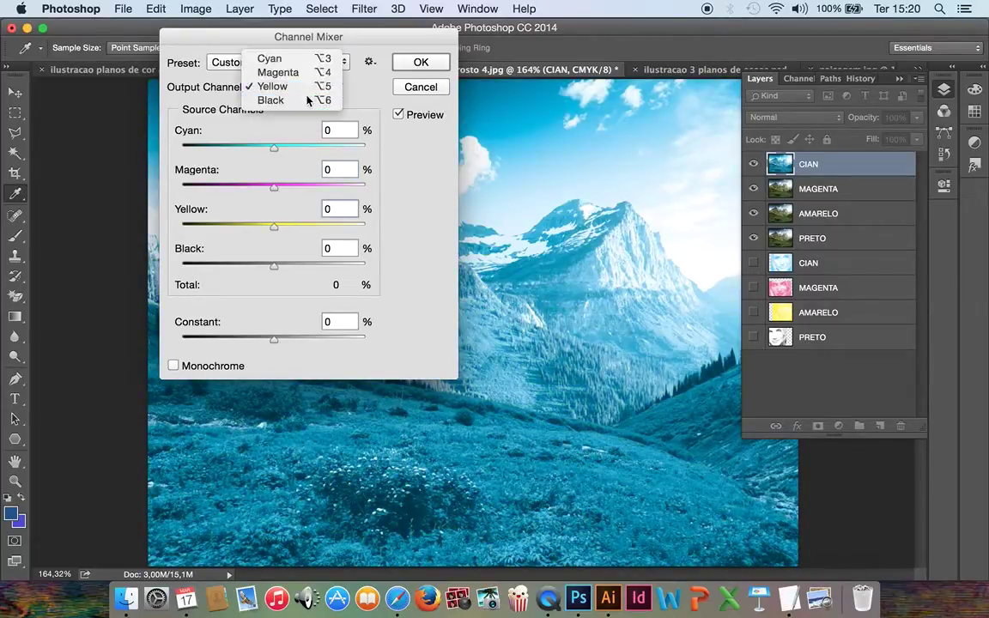
click(308, 100)
drag(354, 248, 309, 249)
text(0)
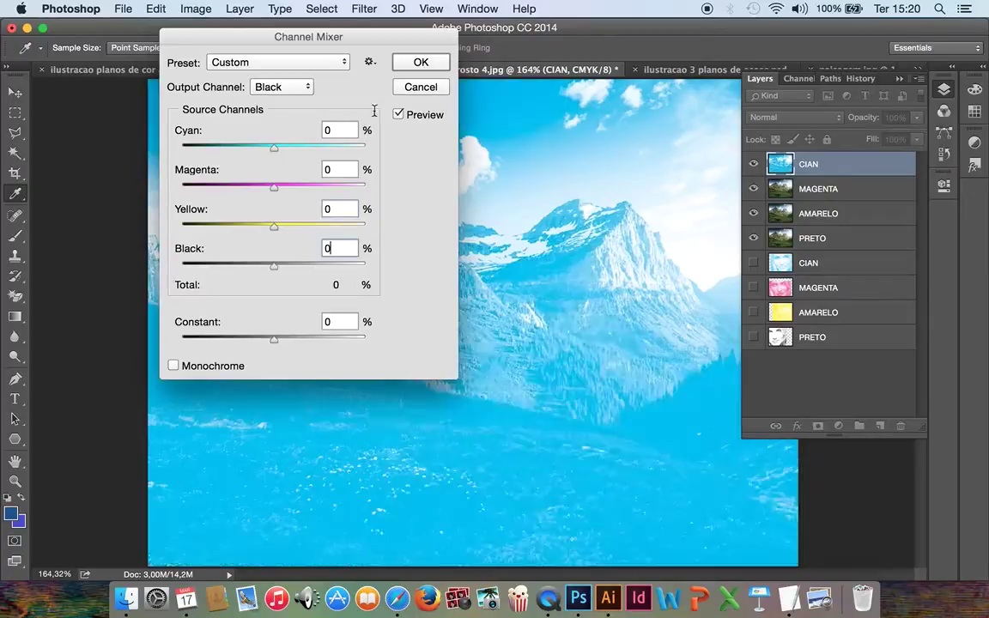
click(411, 65)
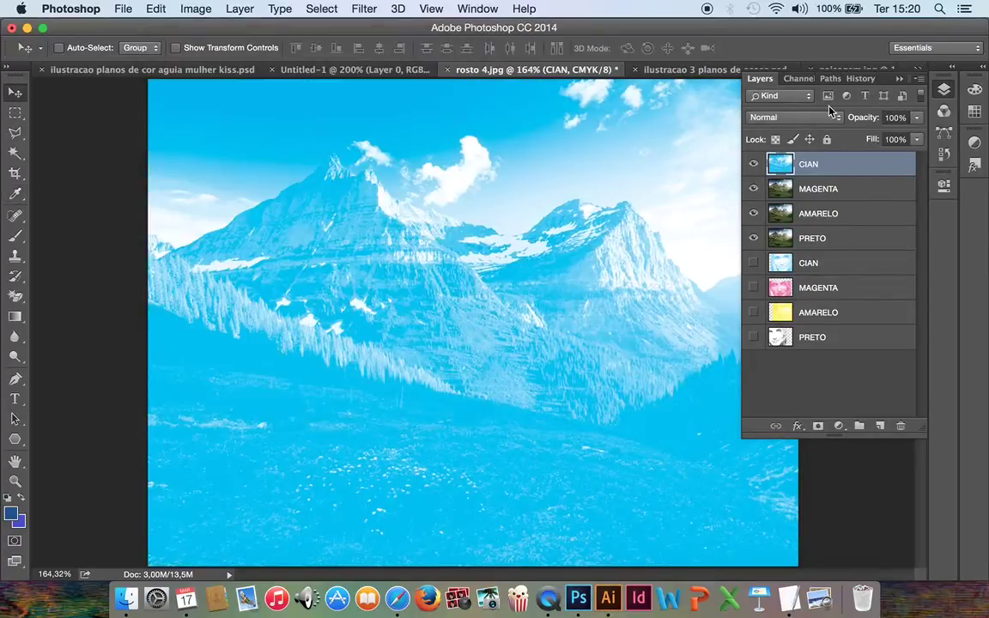
- Blend the CIAN landscape layer with Multiply and leave only it and the MAGENTA face layer visible
click(832, 117)
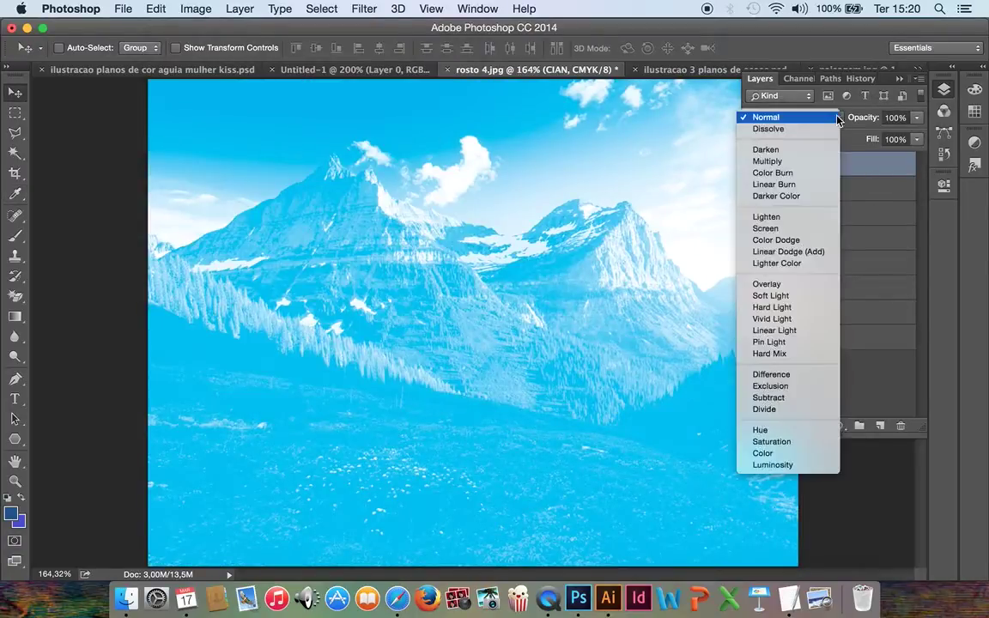
click(822, 162)
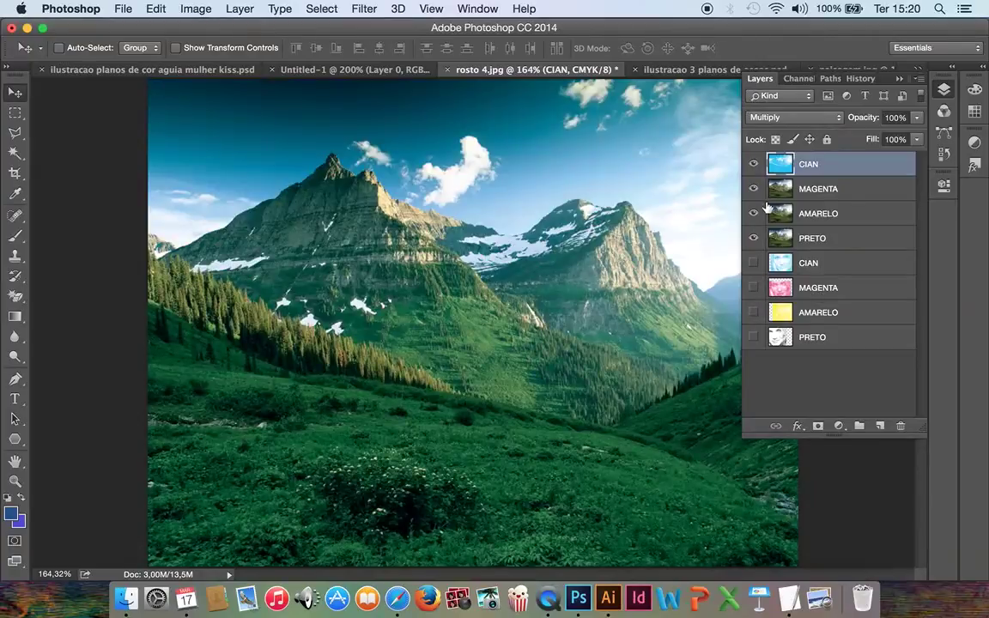
click(754, 188)
click(753, 213)
click(753, 237)
click(754, 262)
click(753, 287)
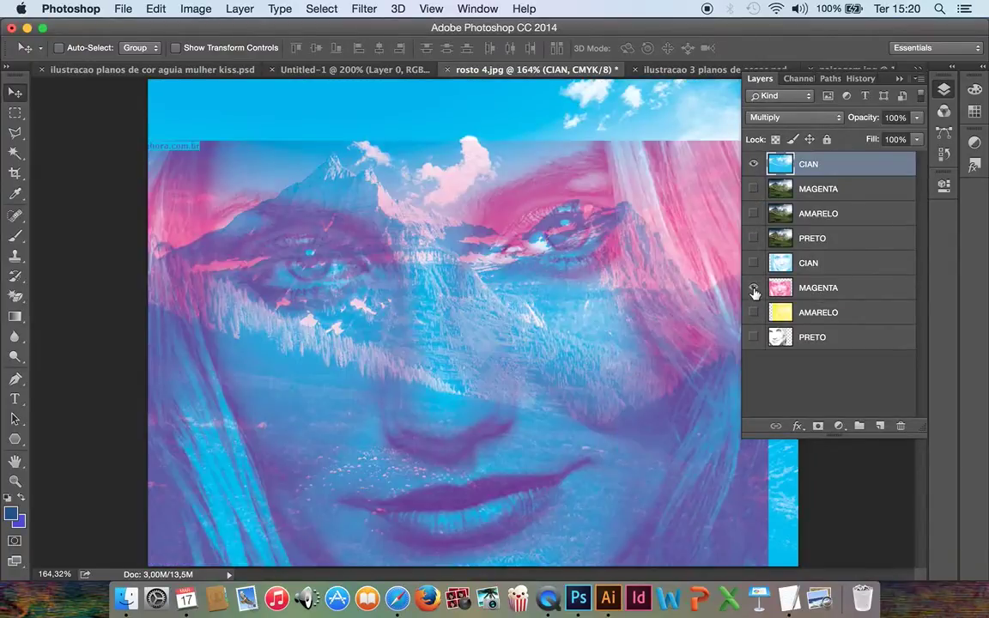
- Enlarge the CIAN landscape layer to about 120%, extending it toward the upper left of the canvas
drag(564, 332, 588, 321)
key(super+t)
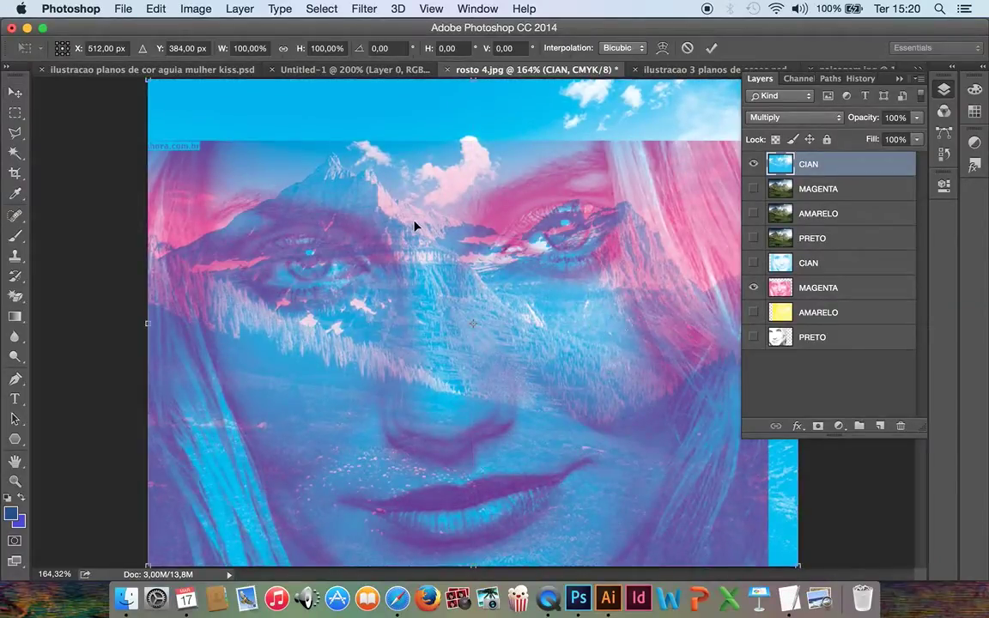
drag(147, 78, 3, 5)
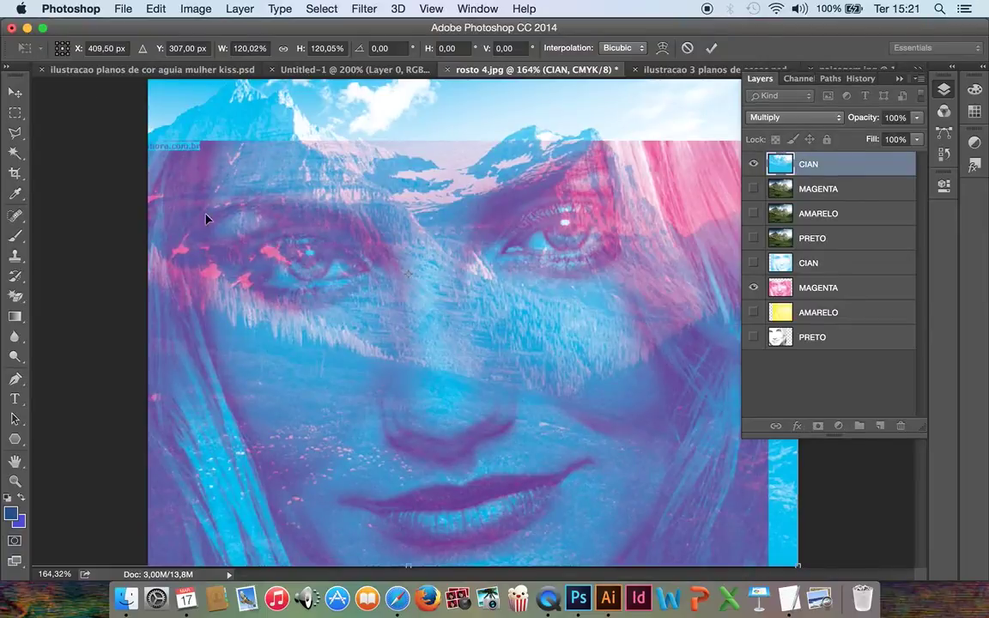
key(Return)
- Enlarge the MAGENTA face layer toward the upper left so it covers the upper part of the canvas
click(869, 291)
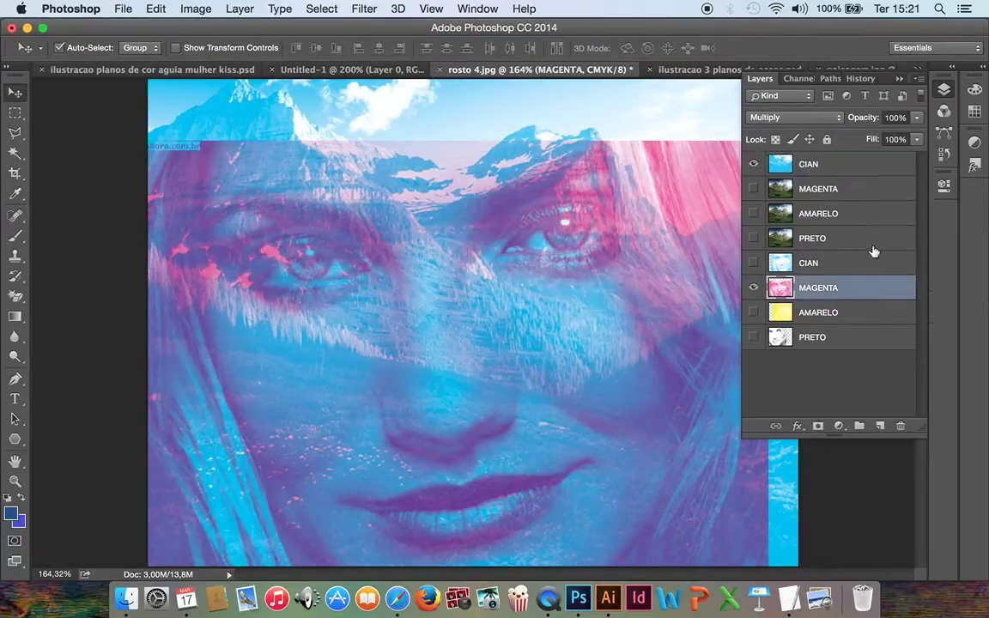
key(super+t)
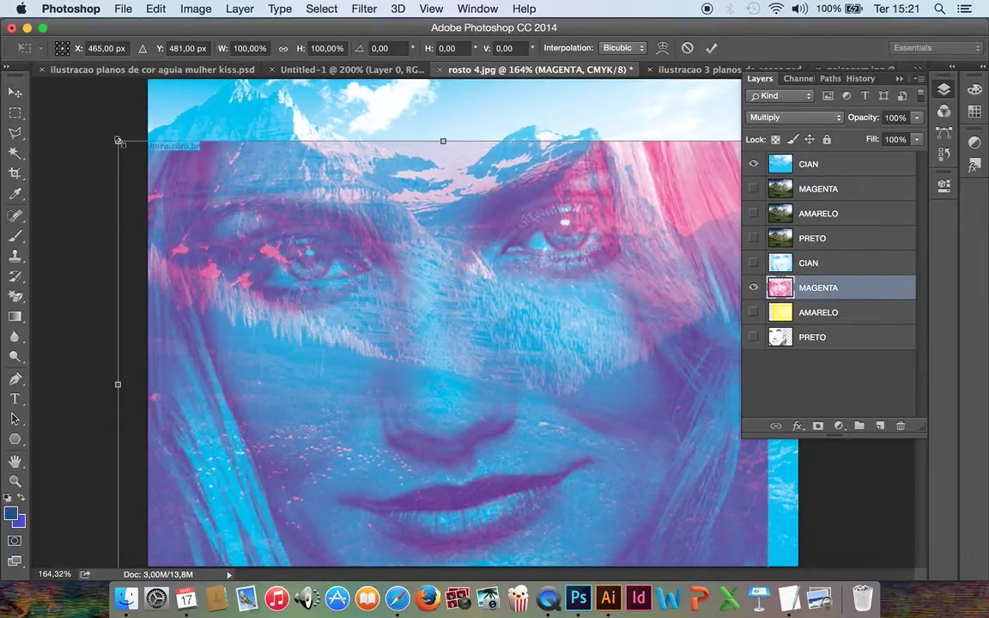
drag(108, 128, 17, 67)
key(Return)
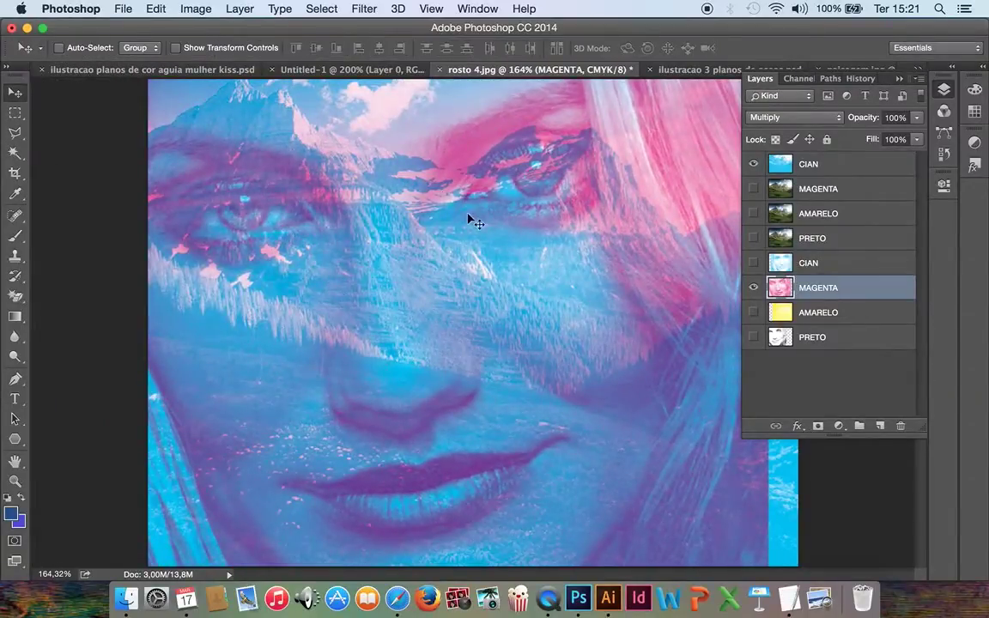
click(125, 10)
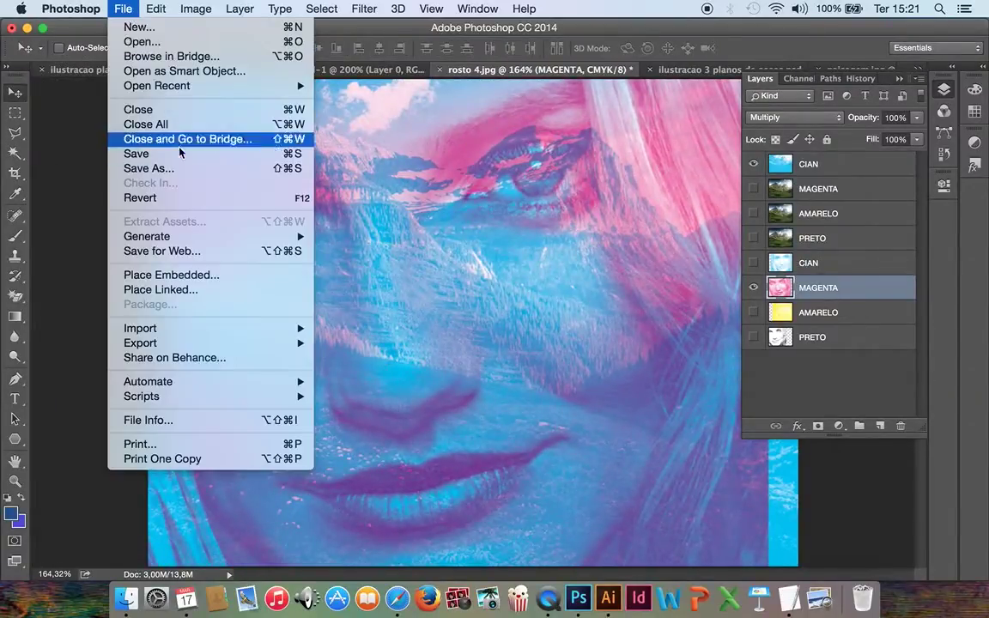
mouse_move(205, 86)
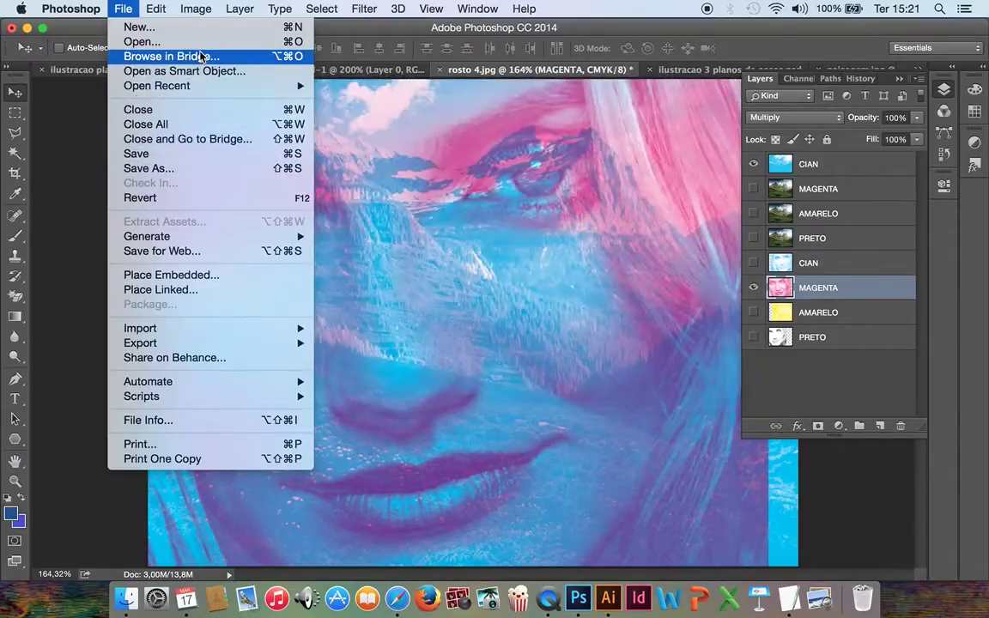
key(Escape)
- Open foto2.psd from the TAMPOS MESA 2013 + 2014 folder inside Desenhos > Ilustração SEAPUNK
key(super+o)
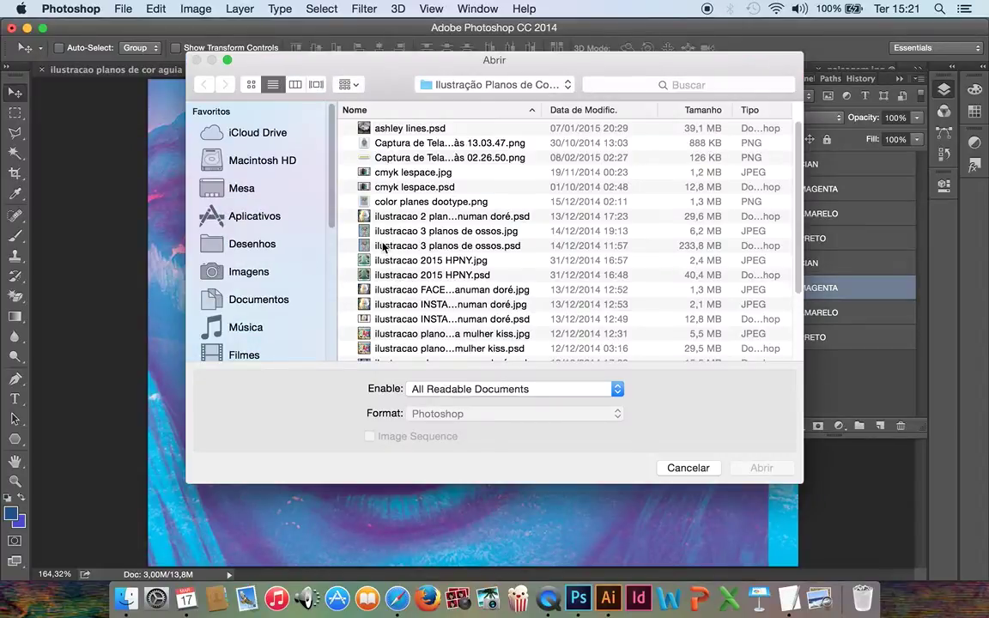
scroll(384, 247, down, 5)
click(274, 246)
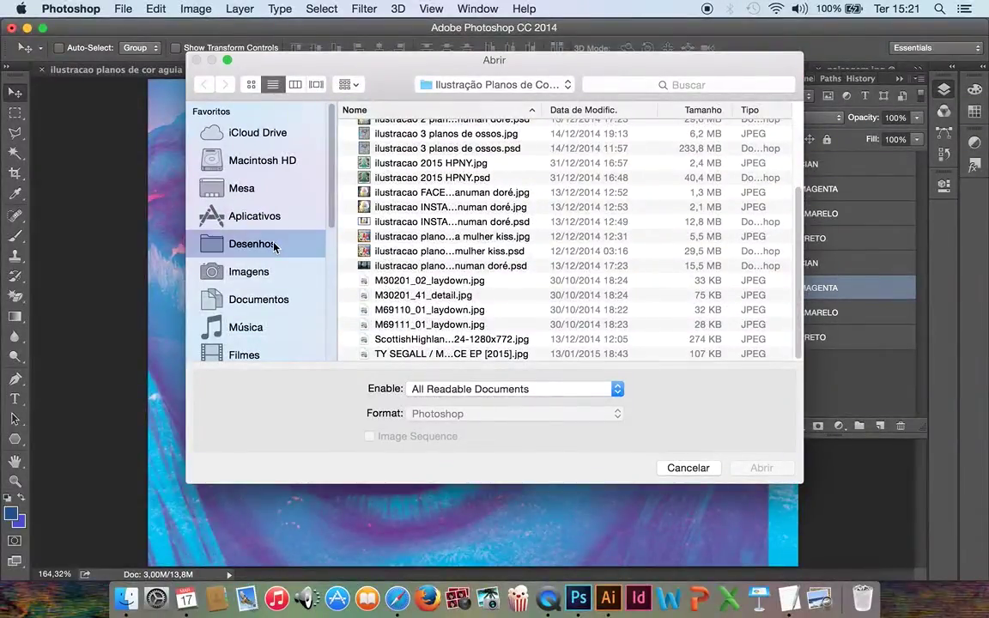
scroll(448, 240, down, 10)
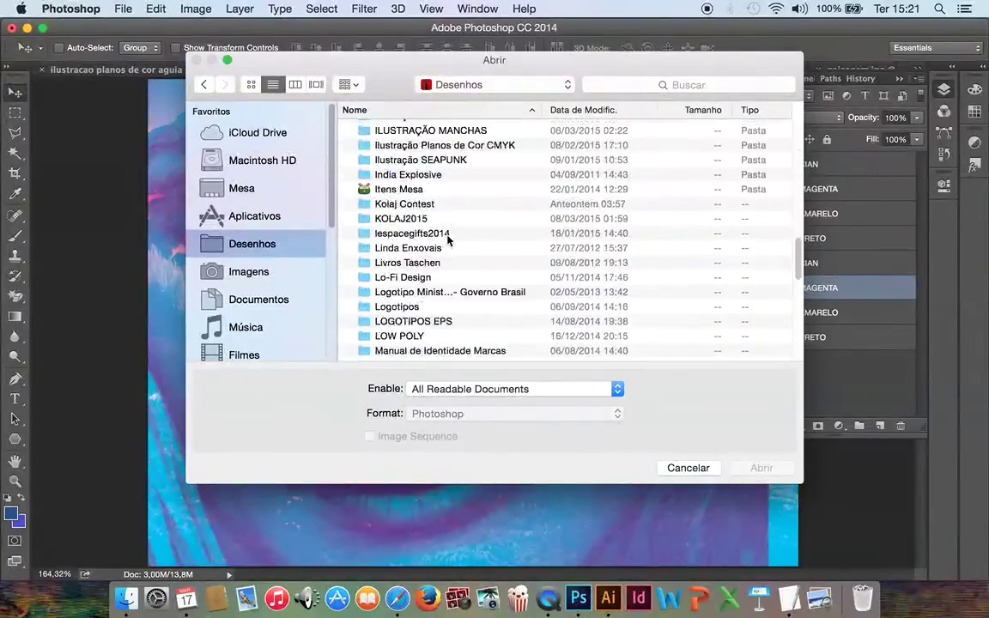
scroll(448, 240, down, 3)
scroll(459, 257, up, 7)
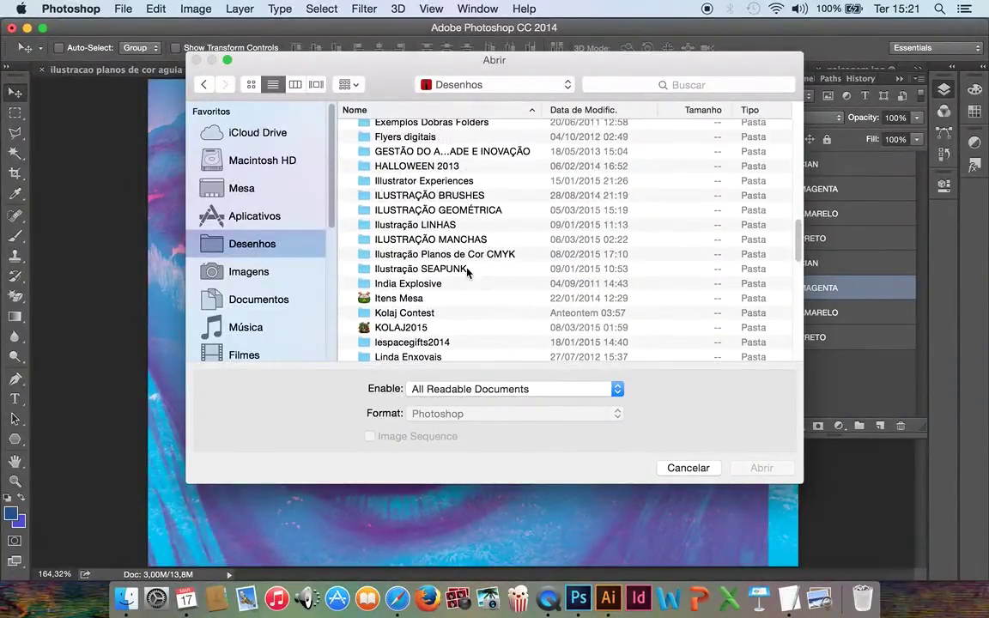
double_click(468, 269)
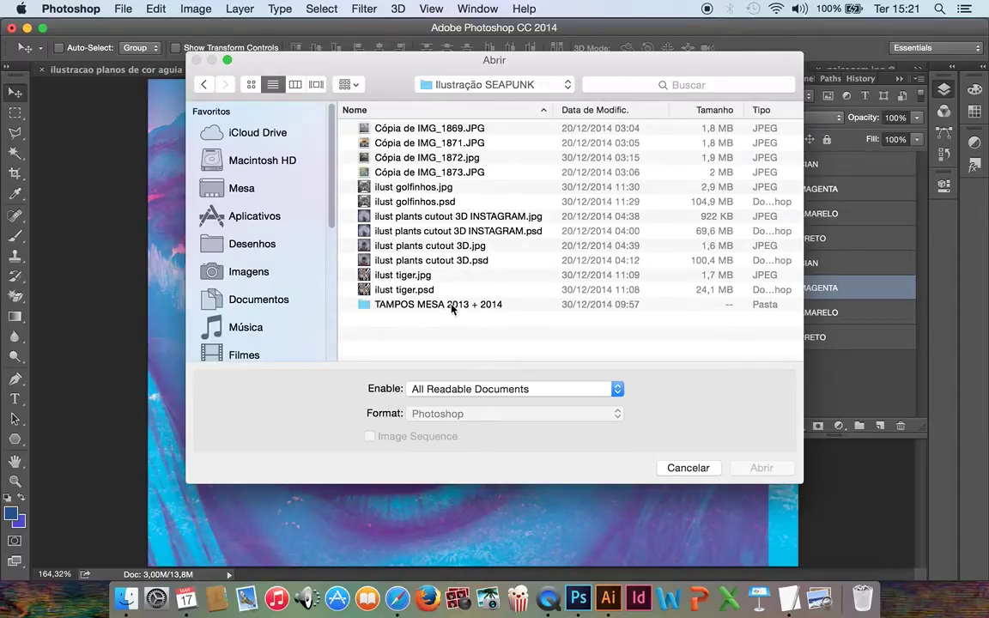
double_click(448, 305)
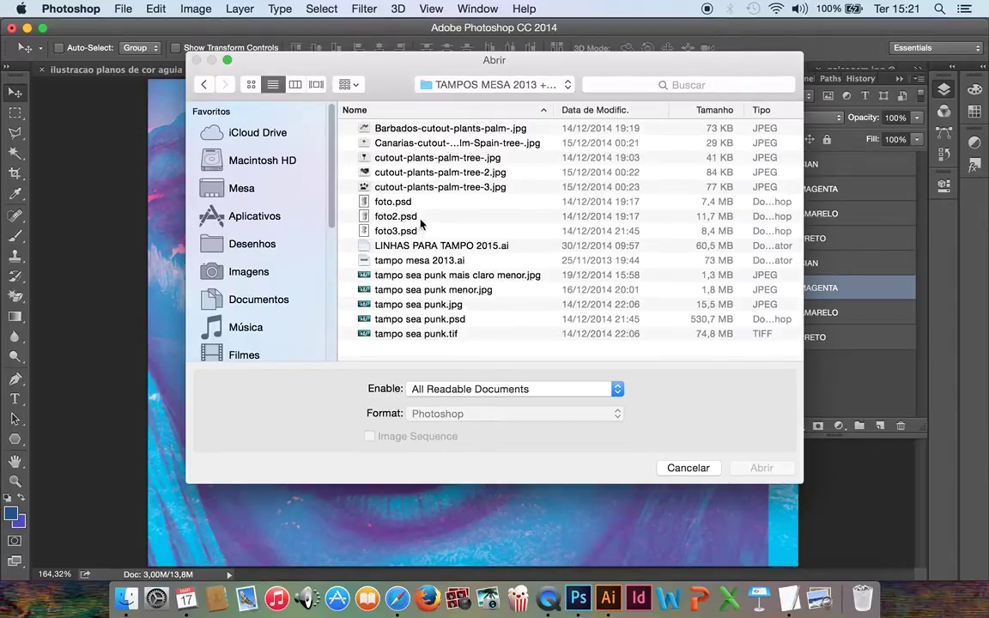
click(431, 220)
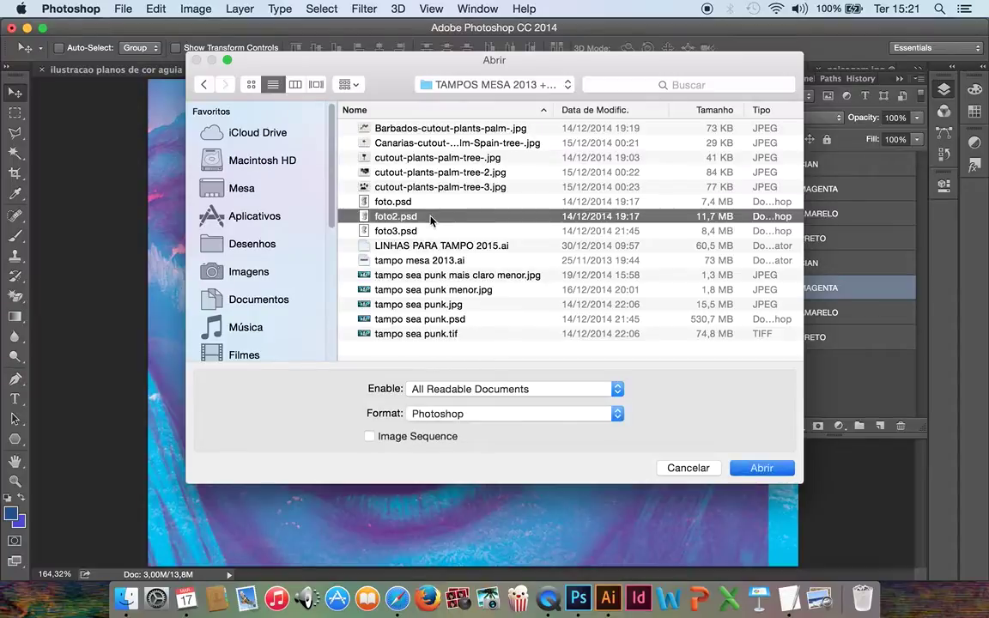
click(757, 467)
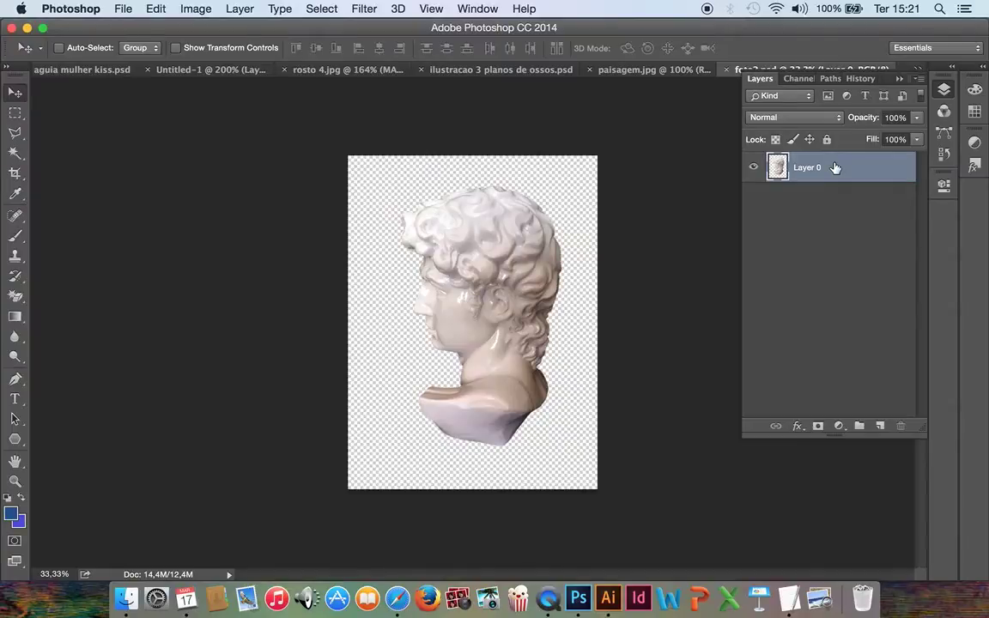
- Duplicate the bust layer three times, stacking the copies below the original
drag(834, 170, 845, 222)
drag(854, 172, 827, 249)
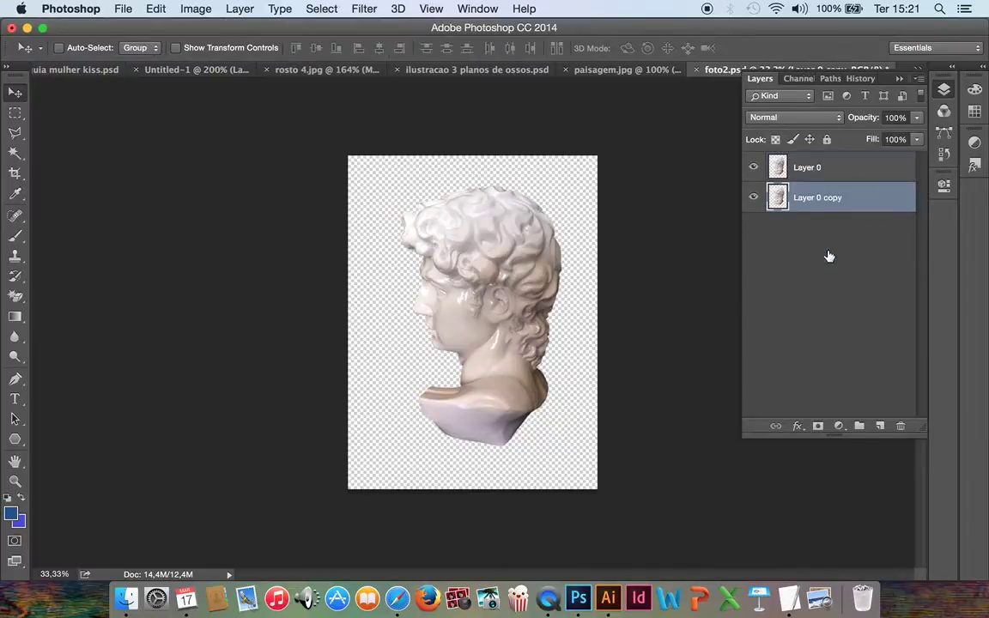
drag(798, 199, 828, 258)
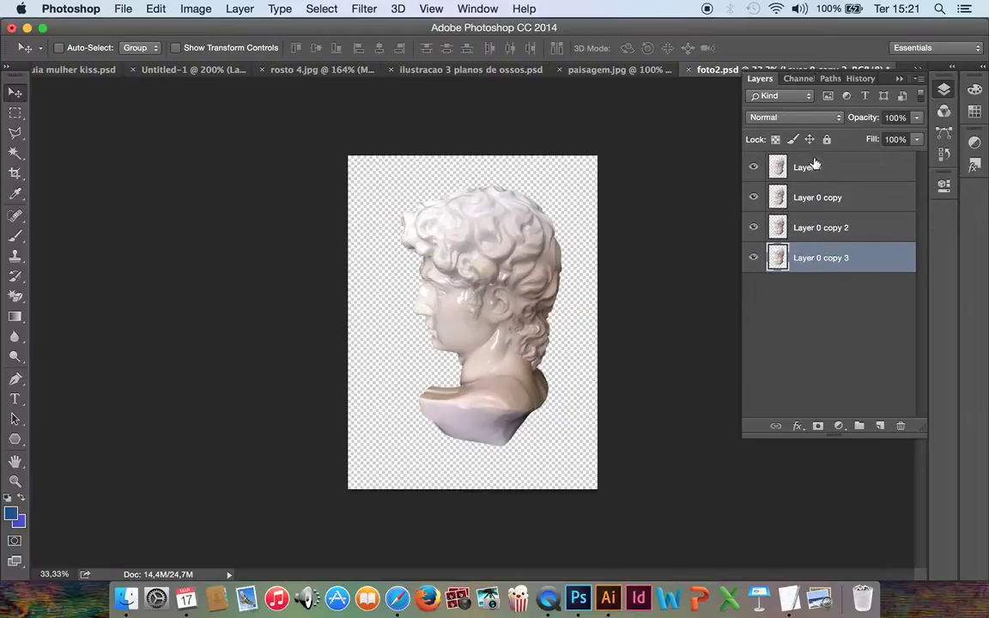
- Rename the four stacked bust layers in order from the top: CIAN, MAGENTA, AMARELO and PRETO
double_click(805, 167)
text(CIAN)
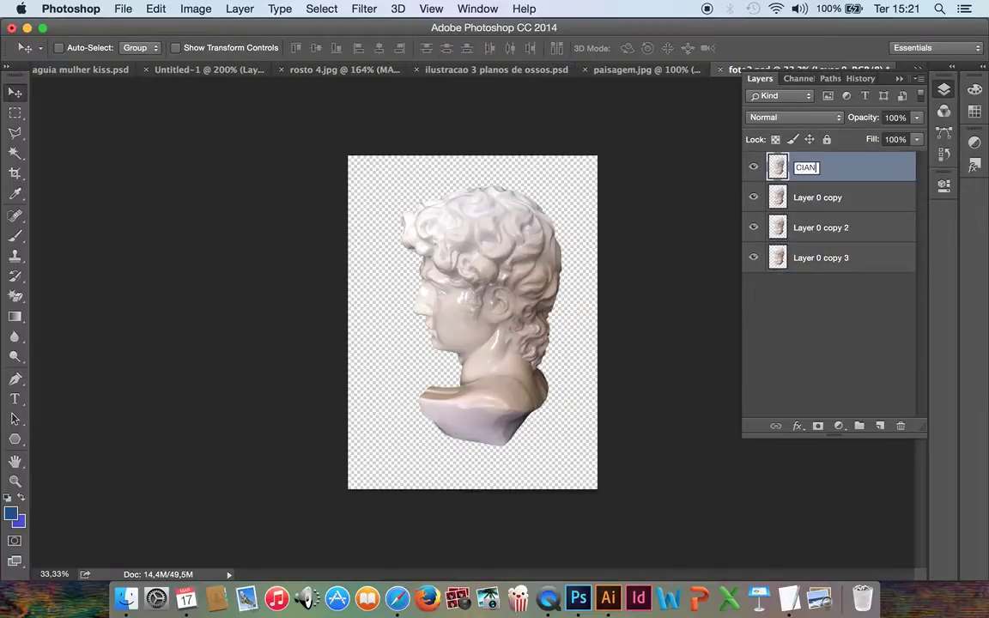
key(Tab)
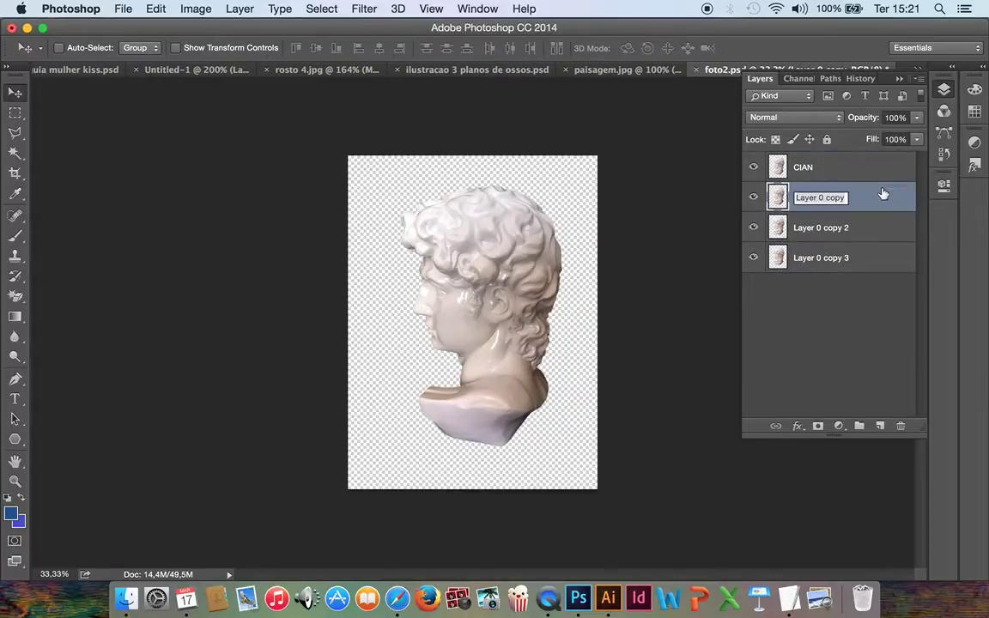
text(MAGENTA)
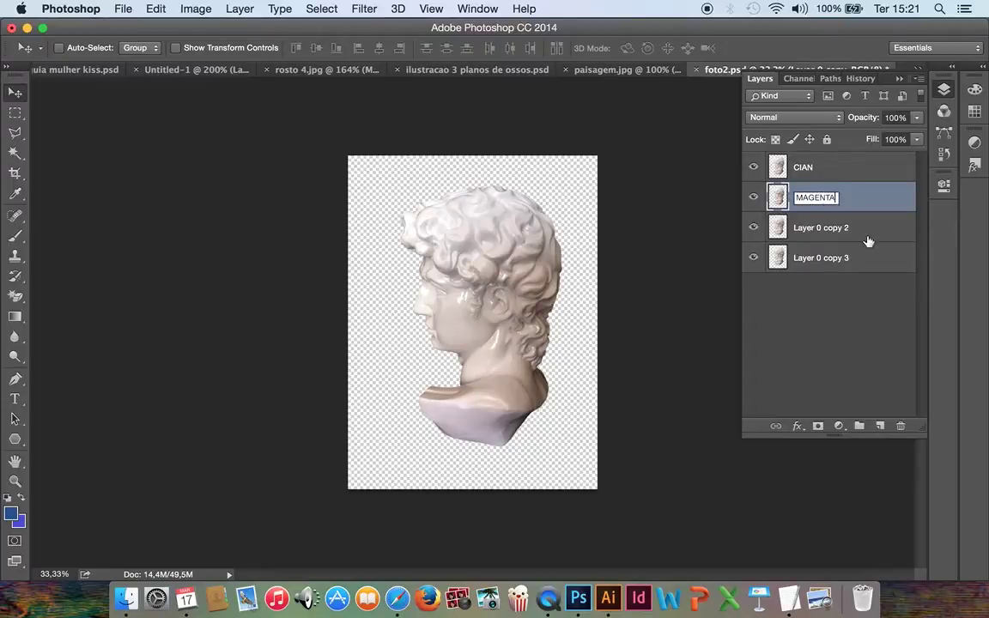
double_click(823, 227)
text(AMARELO)
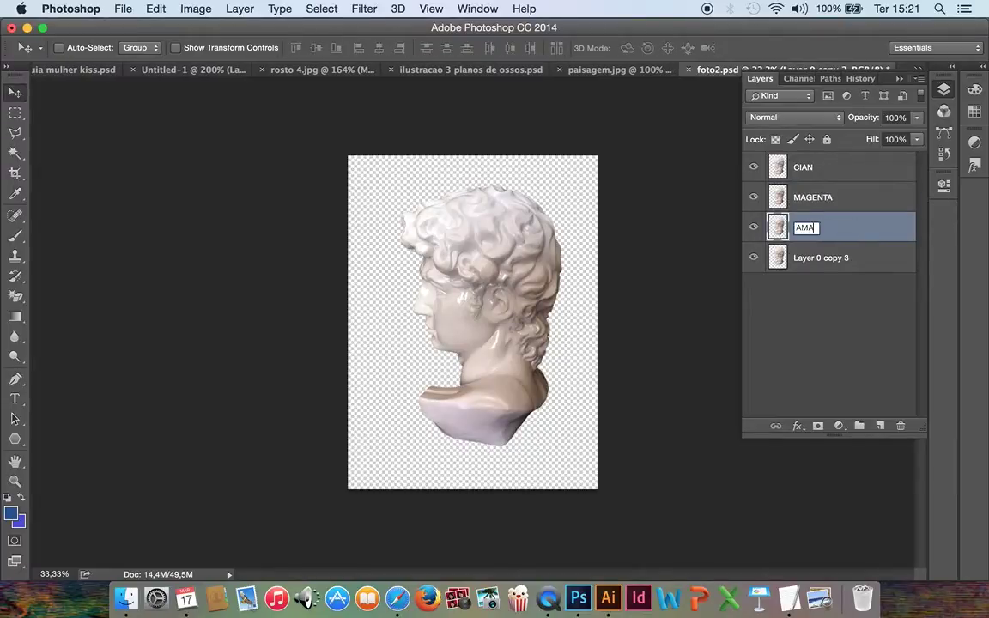
double_click(833, 260)
text(PRETO)
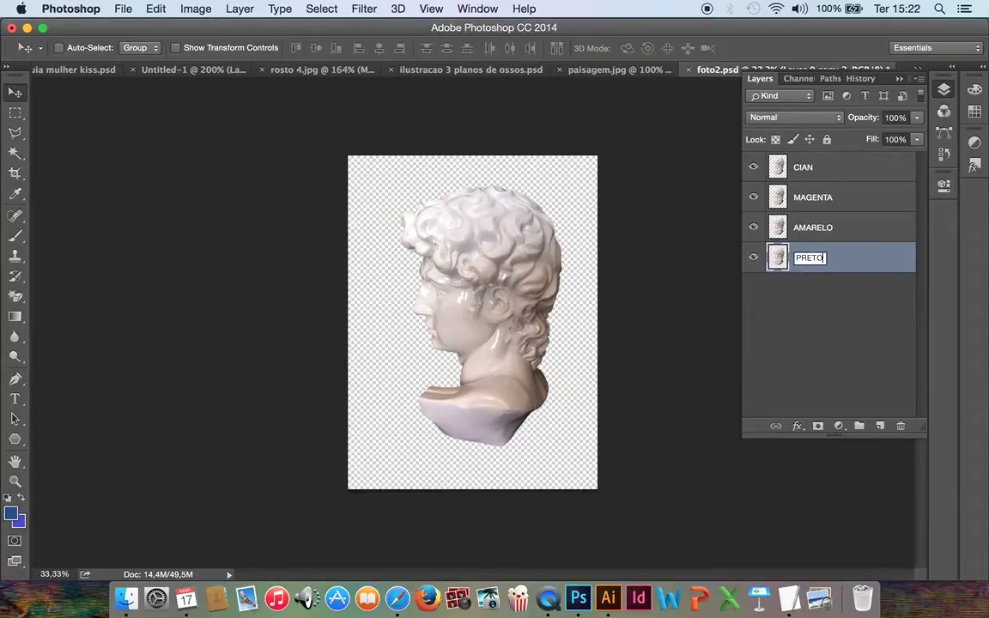
key(Return)
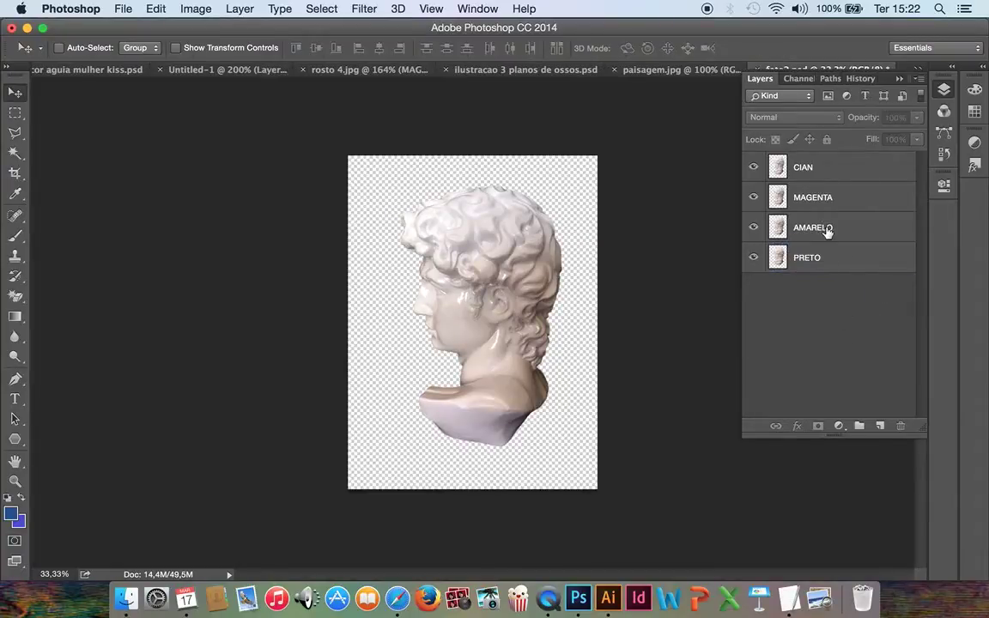
- Select the AMARELO bust layer and hide the CIAN, MAGENTA and PRETO layers
click(826, 230)
click(753, 168)
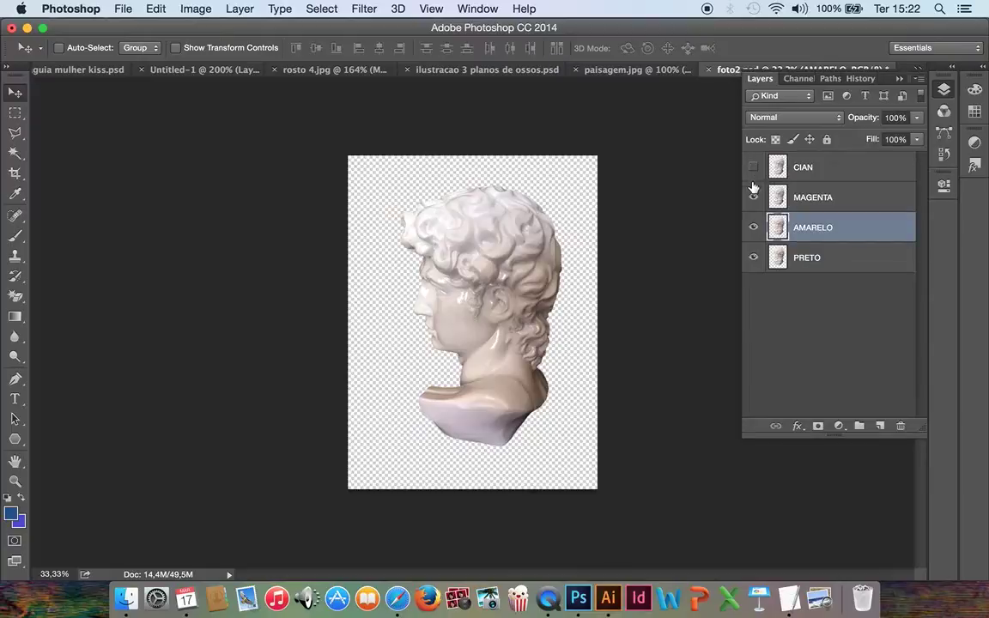
click(753, 198)
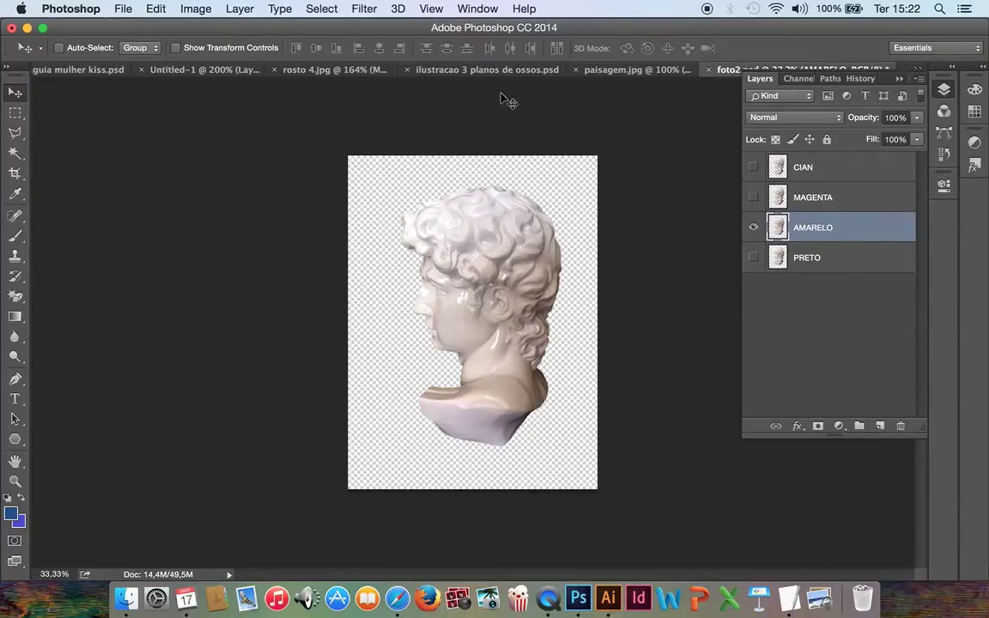
- Apply Channel Mixer to the AMARELO layer, setting Green to 0% in the Green output and Blue to 0% in the Blue output
click(206, 9)
mouse_move(202, 49)
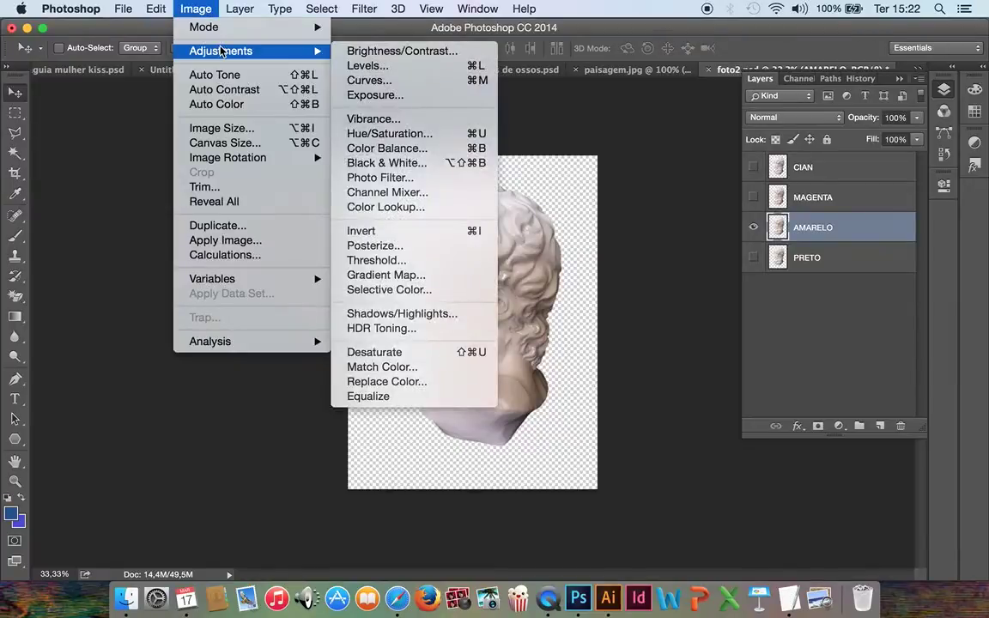
click(433, 195)
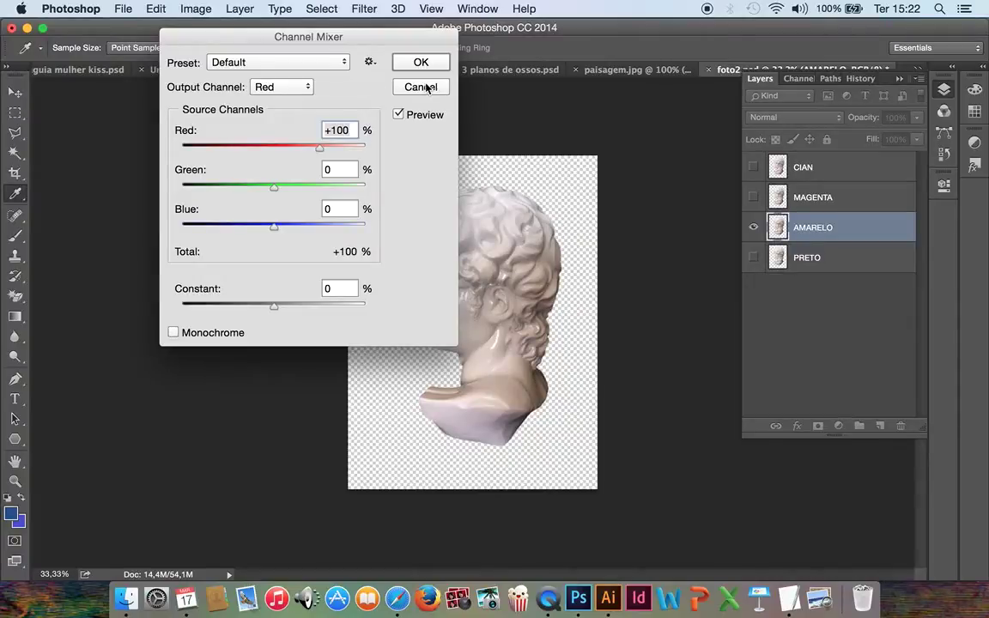
click(306, 89)
click(279, 97)
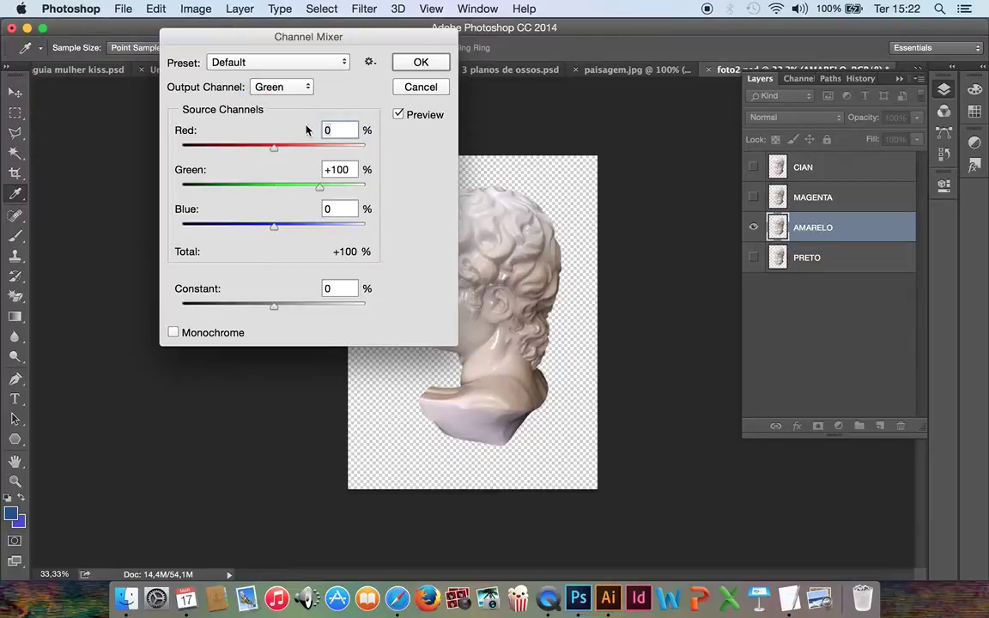
key(Tab)
text(0)
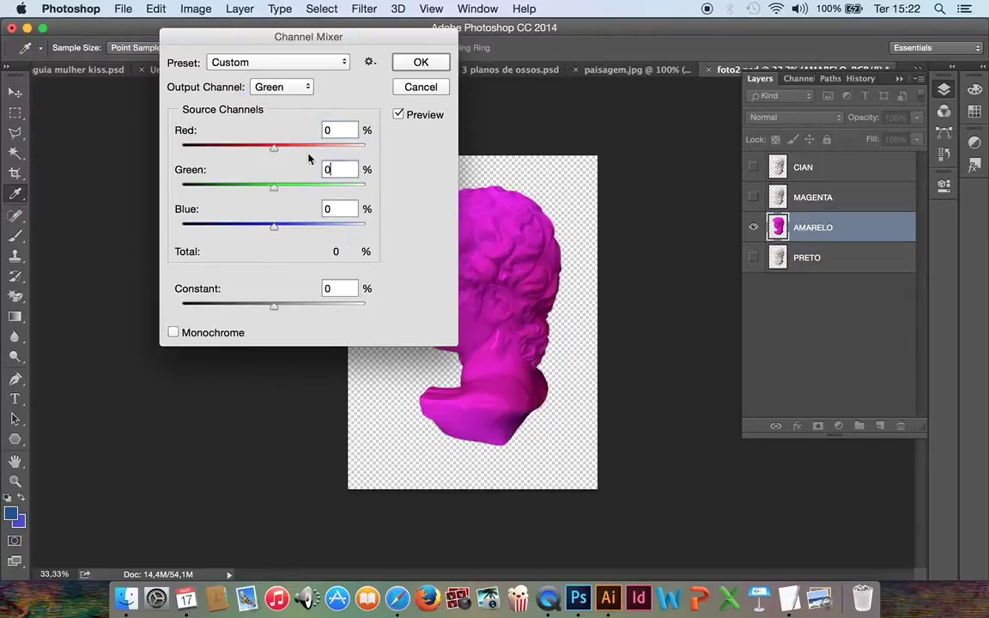
click(307, 89)
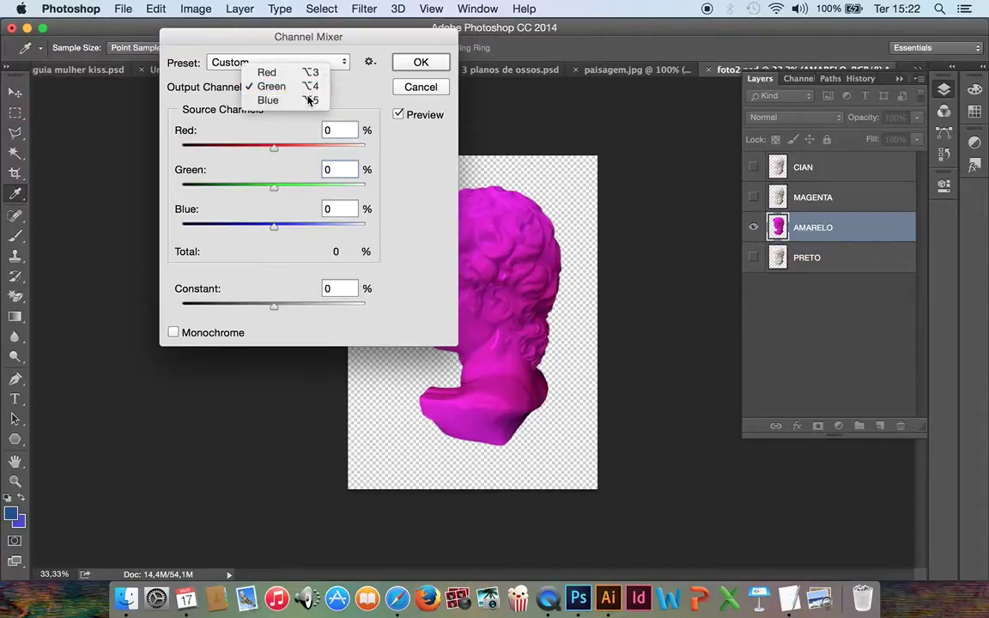
click(307, 99)
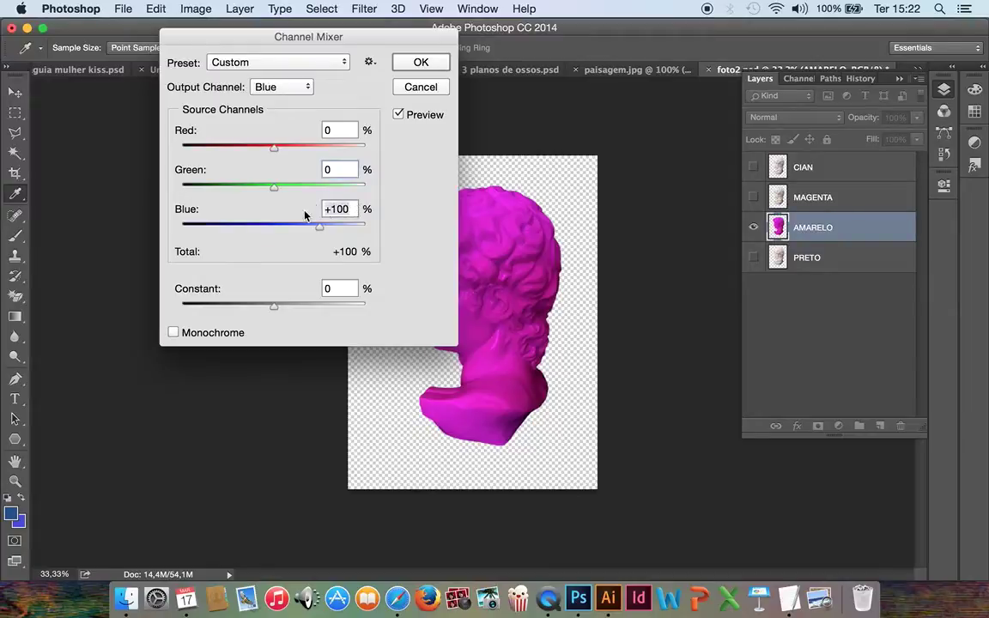
text(0)
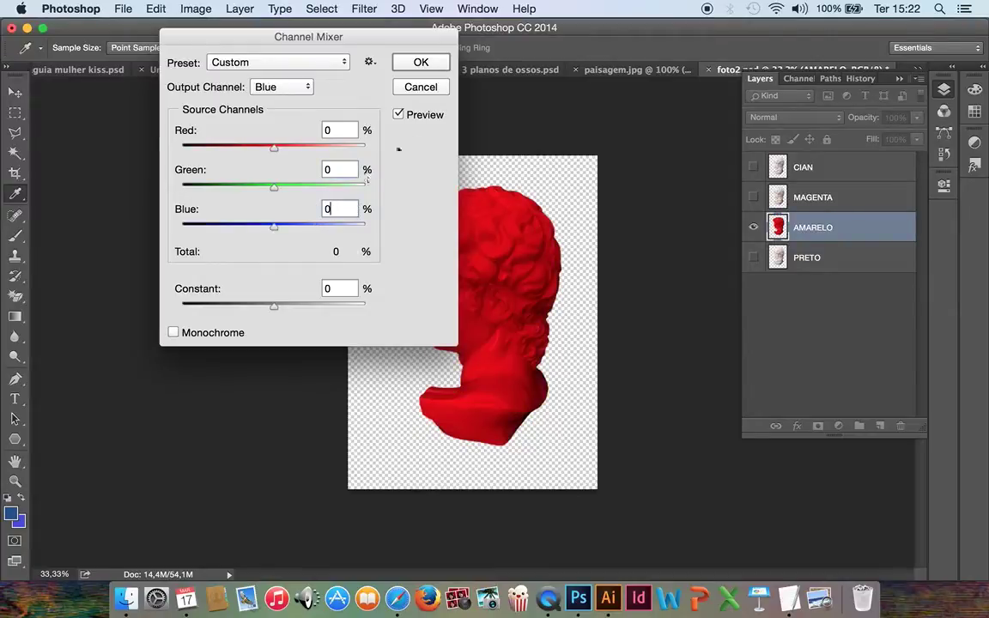
click(420, 62)
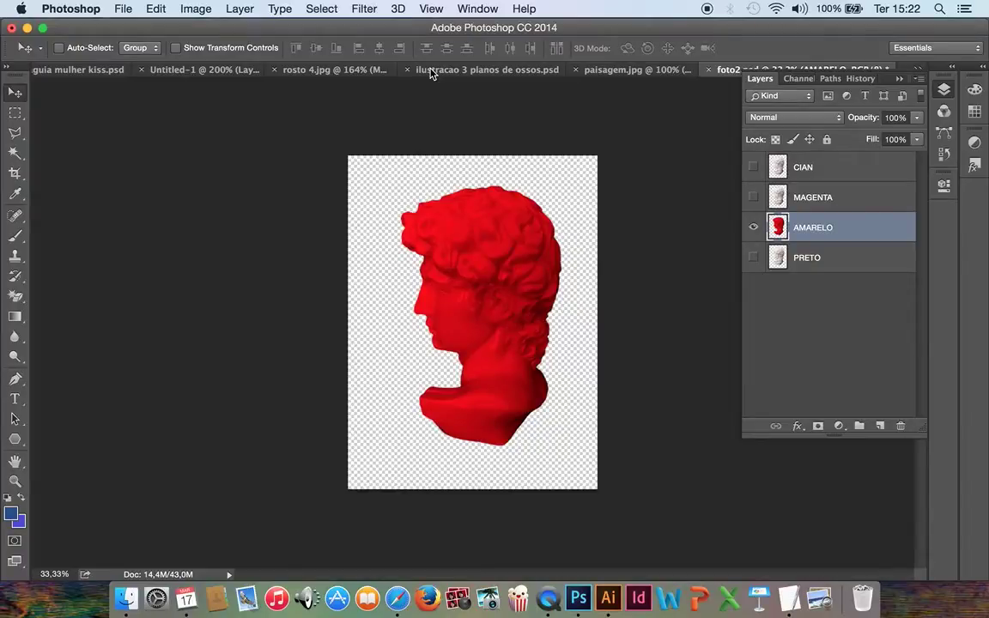
- Copy the entire AMARELO bust layer and paste it into rosto 4.jpg above the MAGENTA face layer
key(super+a)
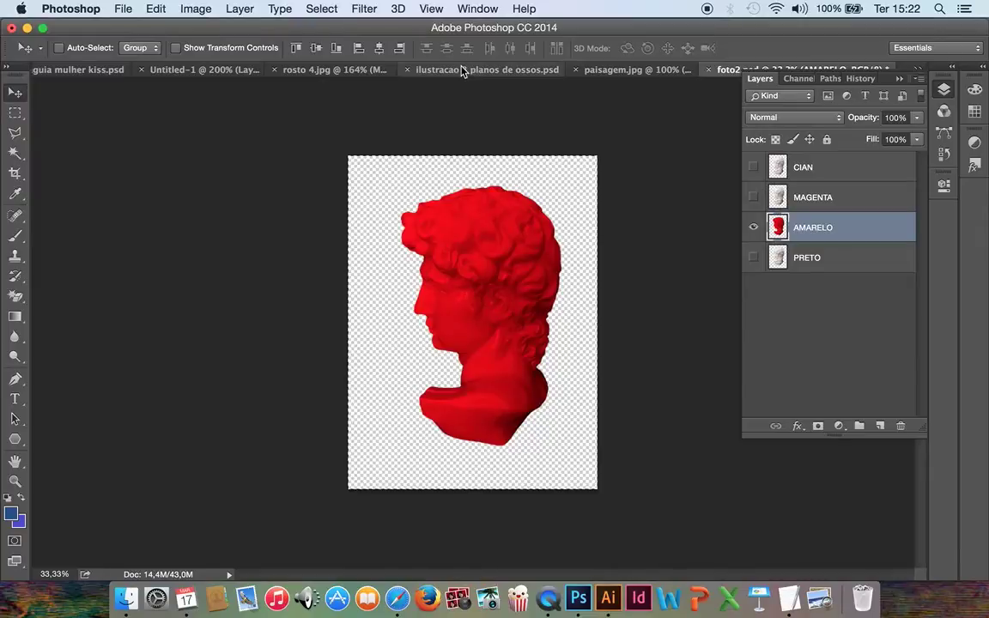
click(348, 70)
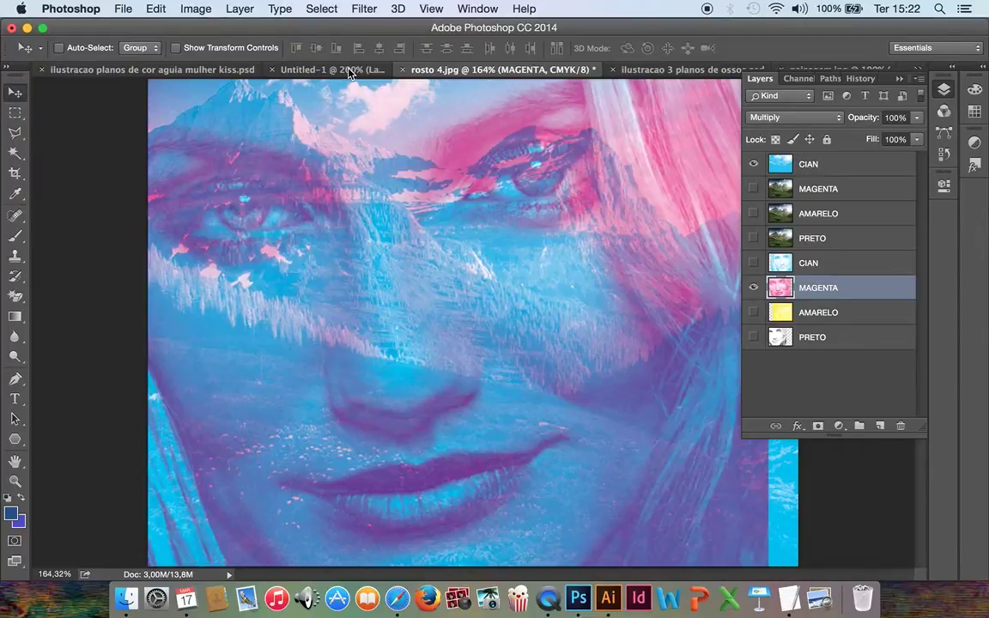
key(super+v)
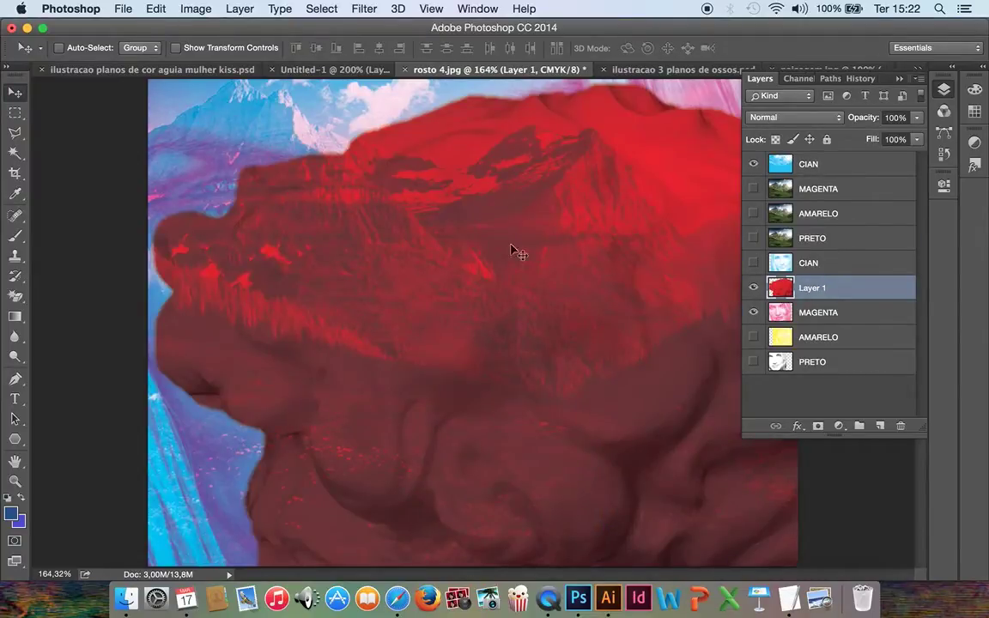
- Scale the pasted red bust down to about 39% and position it toward the upper right of the portrait
drag(302, 230, 421, 350)
key(super+t)
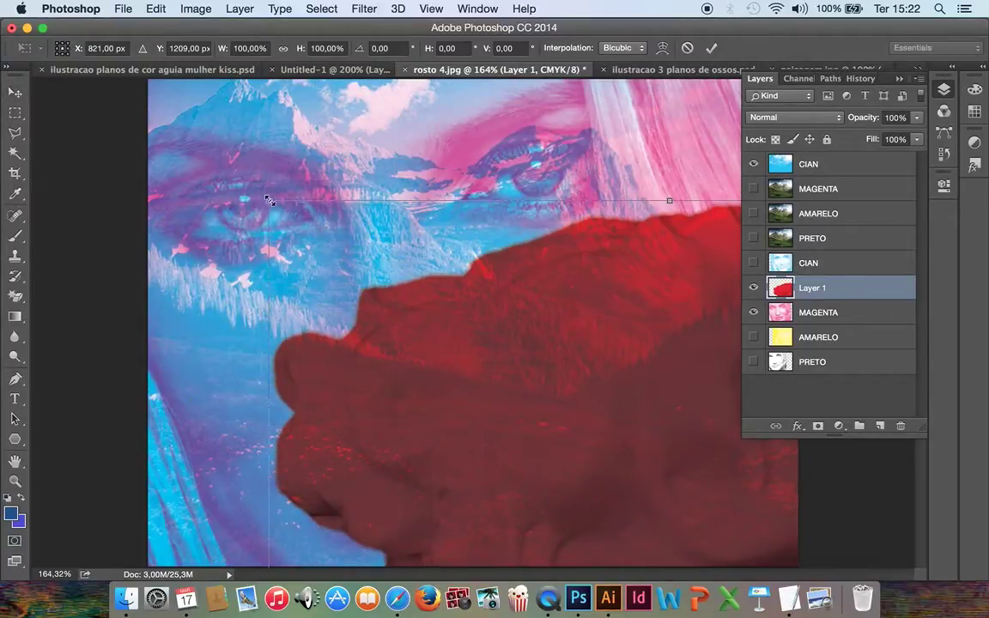
drag(269, 200, 395, 404)
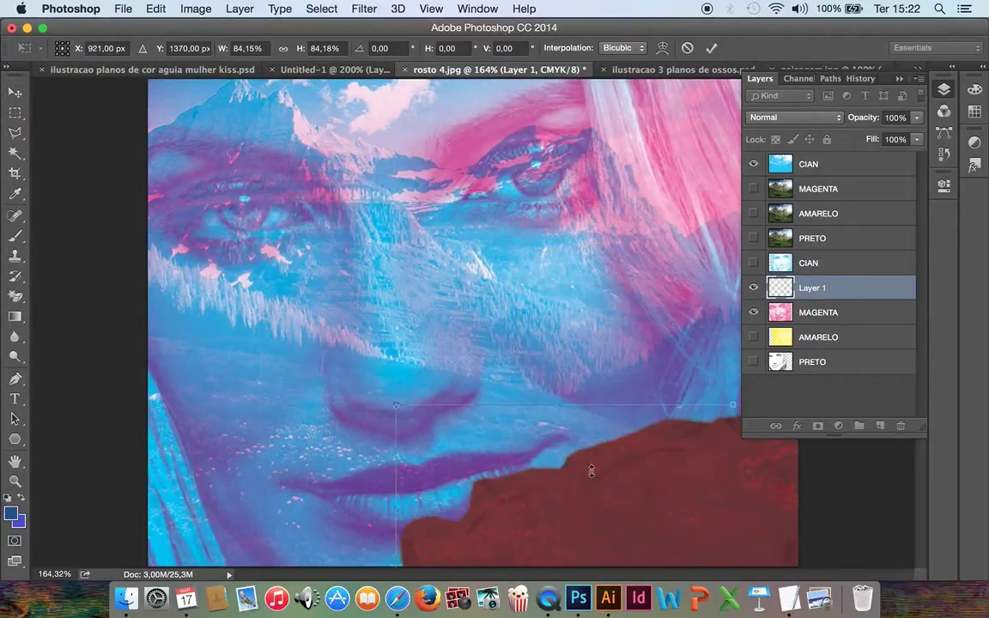
drag(577, 449, 403, 230)
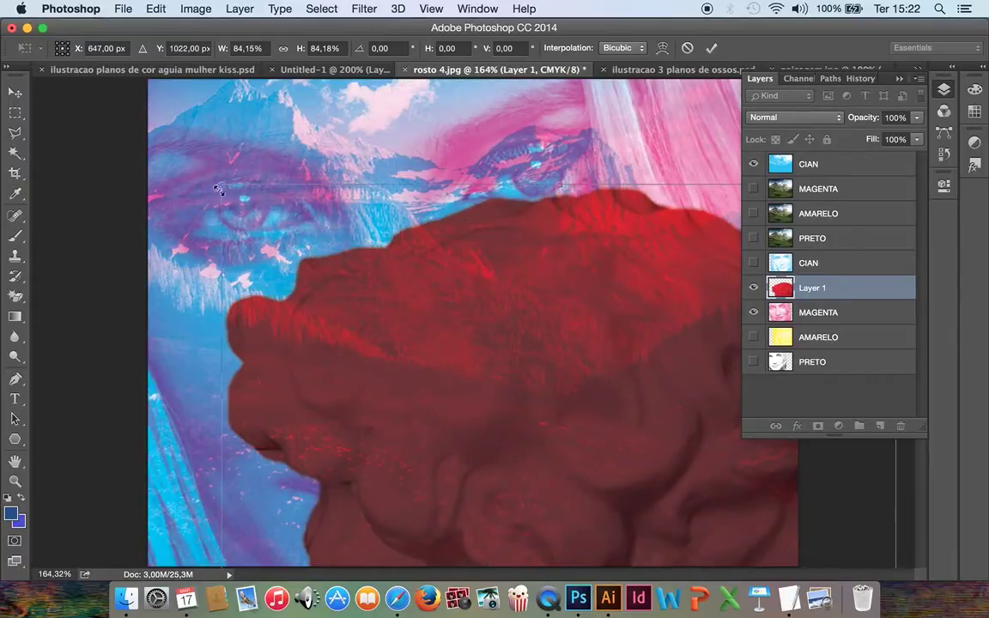
drag(222, 184, 378, 393)
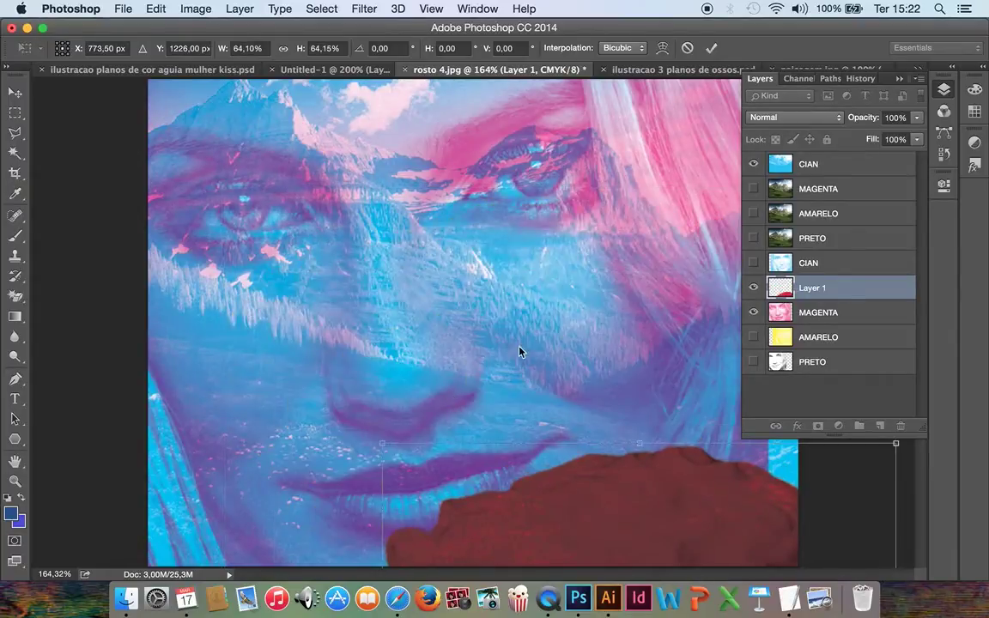
drag(601, 554, 373, 148)
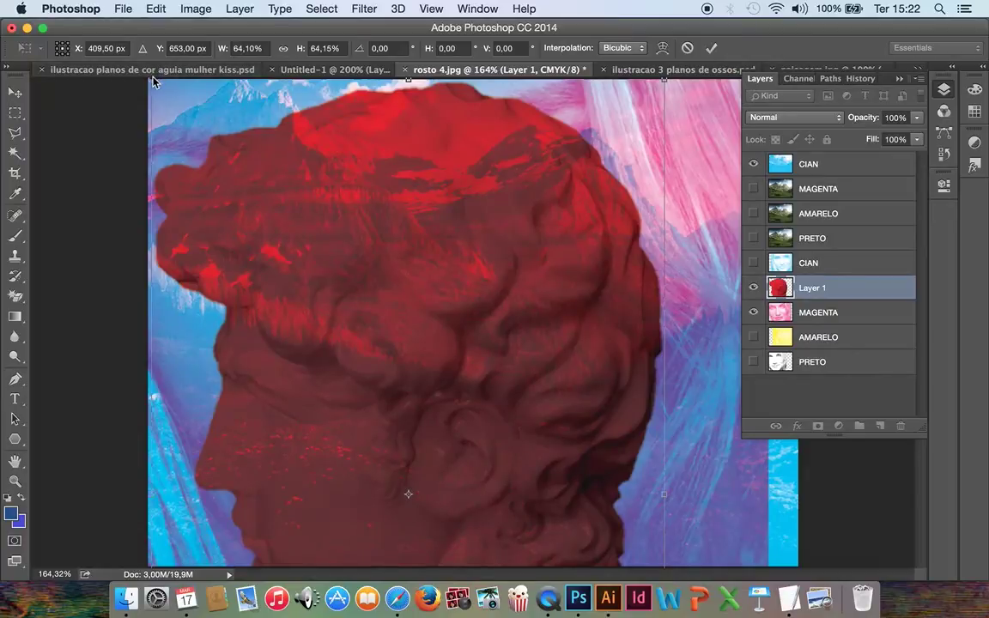
drag(152, 77, 441, 331)
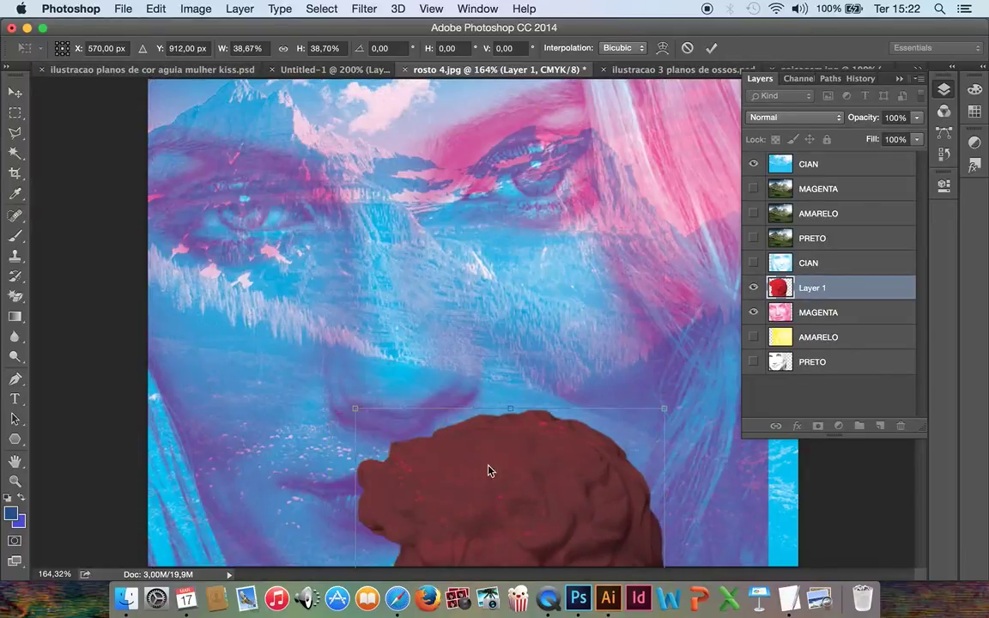
drag(490, 467, 578, 221)
key(Return)
- Delete the pasted bust layer from rosto 4.jpg and return to the foto2.psd document
drag(876, 281, 900, 425)
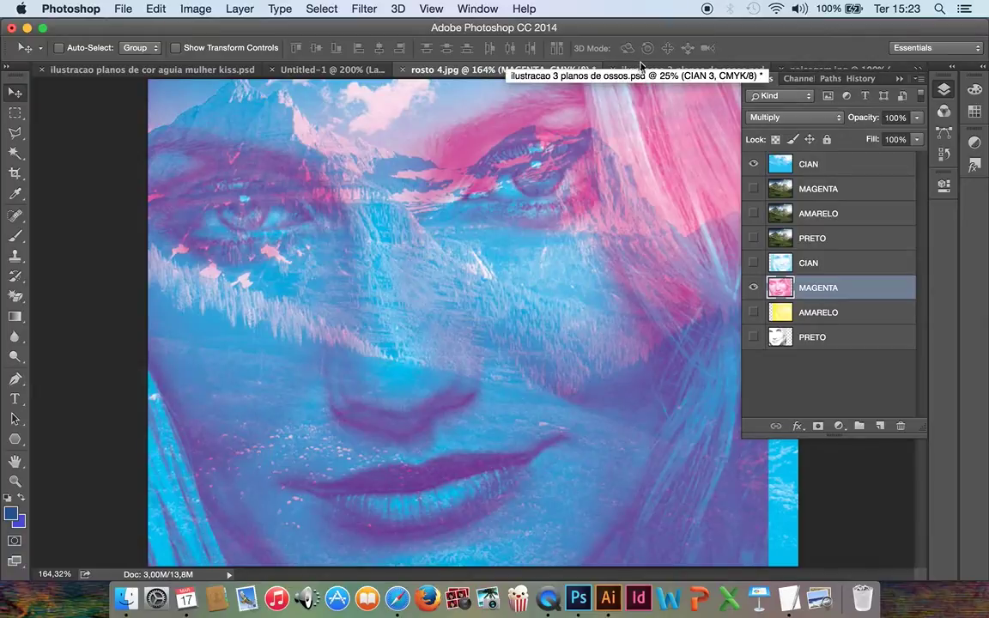
key(ctrl+shift+Tab)
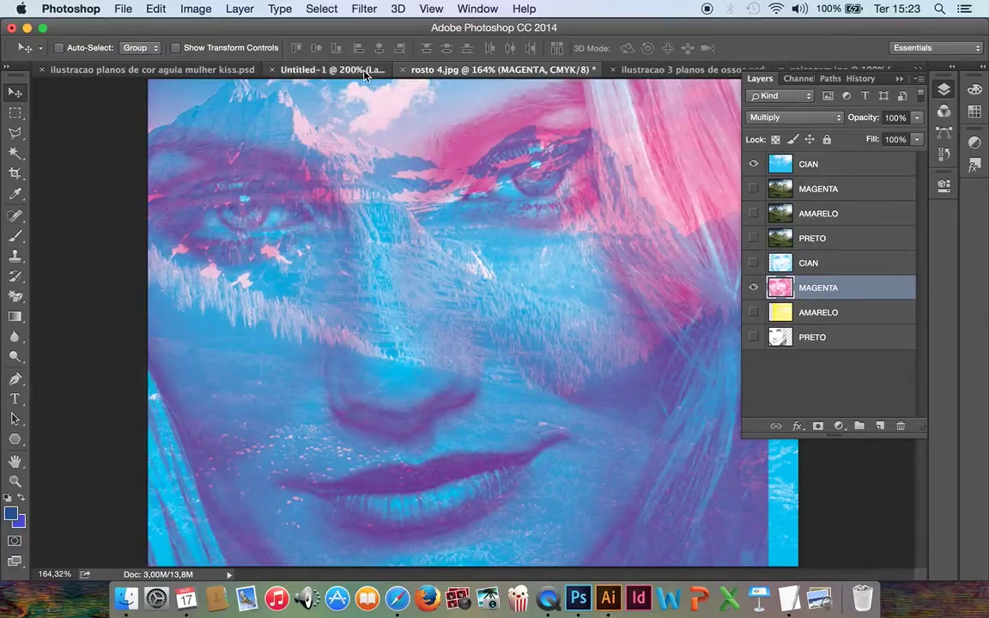
click(658, 69)
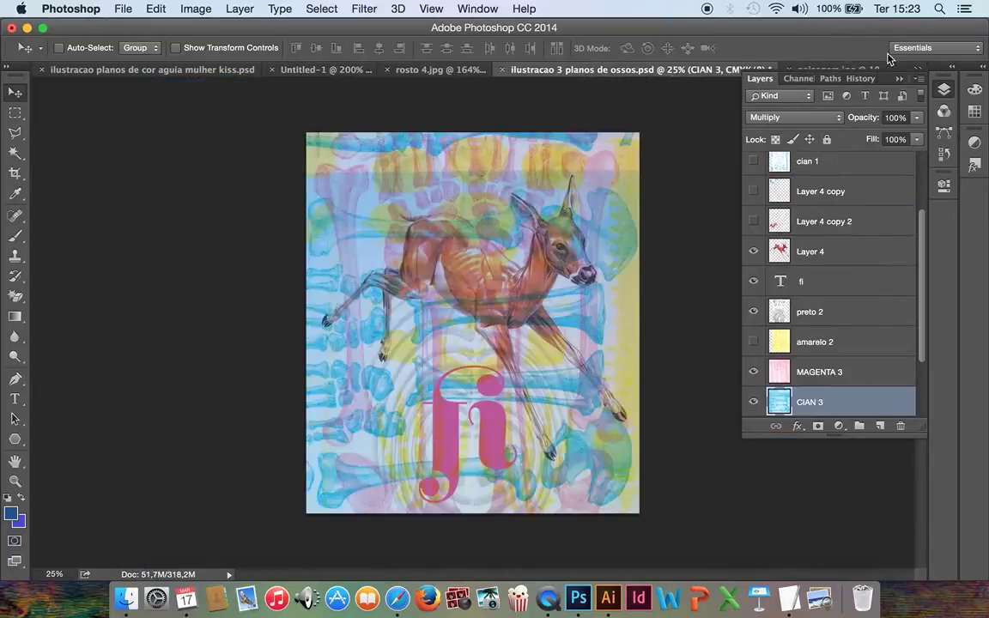
click(918, 69)
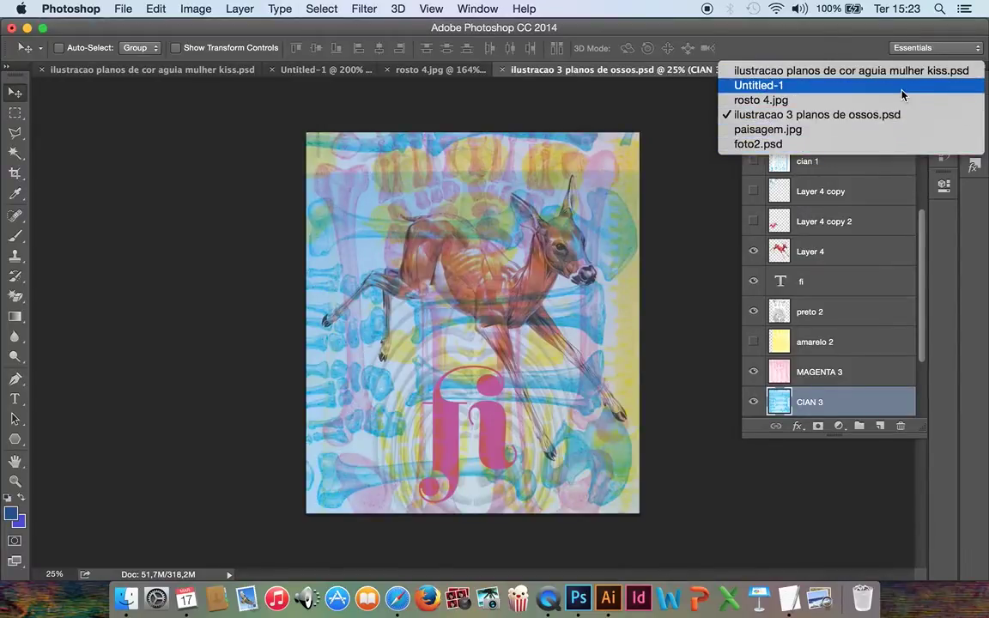
click(903, 94)
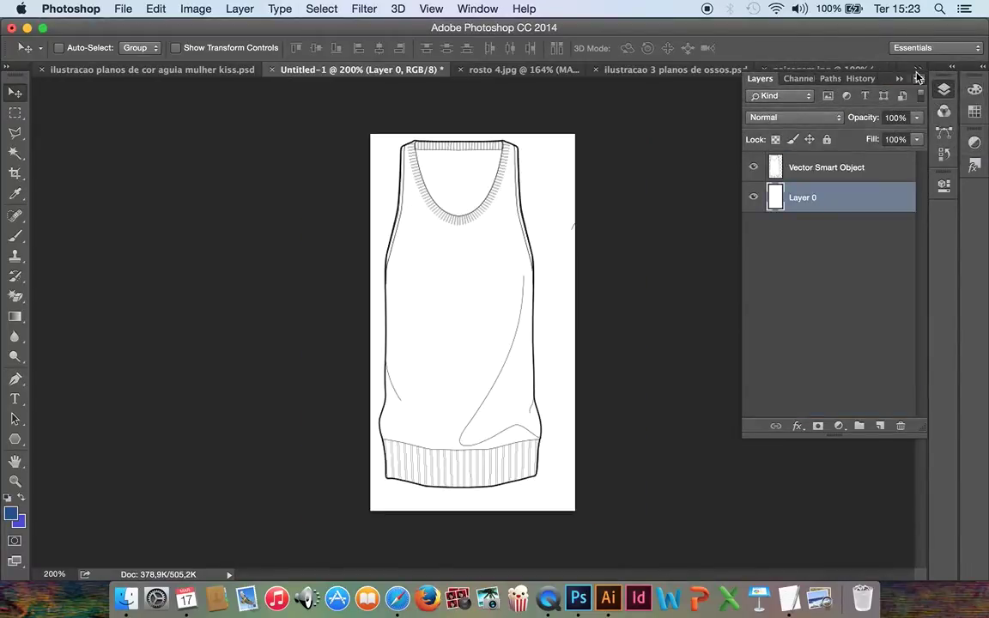
click(899, 79)
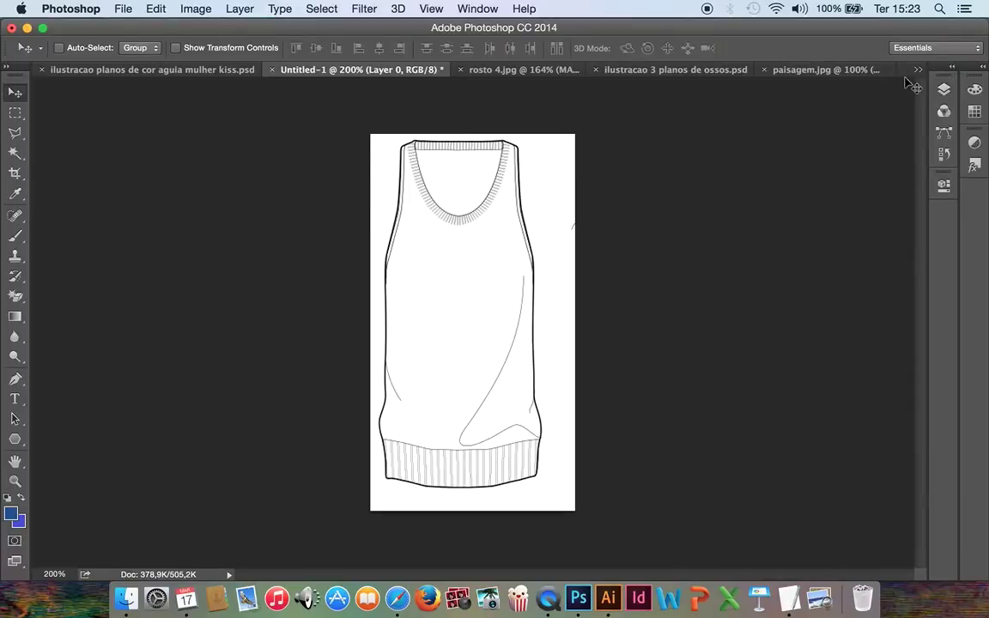
click(912, 69)
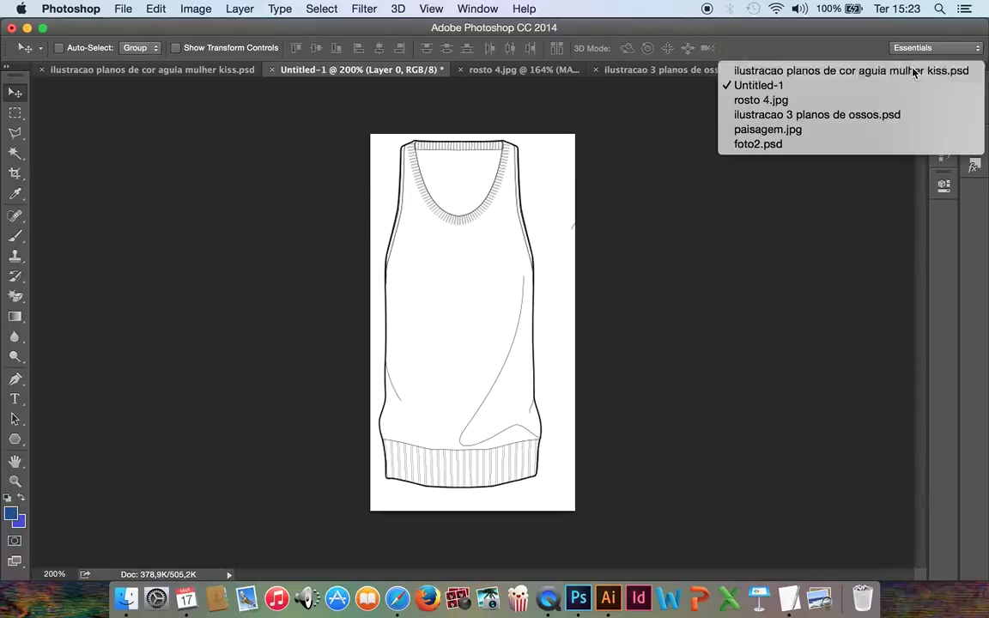
click(876, 144)
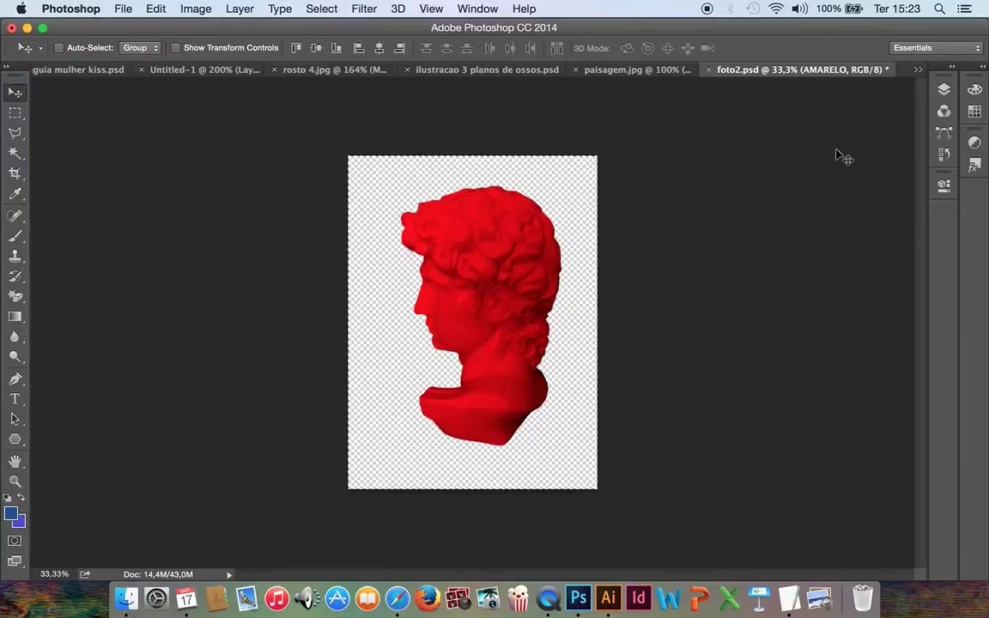
- Revert foto2.psd to its Open history state and convert the document to CMYK Color
click(943, 152)
click(903, 128)
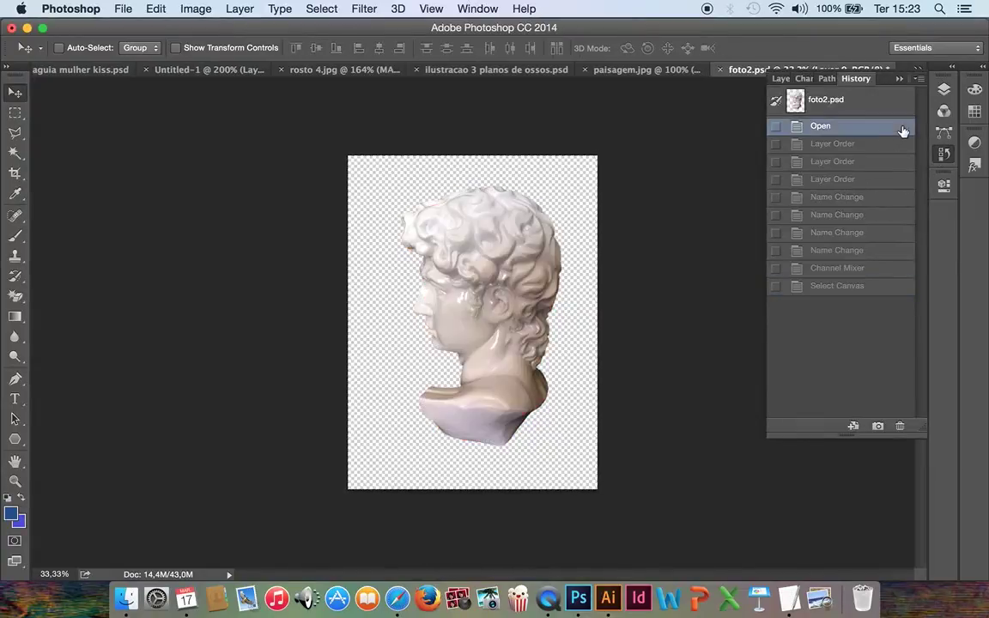
click(196, 9)
mouse_move(206, 27)
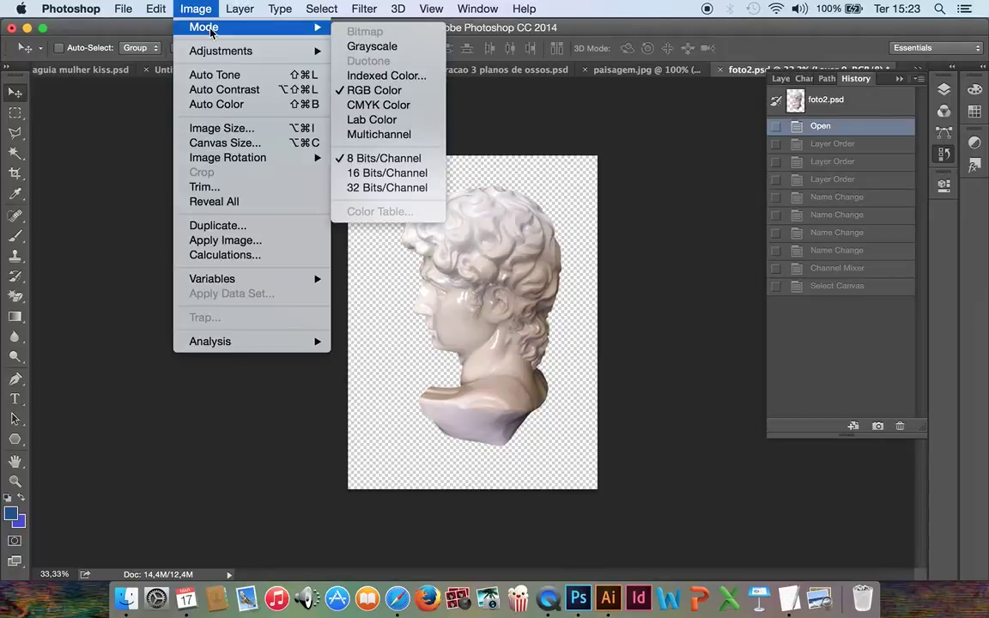
click(401, 106)
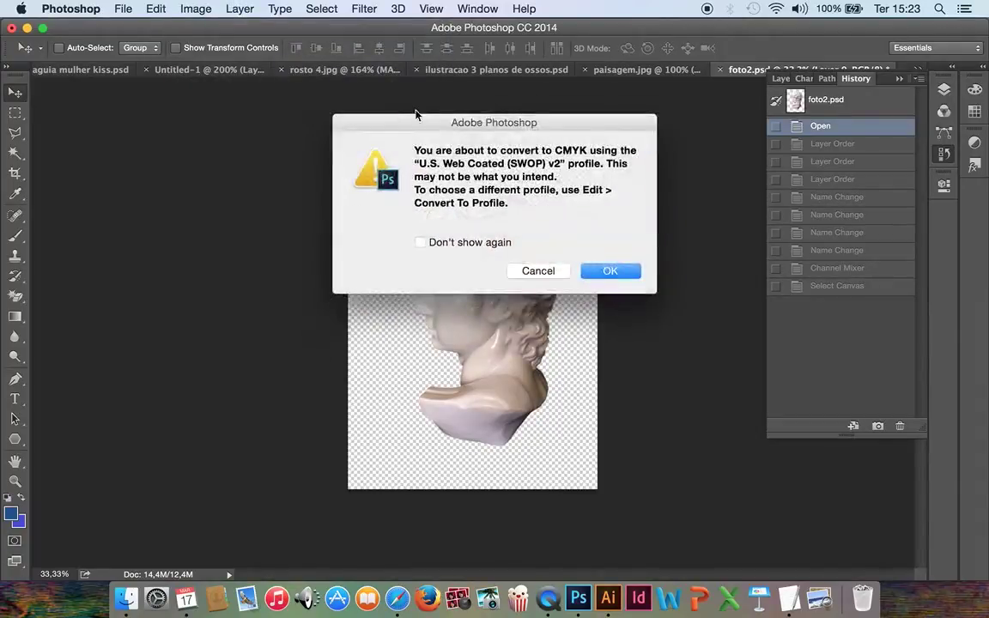
click(606, 269)
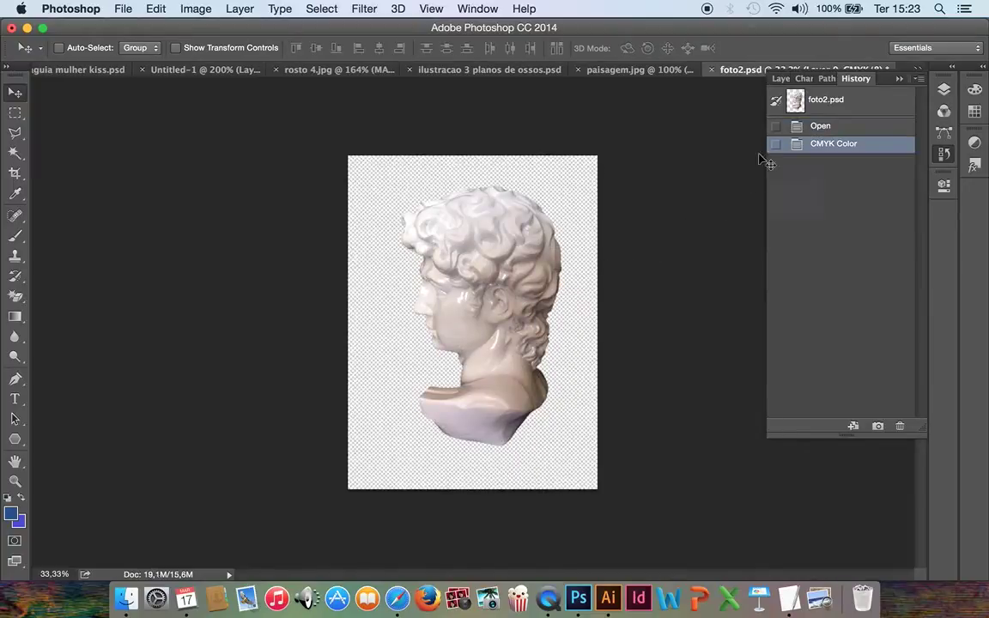
- Duplicate the bust's Layer 0 three times and rename the Layer 0 copy 2 layer as AMARELO
click(782, 81)
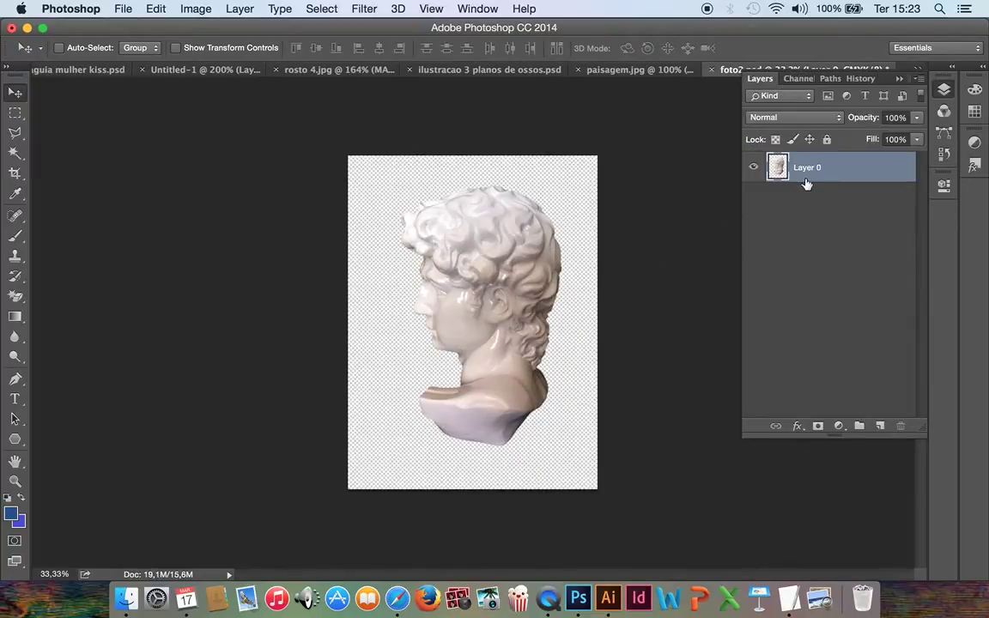
drag(811, 175, 838, 230)
drag(842, 174, 798, 260)
double_click(831, 229)
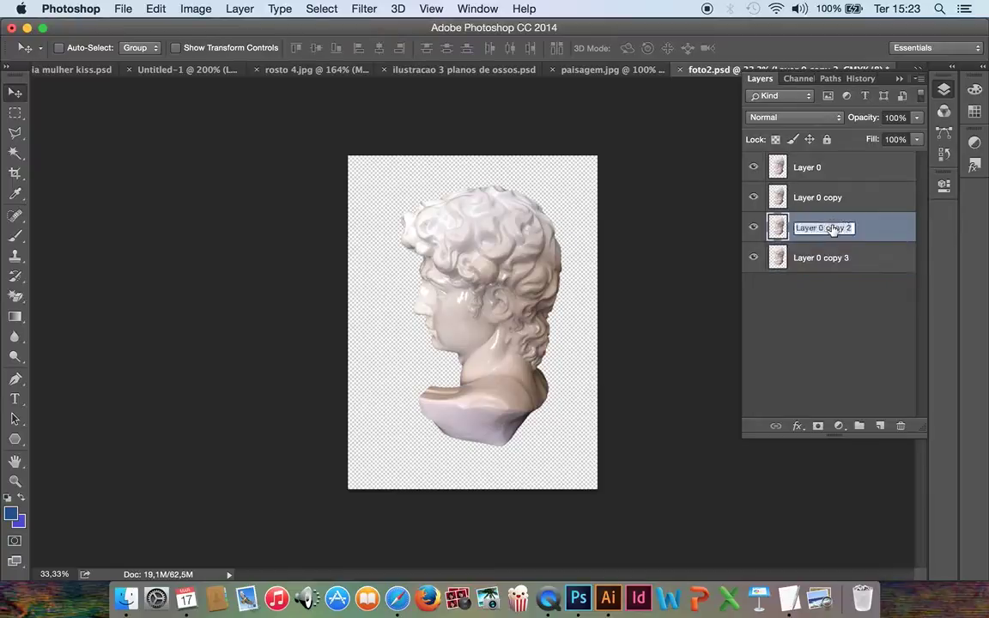
text(AMARELO)
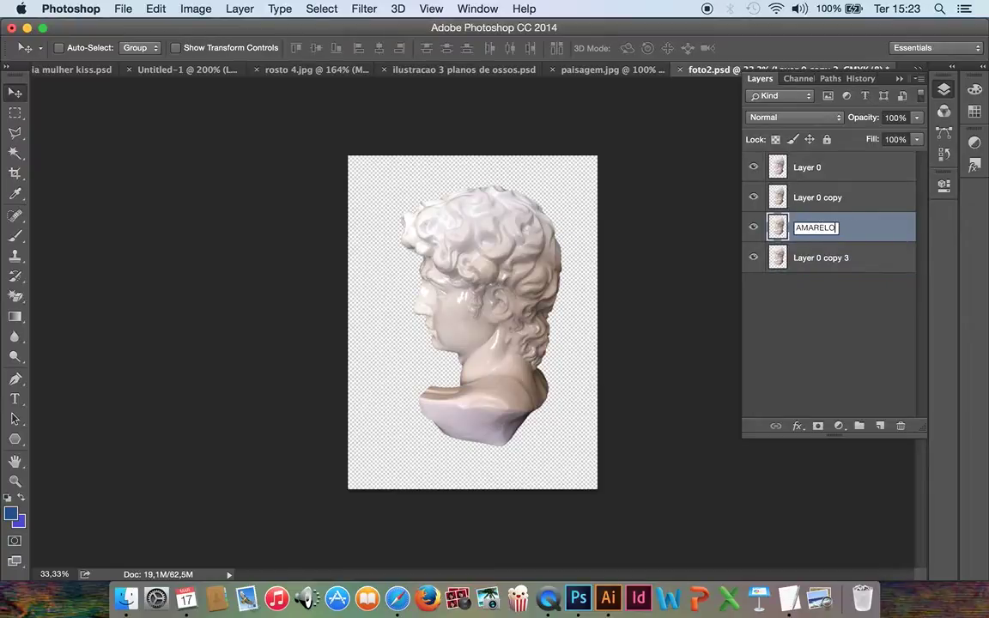
key(Return)
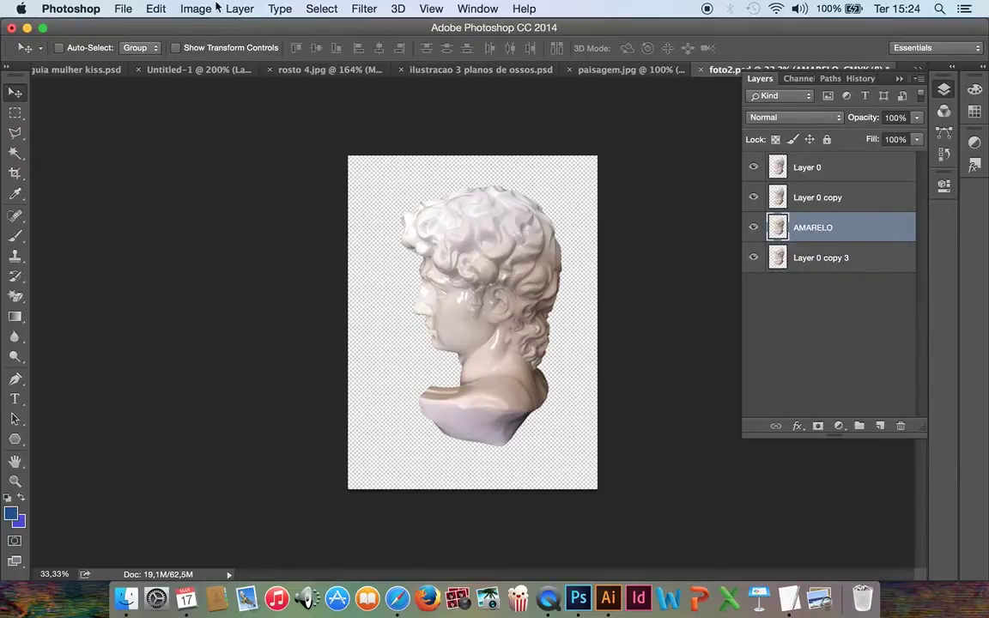
- Start Channel Mixer on the AMARELO layer, setting Cyan to 0% in the Cyan output and Magenta to 0% in the Magenta output
click(210, 8)
mouse_move(236, 56)
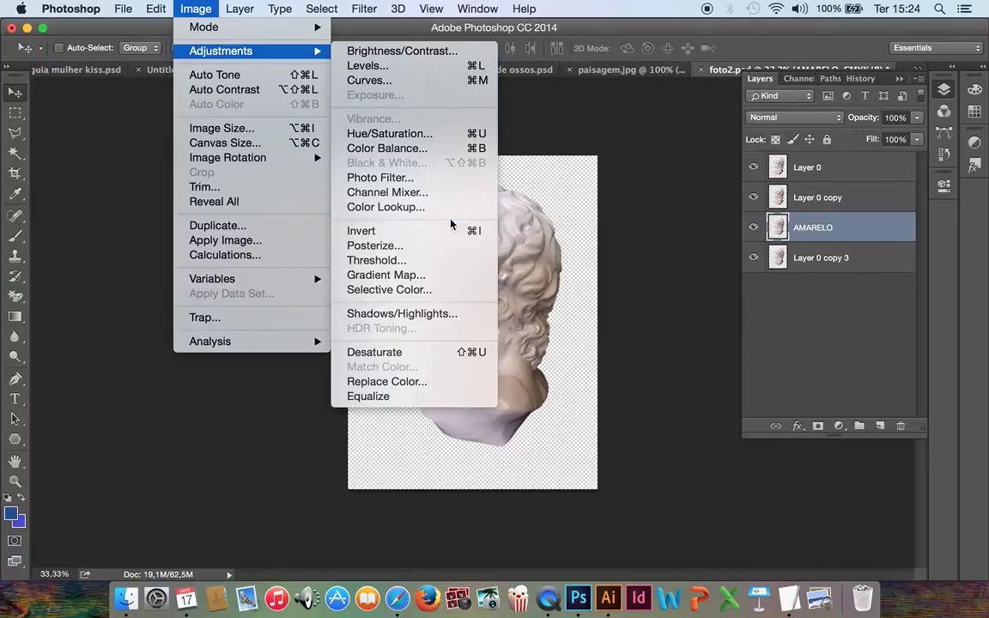
click(442, 192)
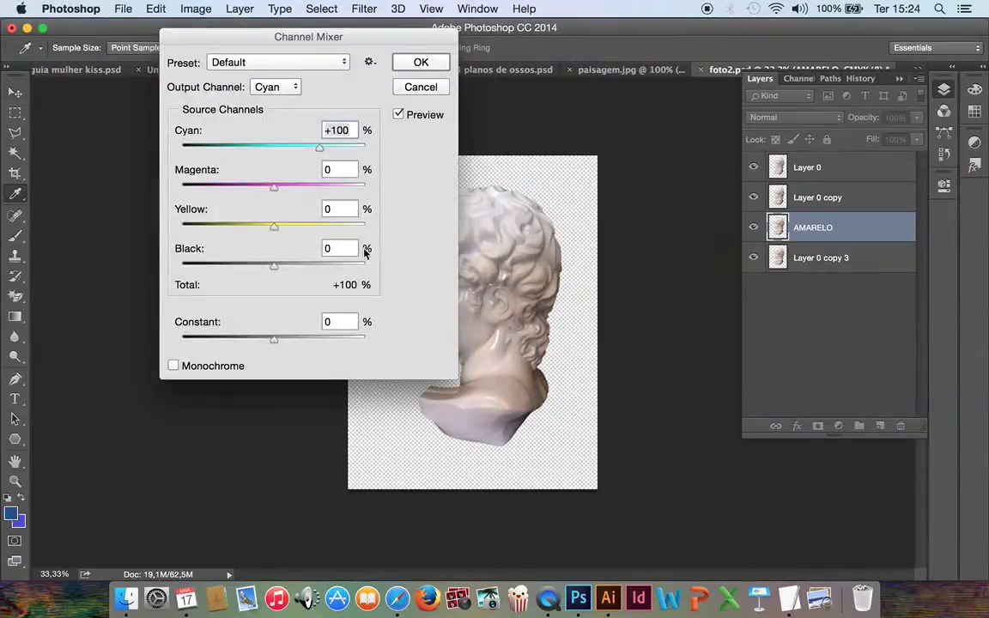
double_click(350, 130)
text(0)
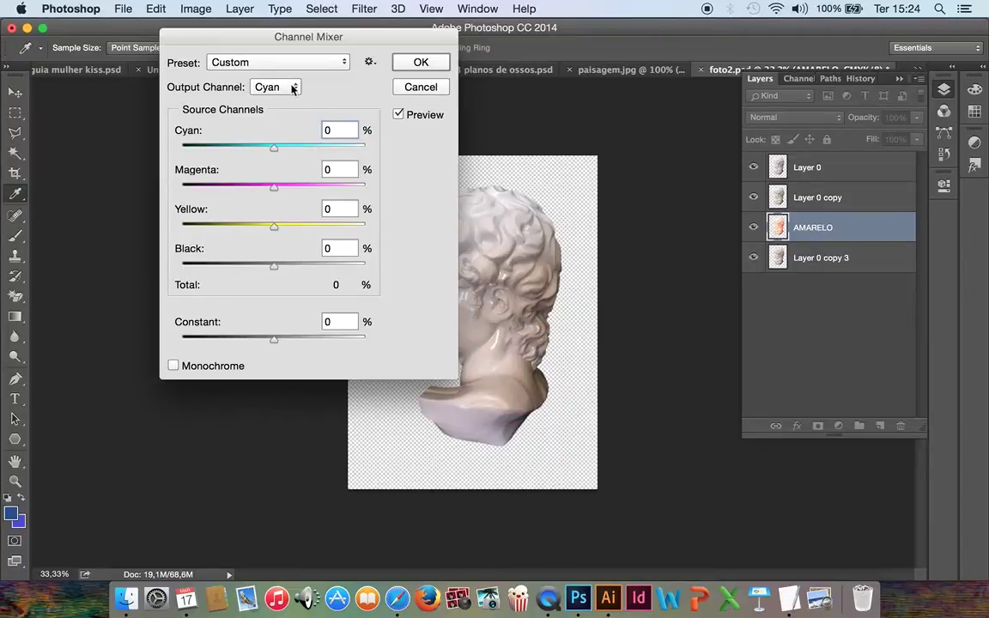
click(292, 88)
click(280, 99)
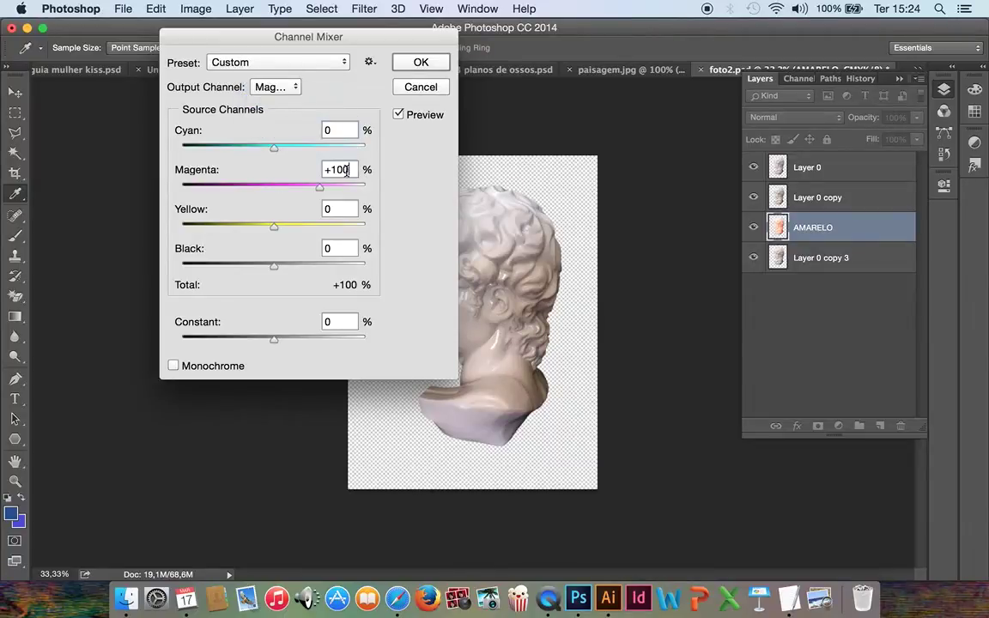
double_click(347, 171)
text(0)
- Set Black to 0% in the Black output, leave the Yellow output at its default, and apply the Channel Mixer
click(296, 88)
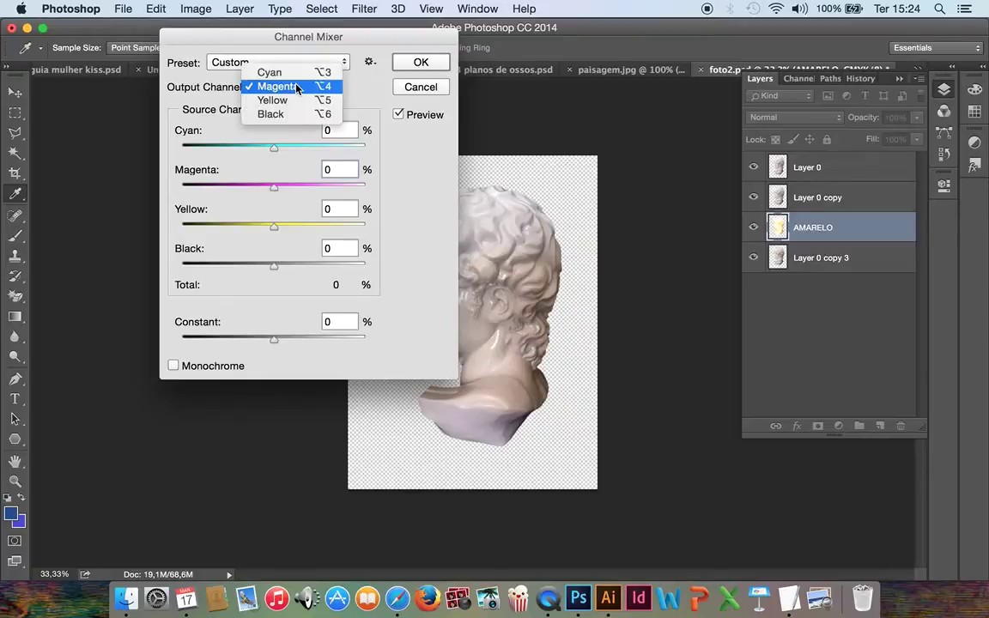
click(296, 100)
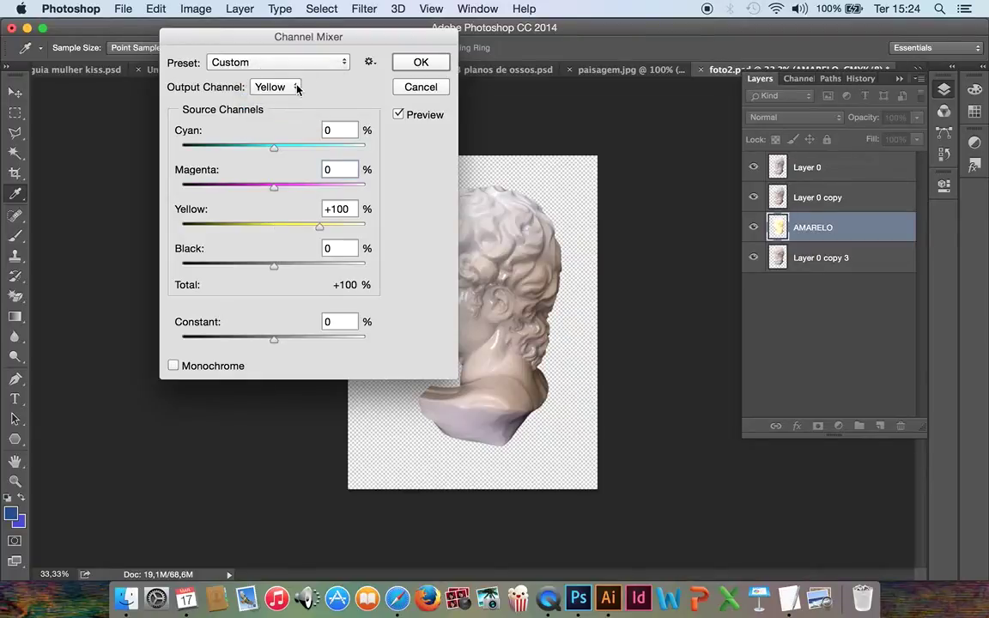
click(296, 86)
click(296, 100)
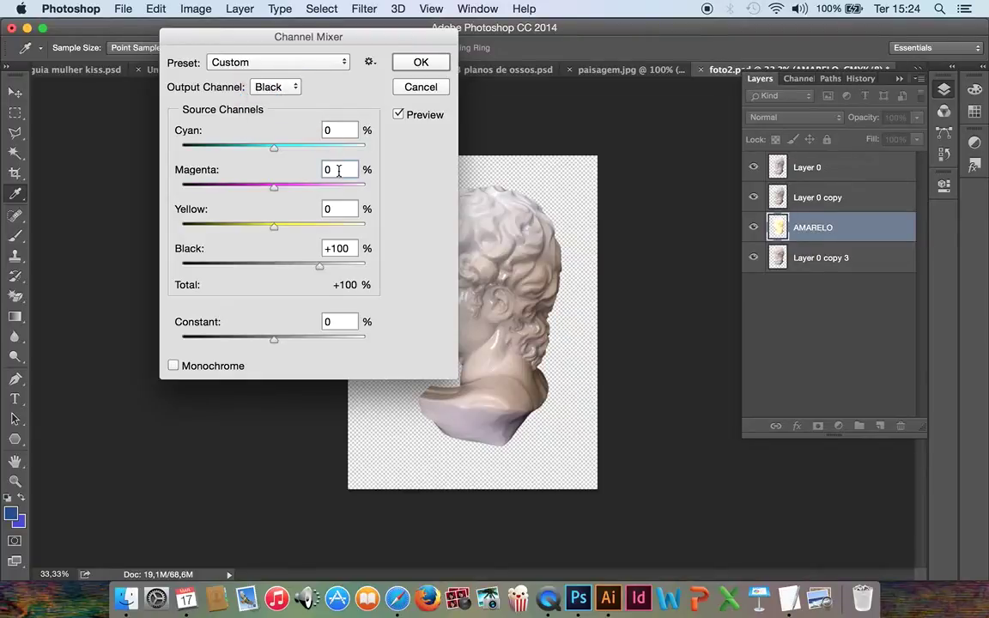
double_click(346, 248)
text(0)
click(435, 70)
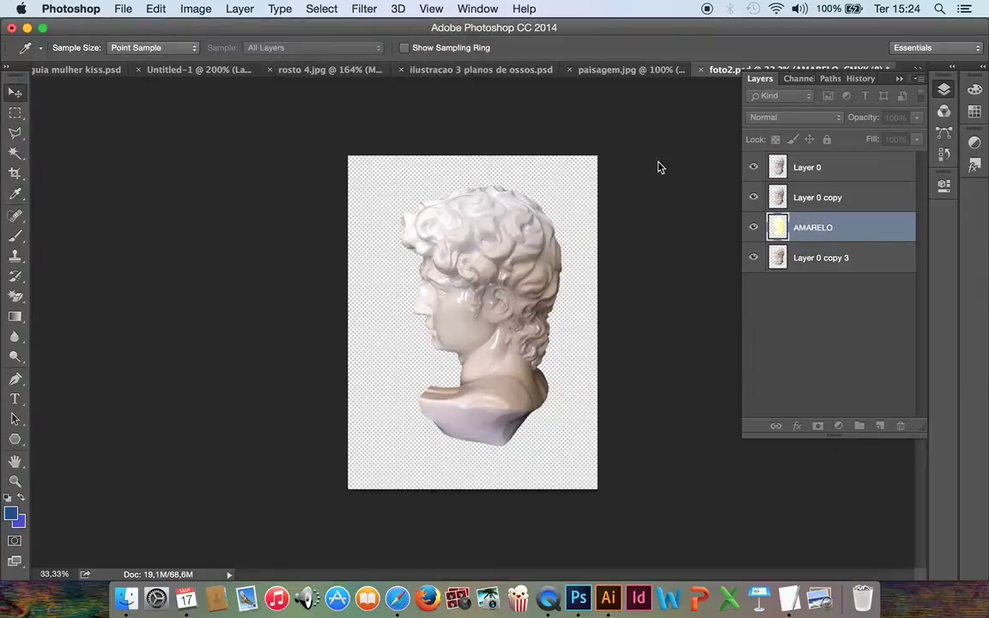
- Hide every bust layer in foto2.psd except AMARELO
key(v)
click(753, 167)
click(753, 197)
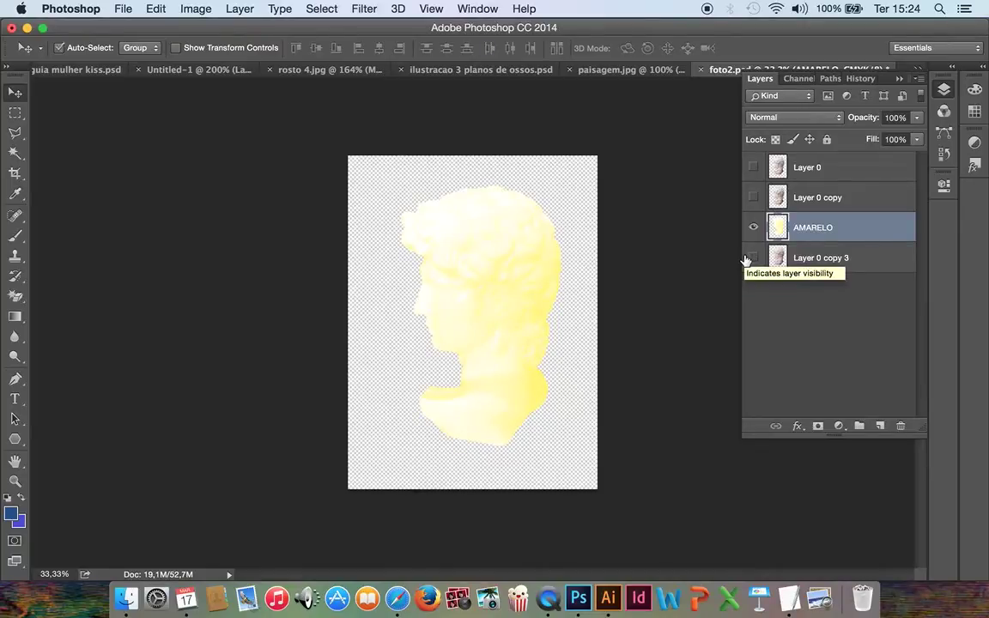
- Copy the entire yellow AMARELO bust layer and paste it into rosto 4.jpg above the MAGENTA face layer
key(super+a)
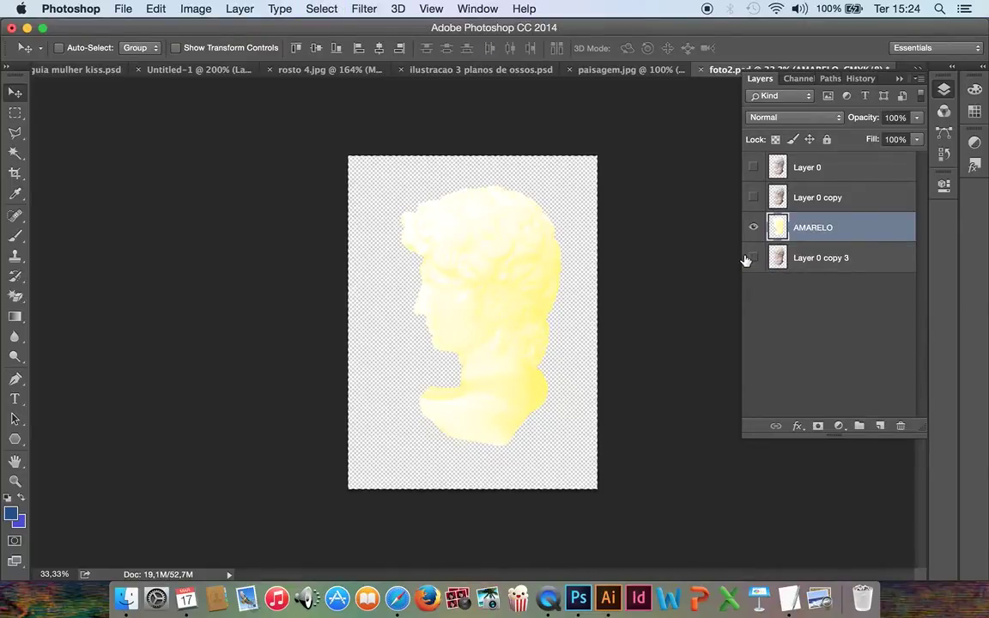
key(super)
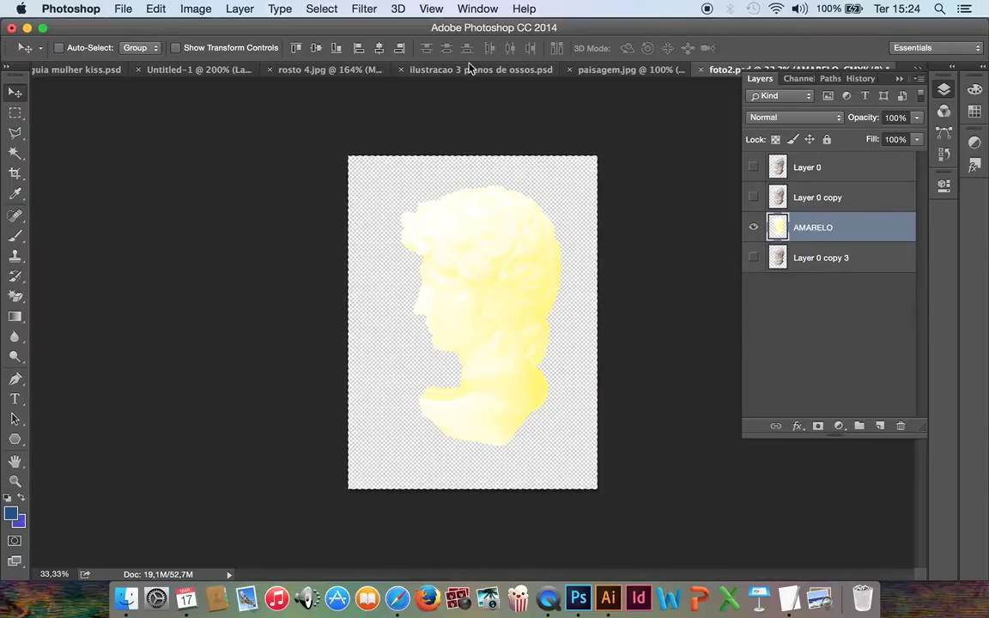
click(306, 69)
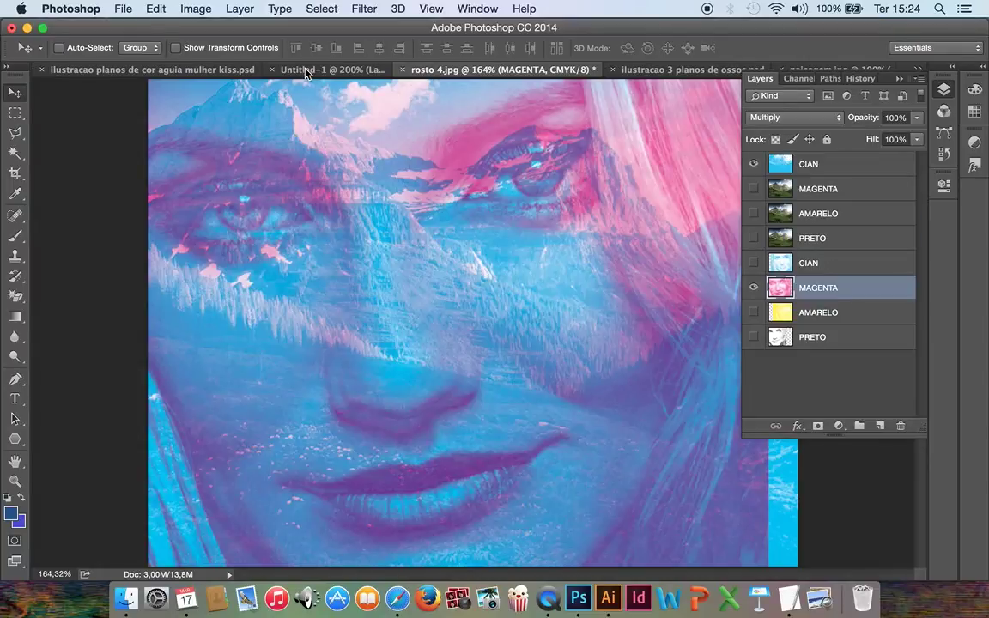
key(super+v)
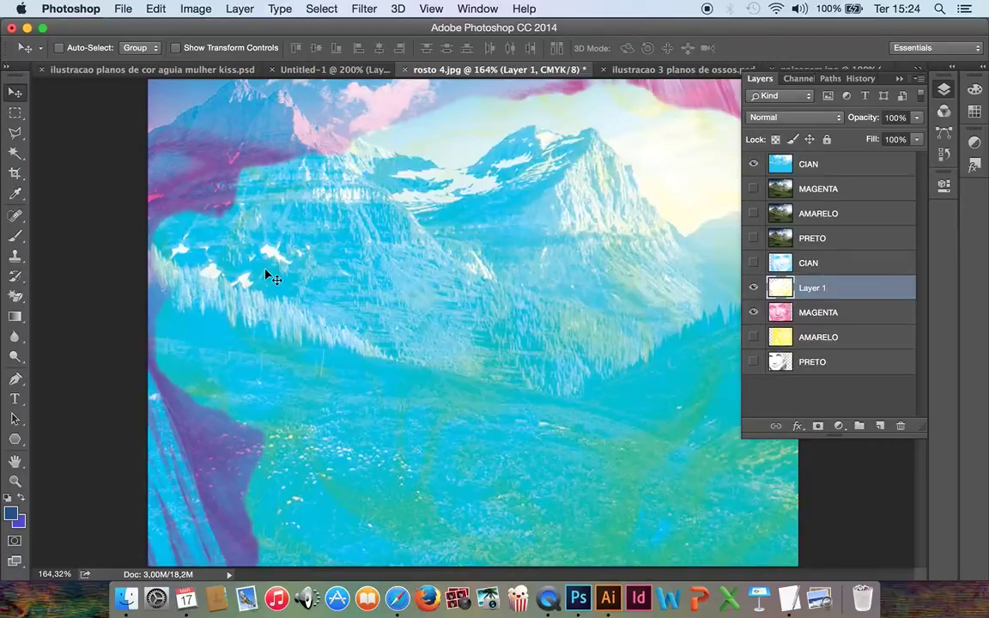
- Scale the pasted yellow bust down to about 39% and position it over the right half of the portrait
drag(362, 279, 400, 349)
key(super+t)
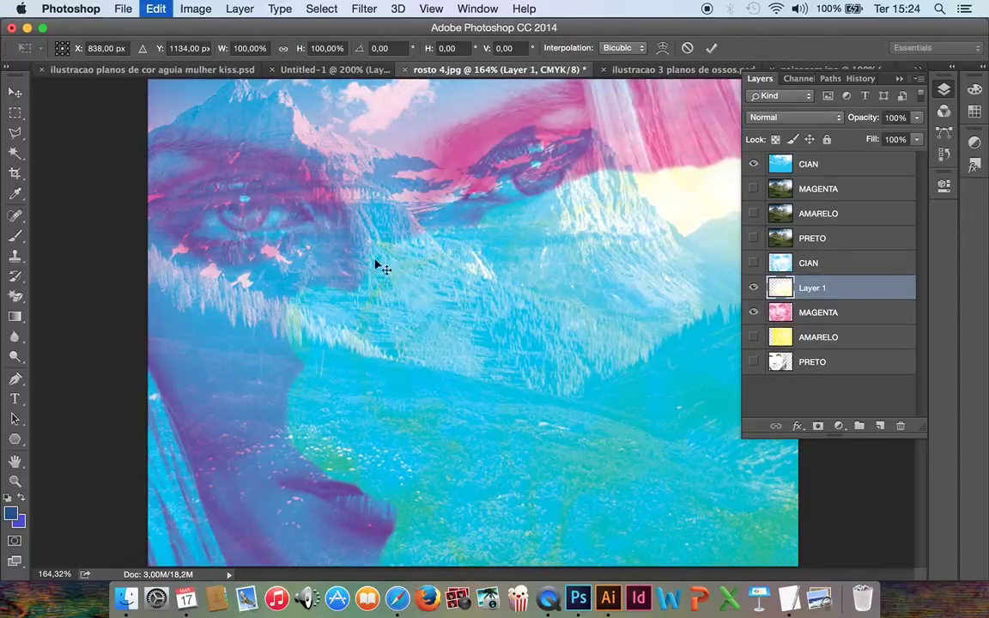
drag(278, 157, 515, 378)
drag(459, 223, 444, 194)
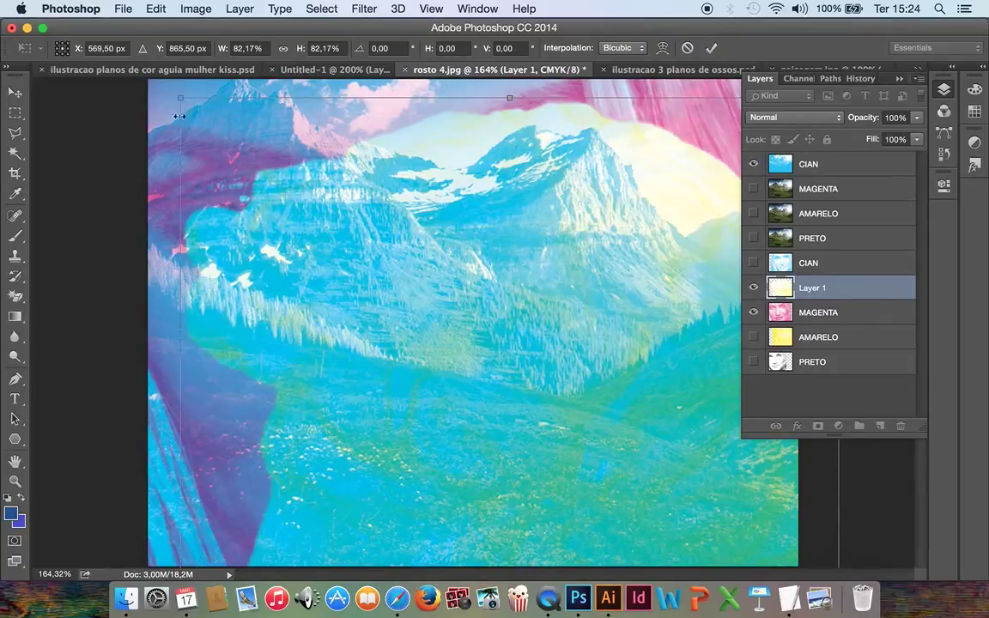
drag(177, 96, 354, 369)
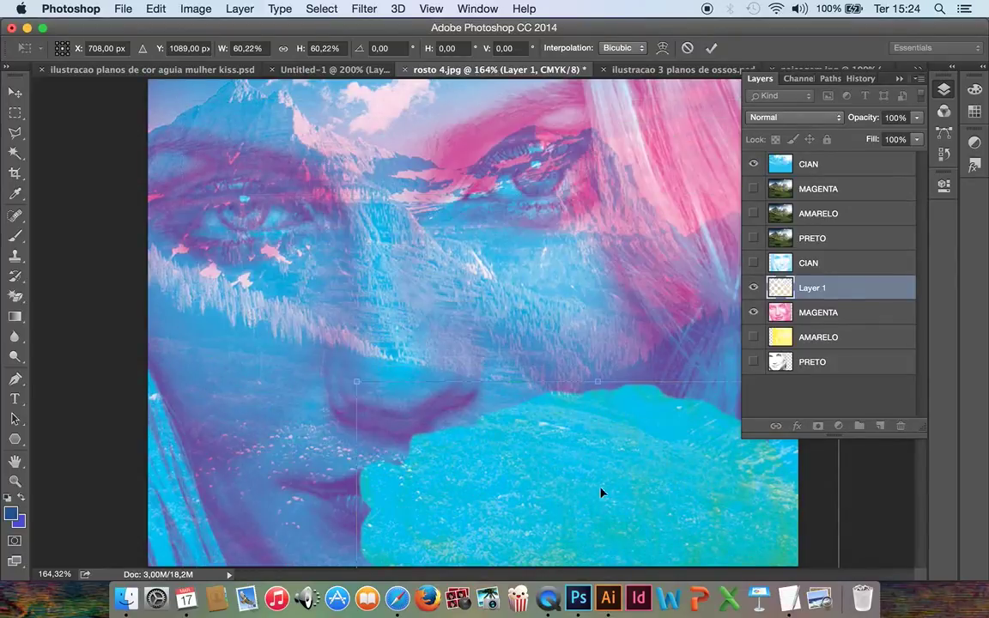
drag(459, 237, 396, 189)
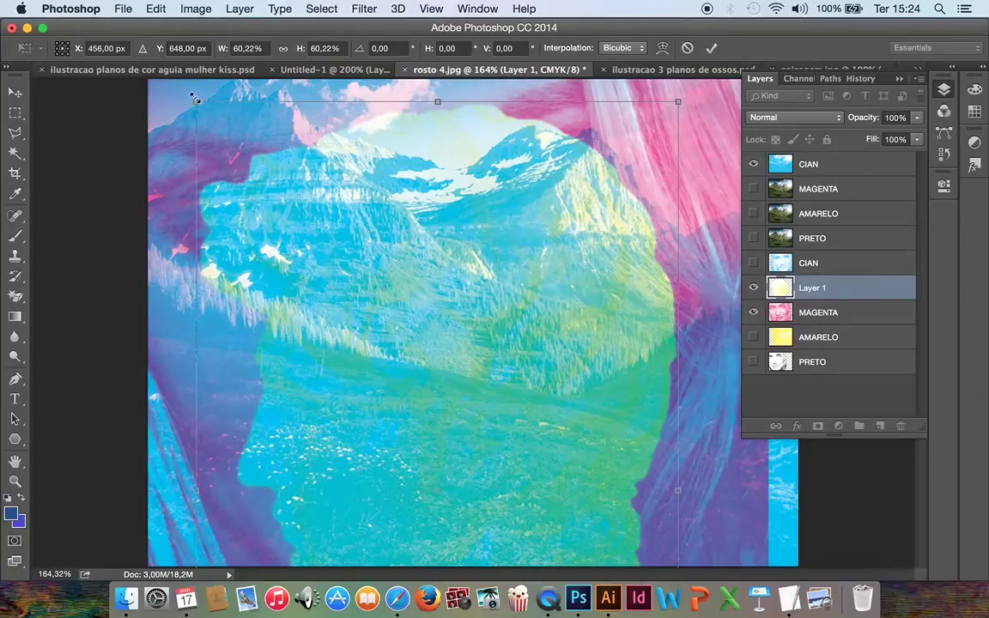
drag(262, 144, 584, 194)
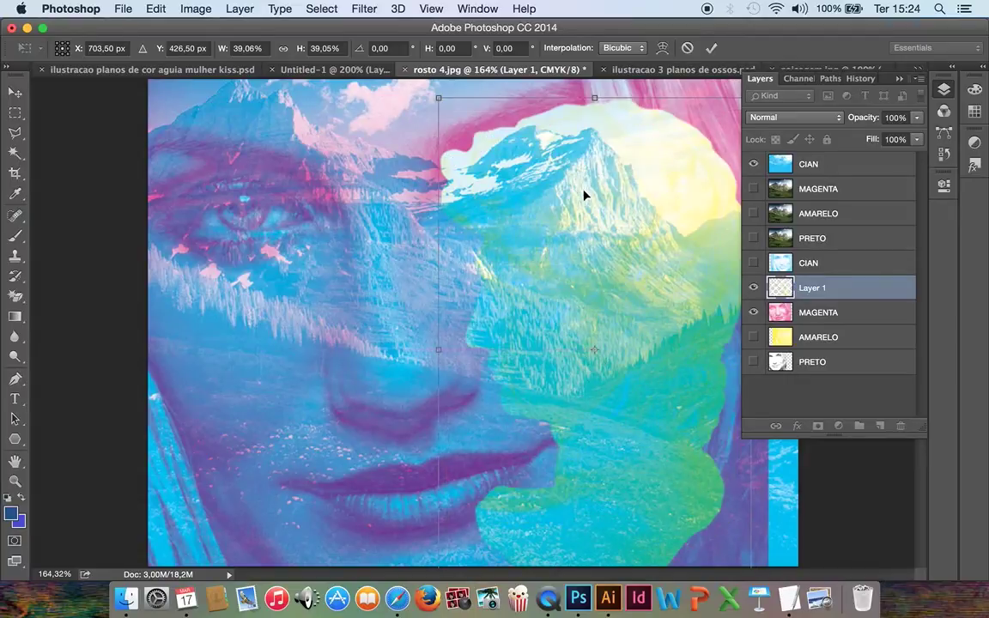
key(Return)
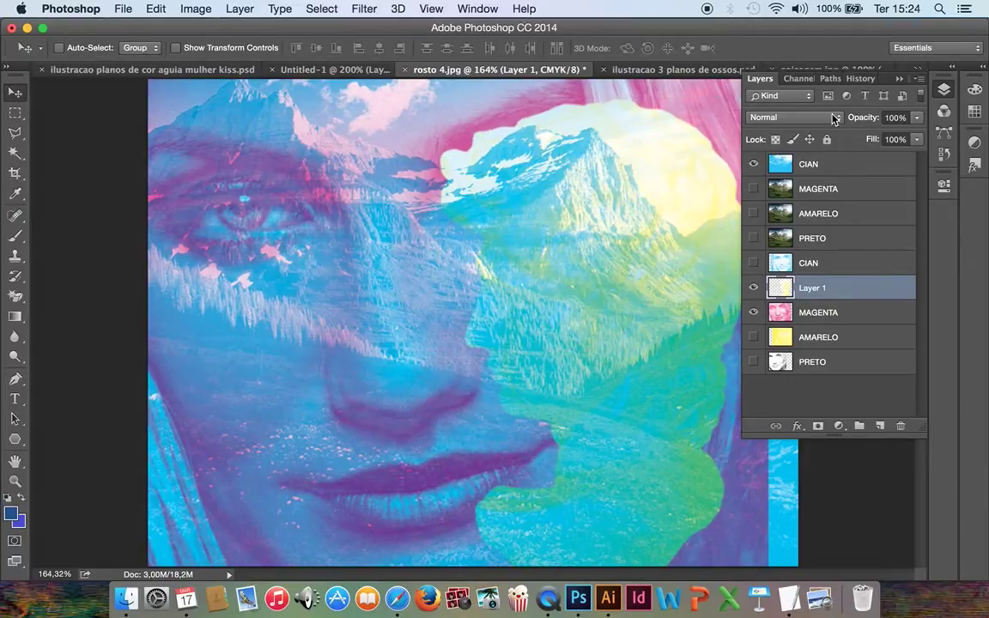
- Try the Multiply blend mode on the pasted bust layer and return it to Normal
click(835, 119)
click(816, 164)
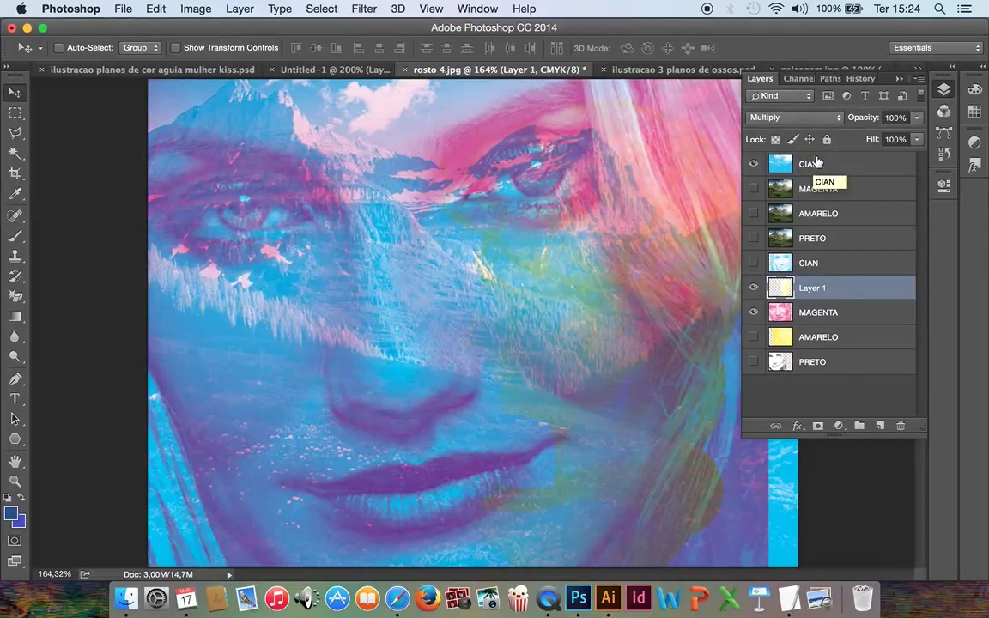
click(836, 117)
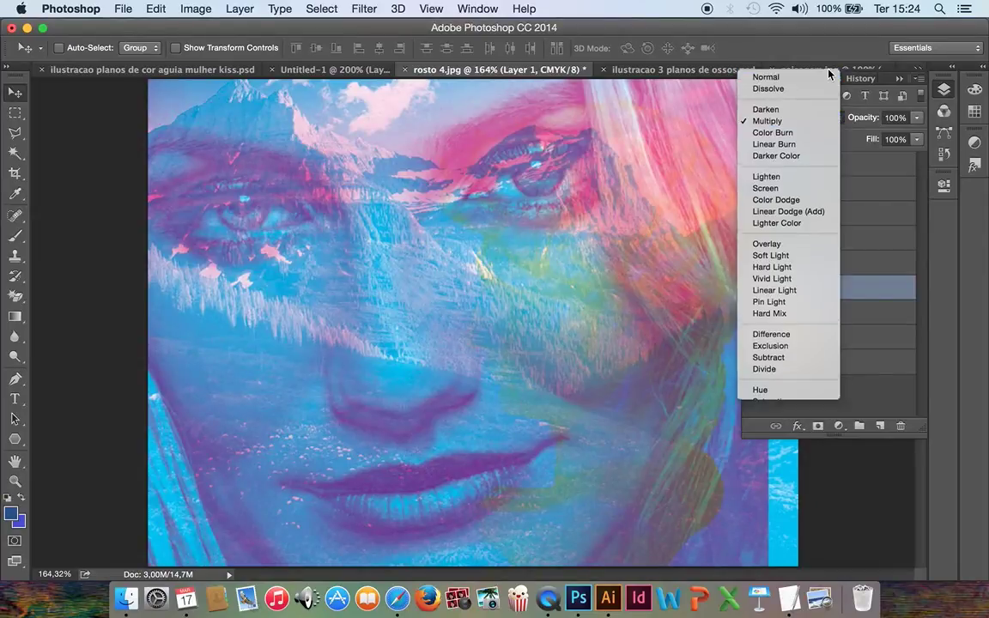
click(829, 74)
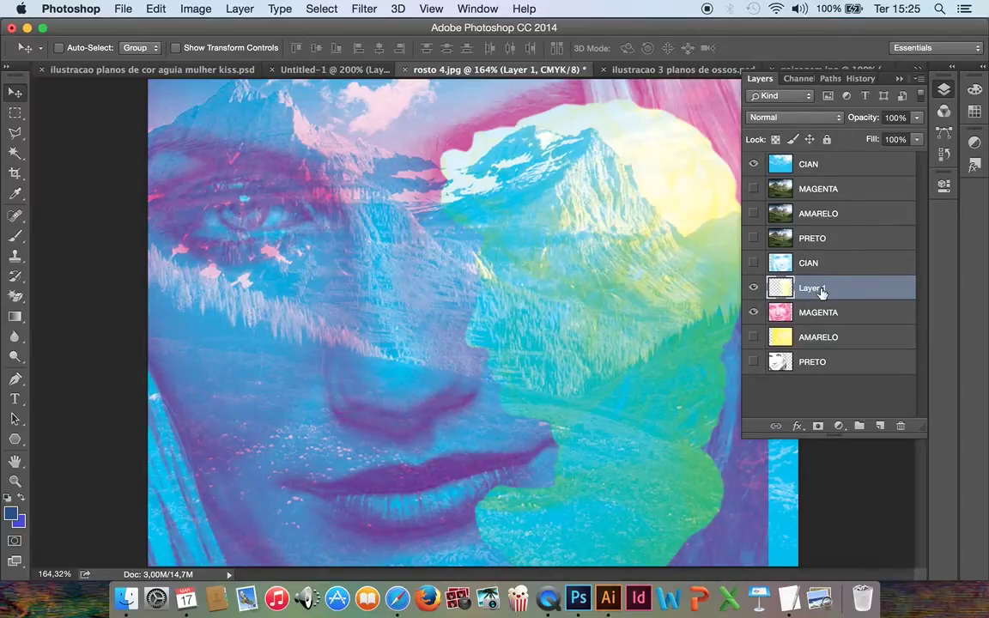
- Duplicate the yellow bust layer, flip the copy horizontally and move it to the left side so the two busts face each other
drag(821, 293, 822, 313)
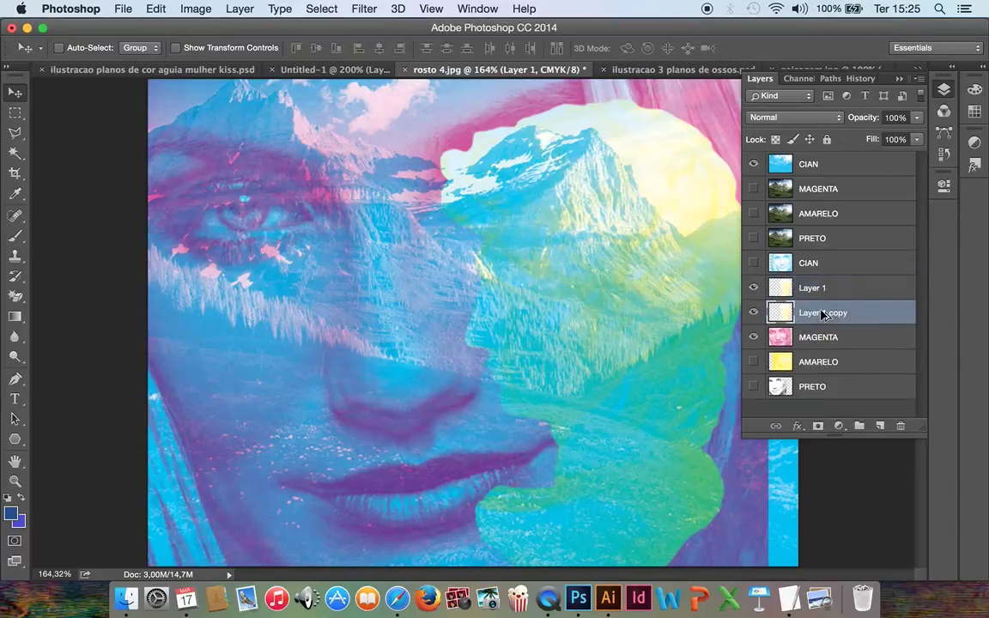
click(196, 10)
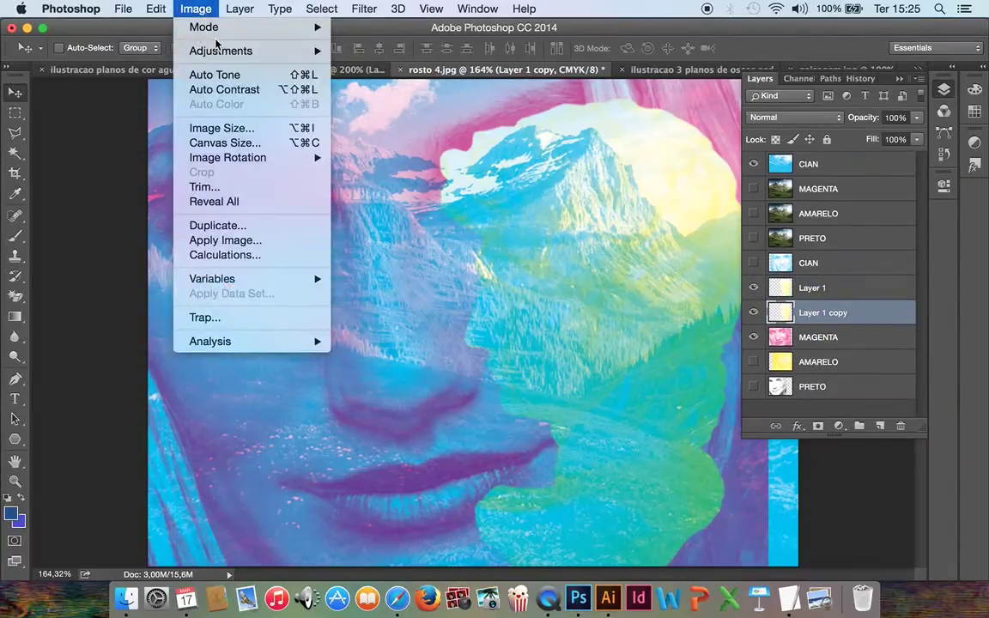
mouse_move(218, 50)
mouse_move(229, 10)
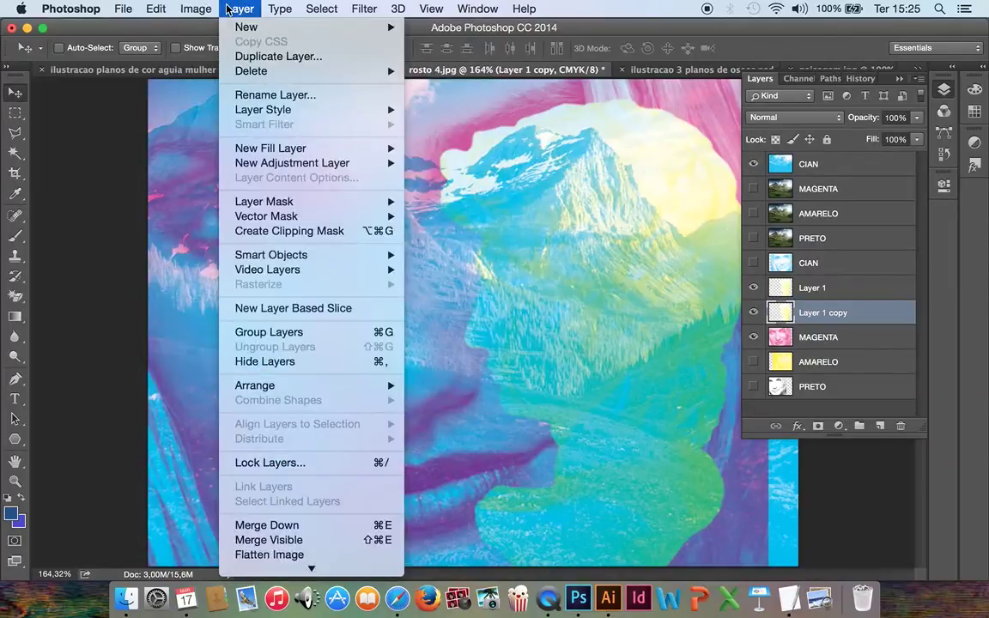
mouse_move(160, 8)
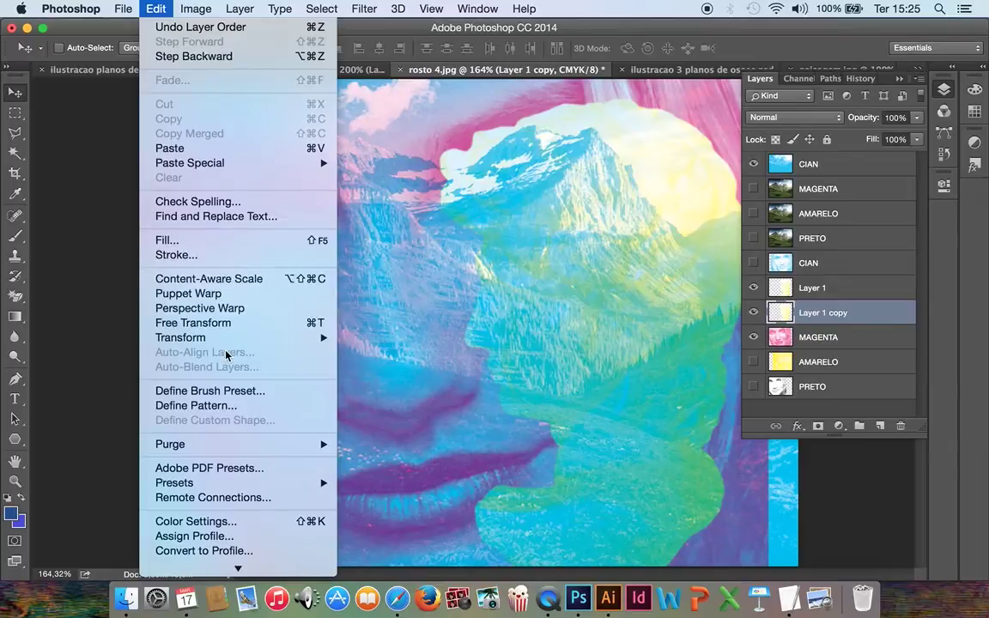
mouse_move(206, 337)
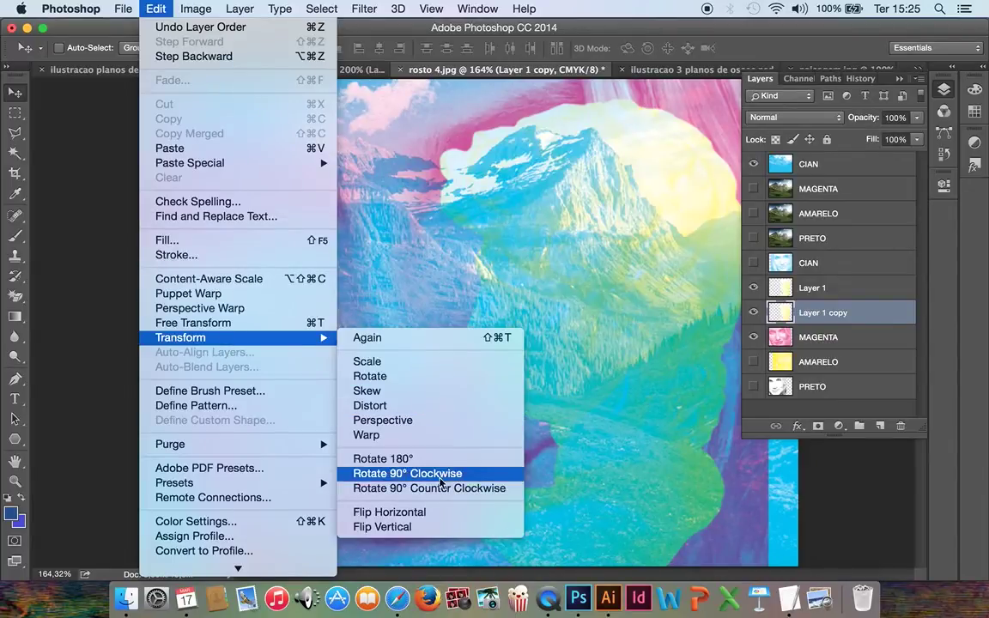
click(437, 514)
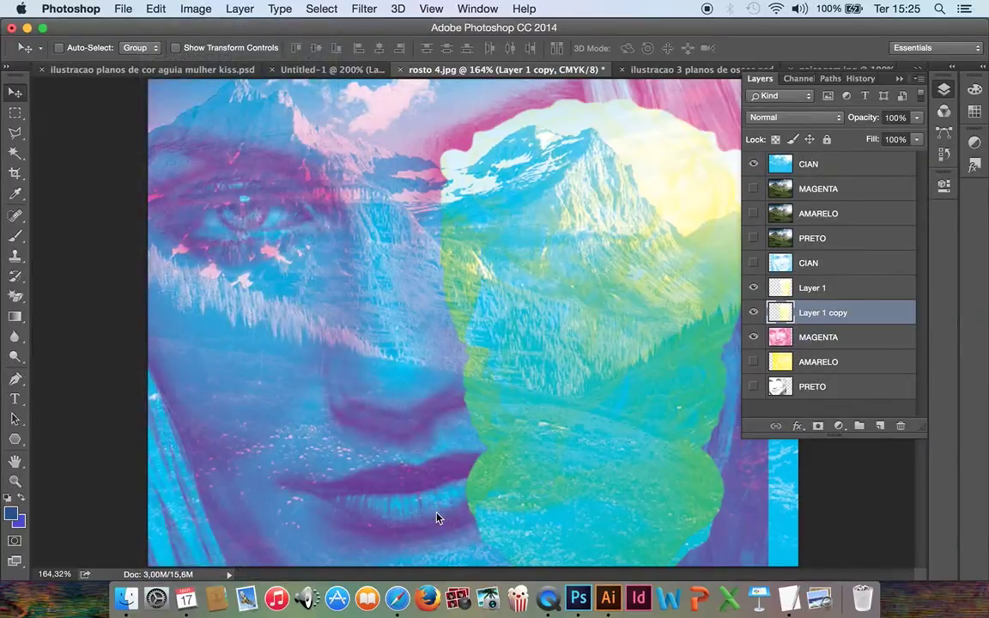
drag(445, 288, 135, 267)
- Shift the MAGENTA face layer slightly down and to the right beneath the two busts
click(845, 343)
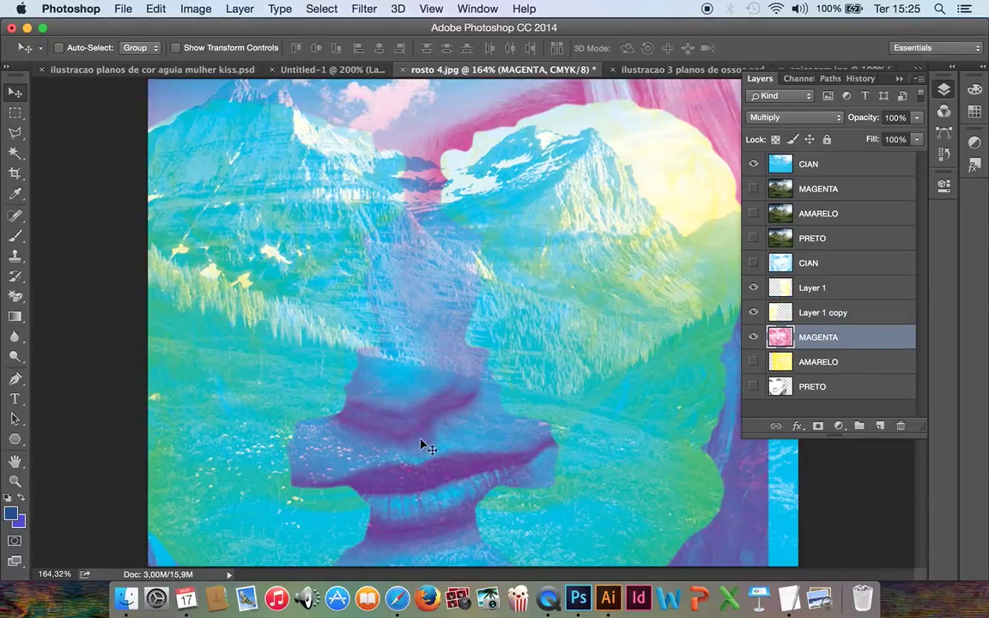
drag(428, 443, 440, 453)
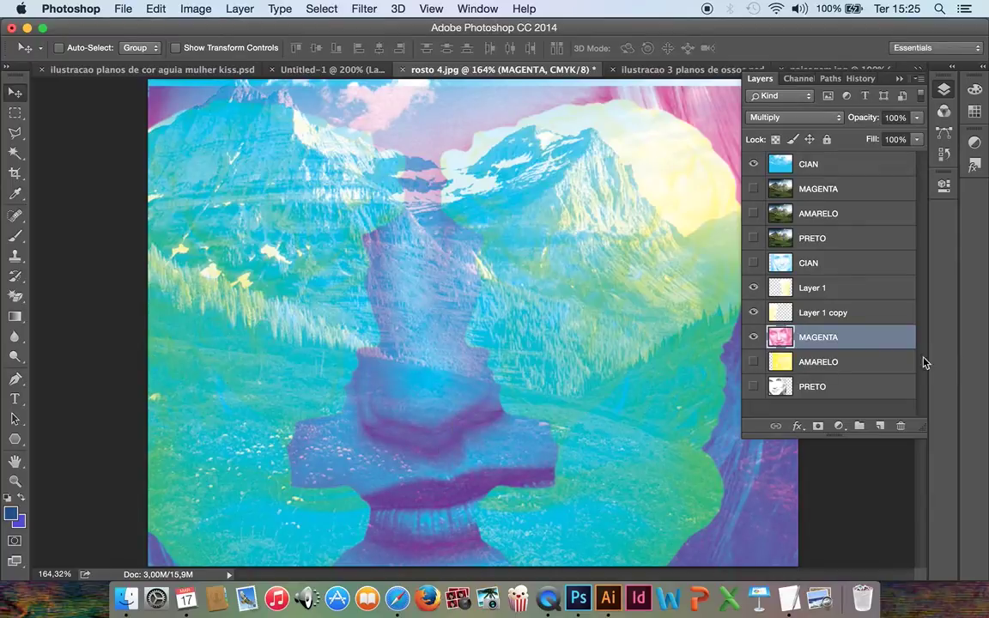
mouse_move(837, 336)
mouse_down()
mouse_move(839, 282)
mouse_move(842, 341)
mouse_up()
click(346, 70)
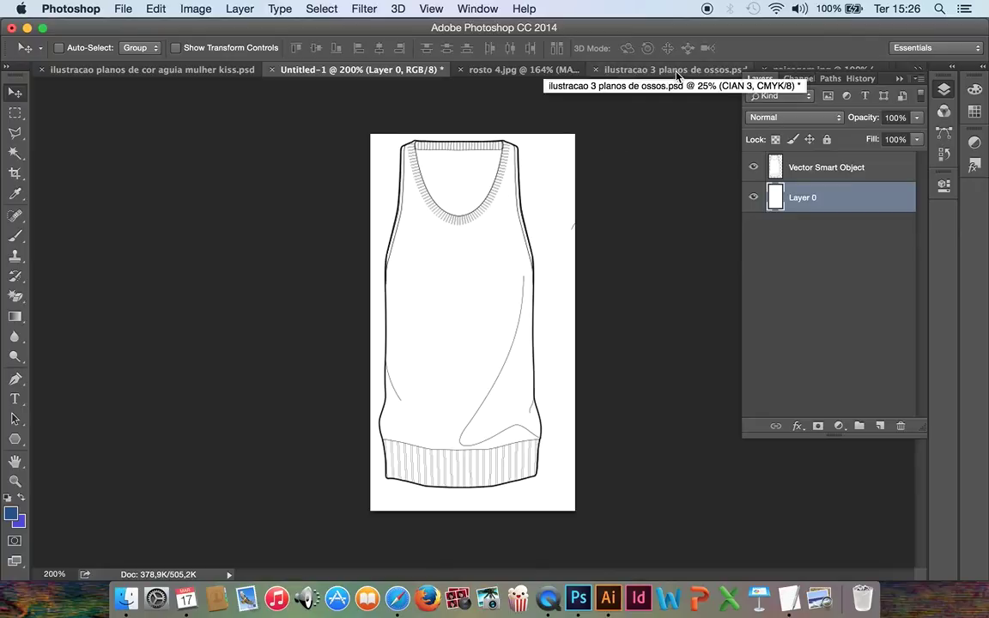
click(539, 69)
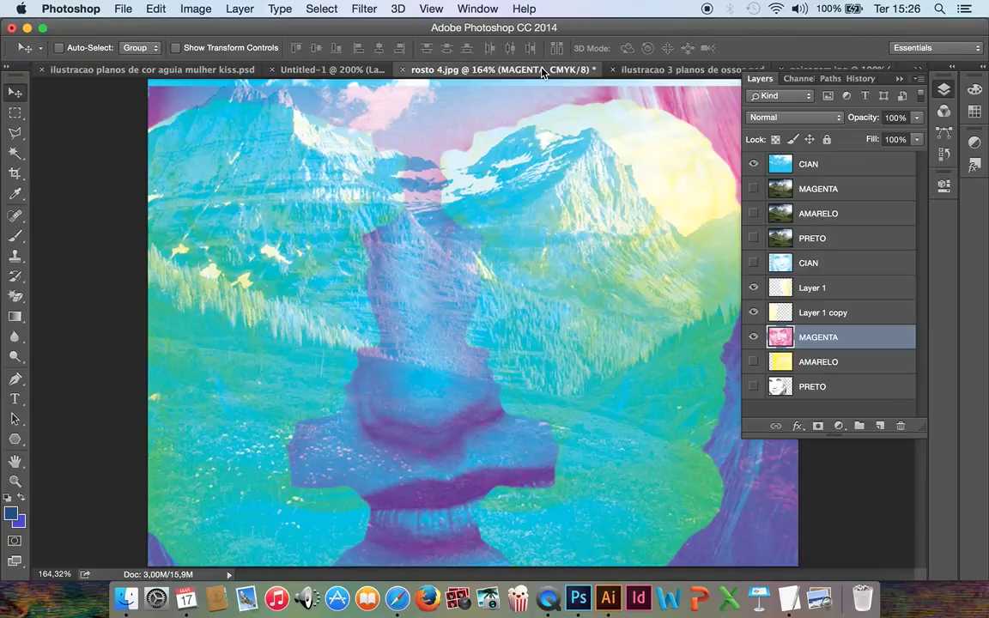